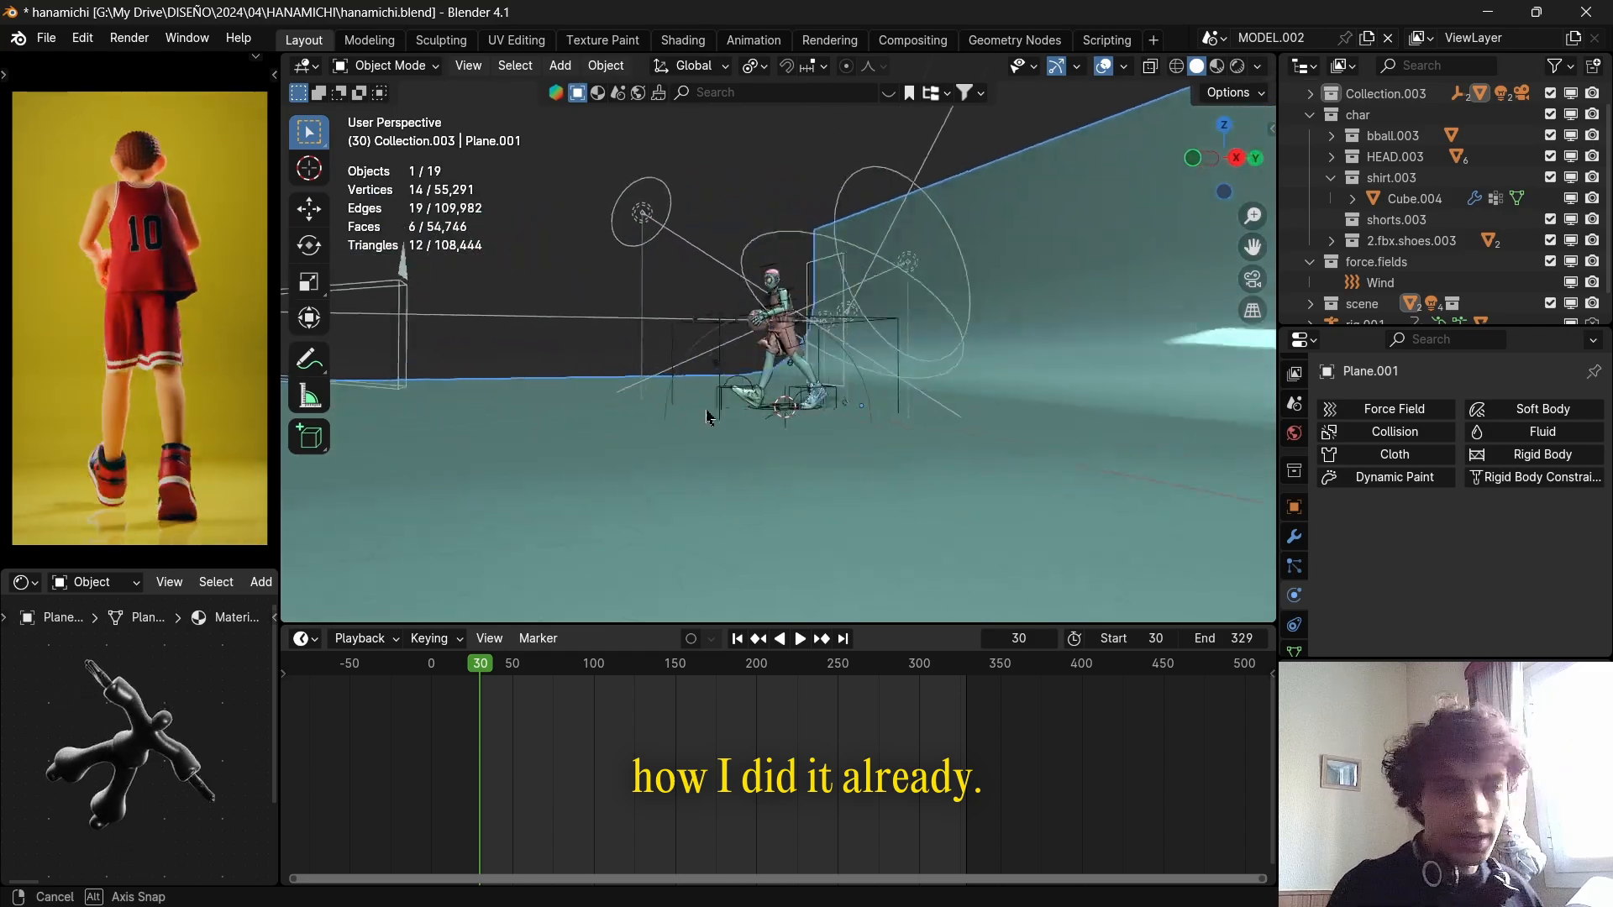
Inspect the character in a different viewport shading mode, return to solid shading, and switch to the front view.
{"action": "scroll", "coordinate": [827, 391], "scroll_direction": "up", "scroll_amount": 5}
{"action": "left_click", "coordinate": [907, 449]}
{"action": "key", "text": "z"}
{"action": "left_click", "coordinate": [932, 359]}
{"action": "mouse_move", "coordinate": [979, 445]}
{"action": "middle_mouse_down"}
{"action": "mouse_move", "coordinate": [991, 395]}
{"action": "mouse_move", "coordinate": [961, 411]}
{"action": "mouse_move", "coordinate": [1042, 494]}
{"action": "mouse_move", "coordinate": [883, 446]}
{"action": "mouse_move", "coordinate": [868, 381]}
{"action": "mouse_move", "coordinate": [961, 295]}
{"action": "middle_mouse_up"}
{"action": "scroll", "coordinate": [991, 395], "scroll_direction": "up", "scroll_amount": 4}
{"action": "scroll", "coordinate": [868, 381], "scroll_direction": "up", "scroll_amount": 5}
{"action": "scroll", "coordinate": [812, 478], "scroll_direction": "down", "scroll_amount": 3}
{"action": "scroll", "coordinate": [813, 478], "scroll_direction": "down", "scroll_amount": 8}
{"action": "key", "text": "z"}
{"action": "left_click", "coordinate": [1005, 350]}
{"action": "key", "text": "KP_1"}
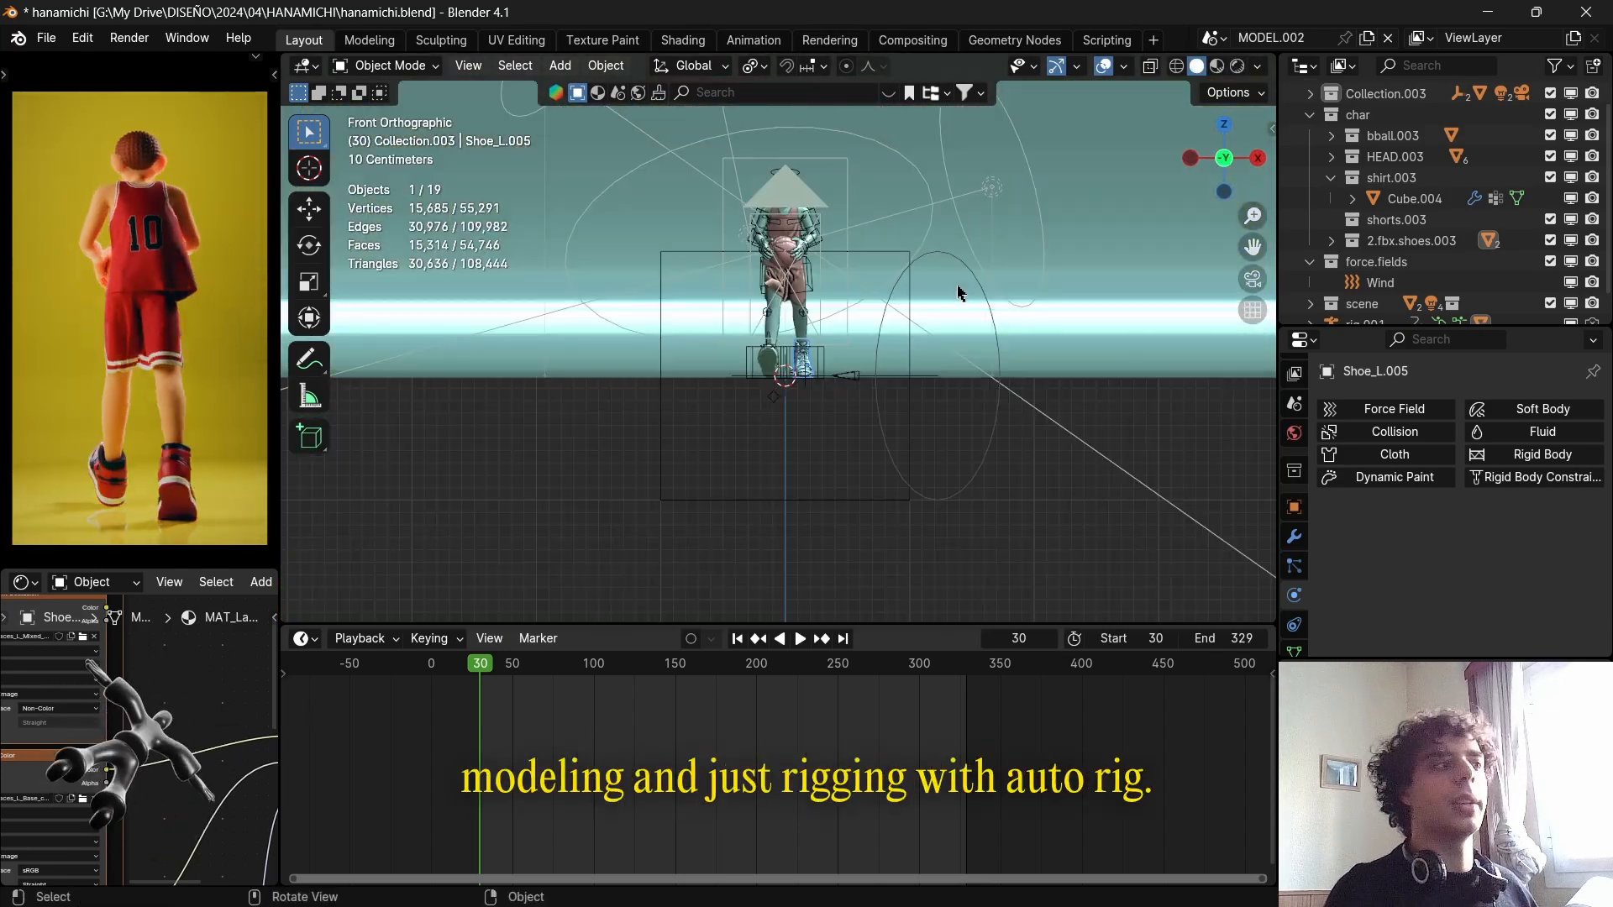
Select the character's clothing mesh and scrub the timeline to frame 60 to examine how the shorts deform.
{"action": "scroll", "coordinate": [907, 348], "scroll_direction": "up", "scroll_amount": 4}
{"action": "middle_click_drag", "start_coordinate": [908, 345], "coordinate": [854, 446], "text": "shift"}
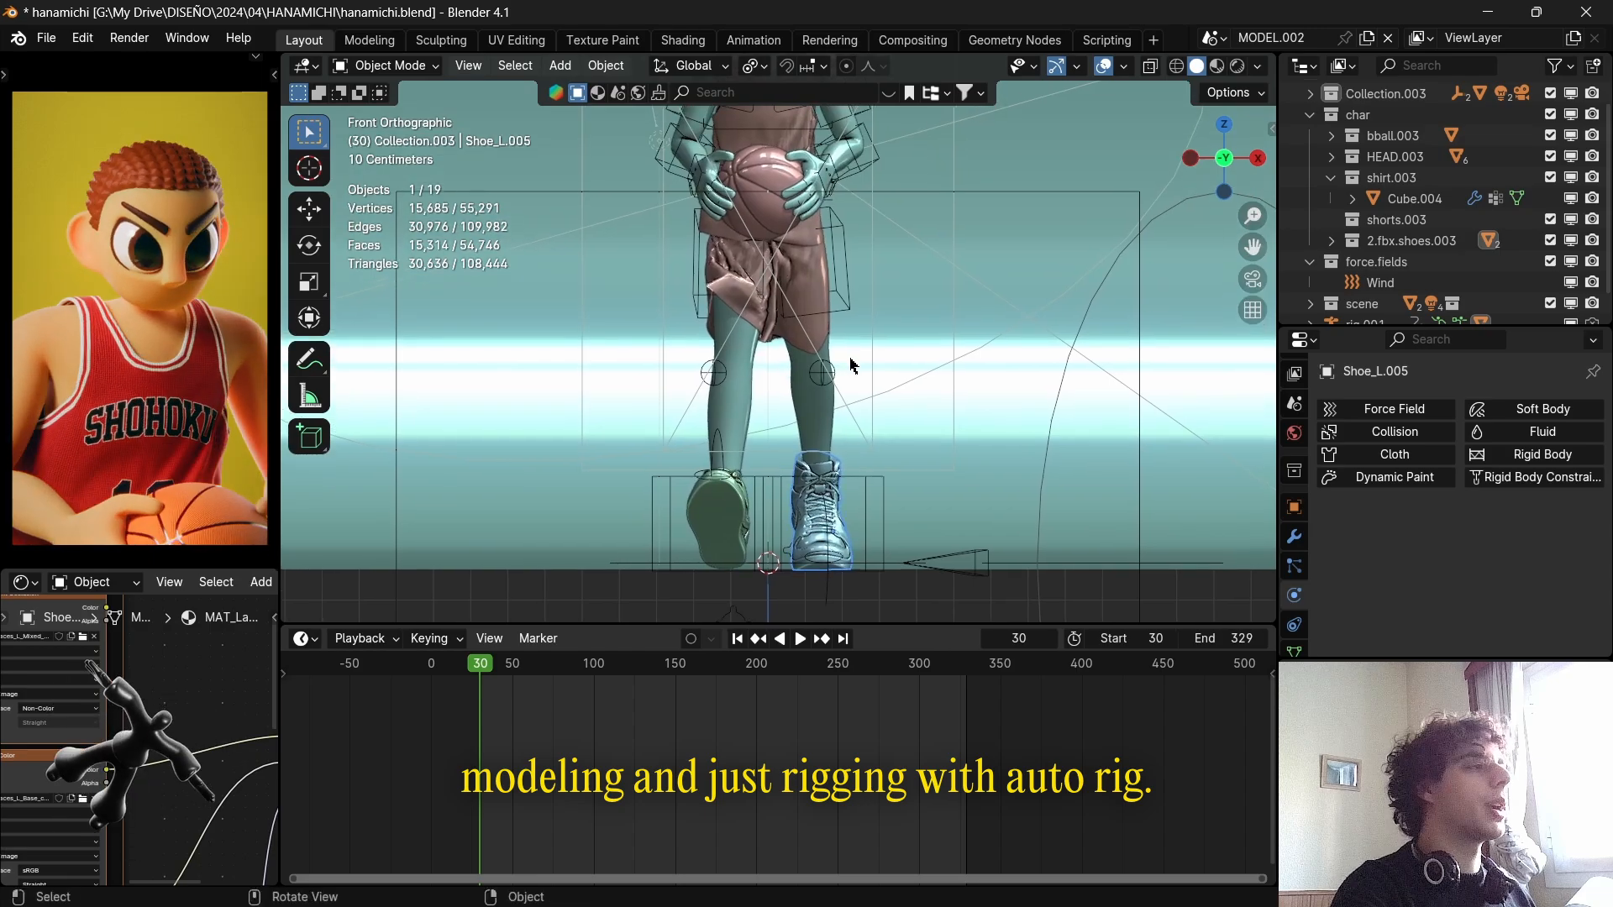
{"action": "middle_click_drag", "start_coordinate": [849, 361], "coordinate": [763, 416], "text": "shift"}
{"action": "scroll", "coordinate": [760, 417], "scroll_direction": "up", "scroll_amount": 4}
{"action": "left_click", "coordinate": [755, 443]}
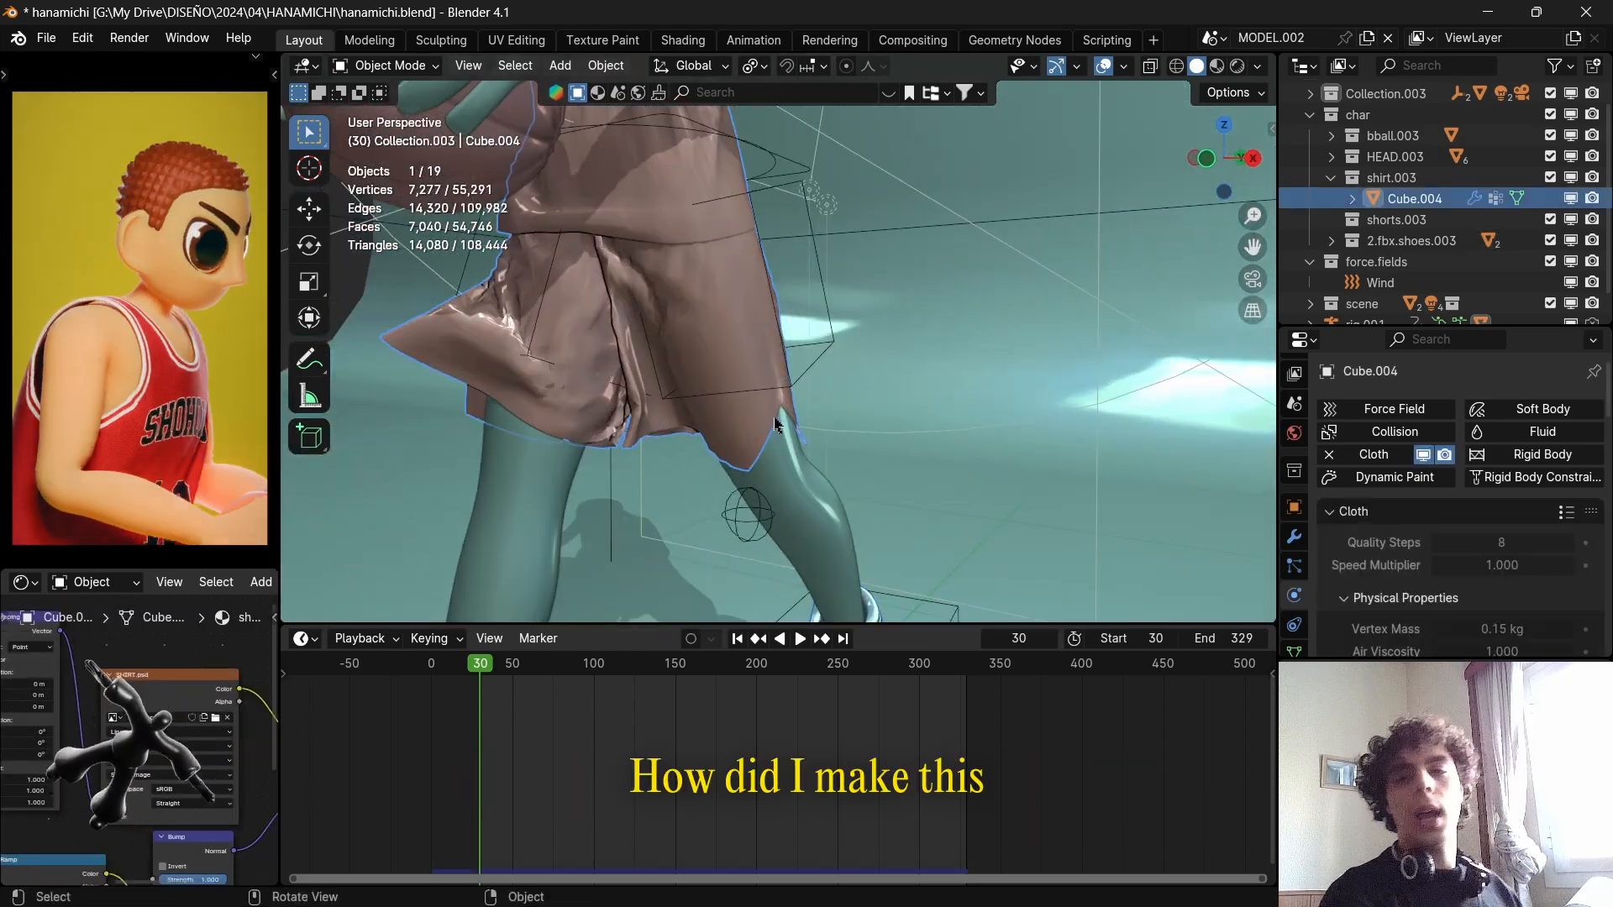
{"action": "left_click_drag", "start_coordinate": [483, 667], "coordinate": [531, 669]}
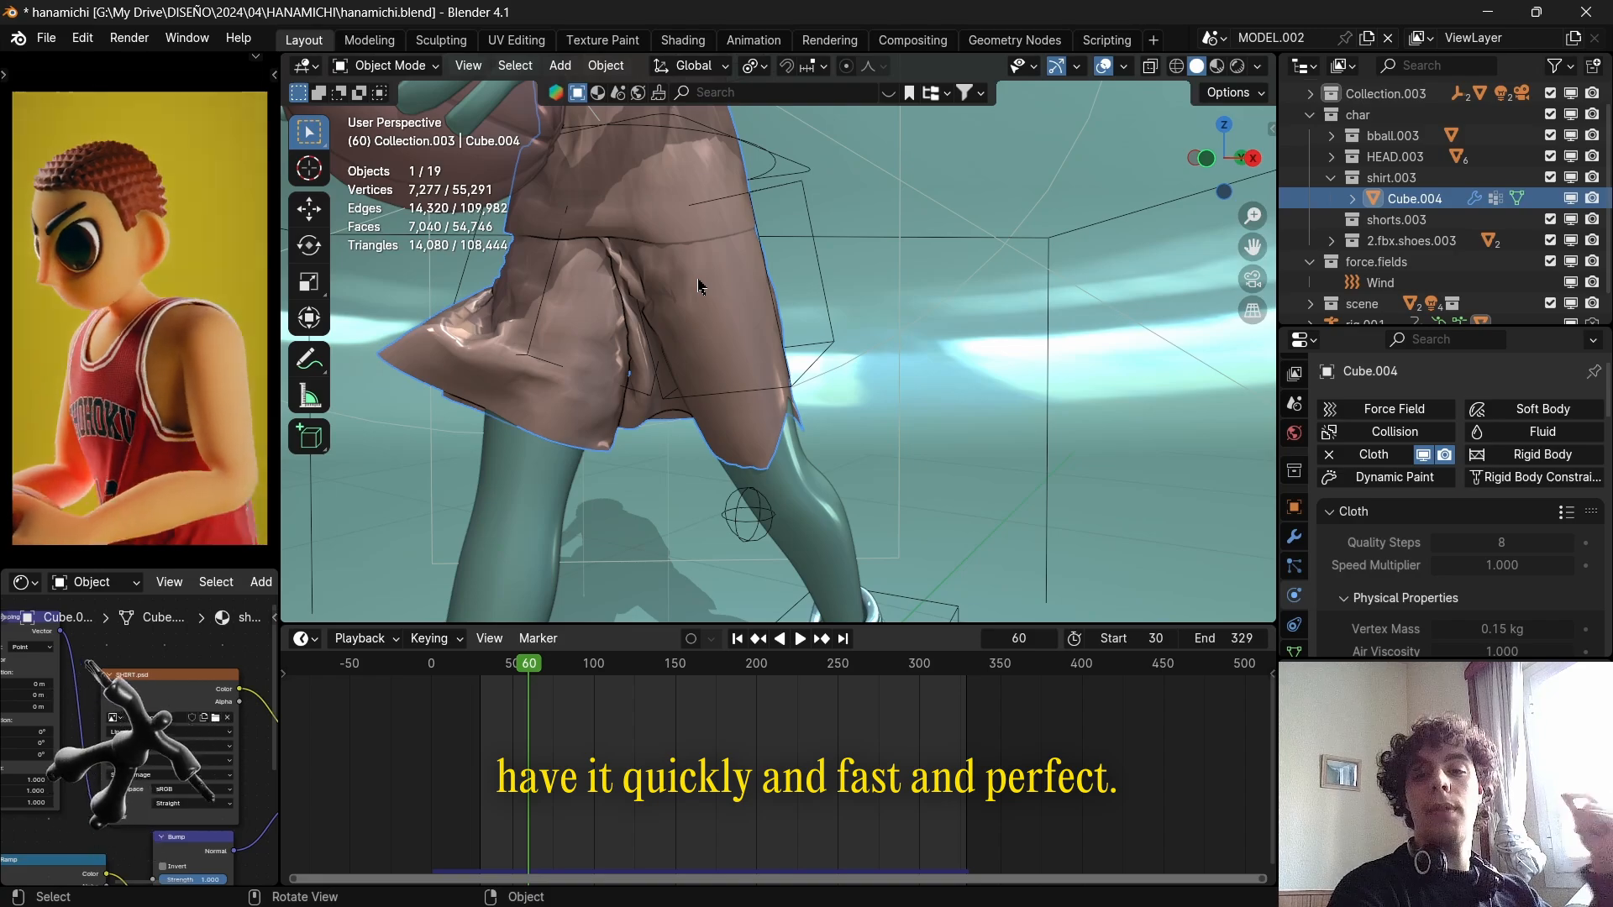
Select the character's body and review its modifier stack and Collision physics, including the Softbody & Cloth thickness settings.
{"action": "left_click", "coordinate": [814, 515]}
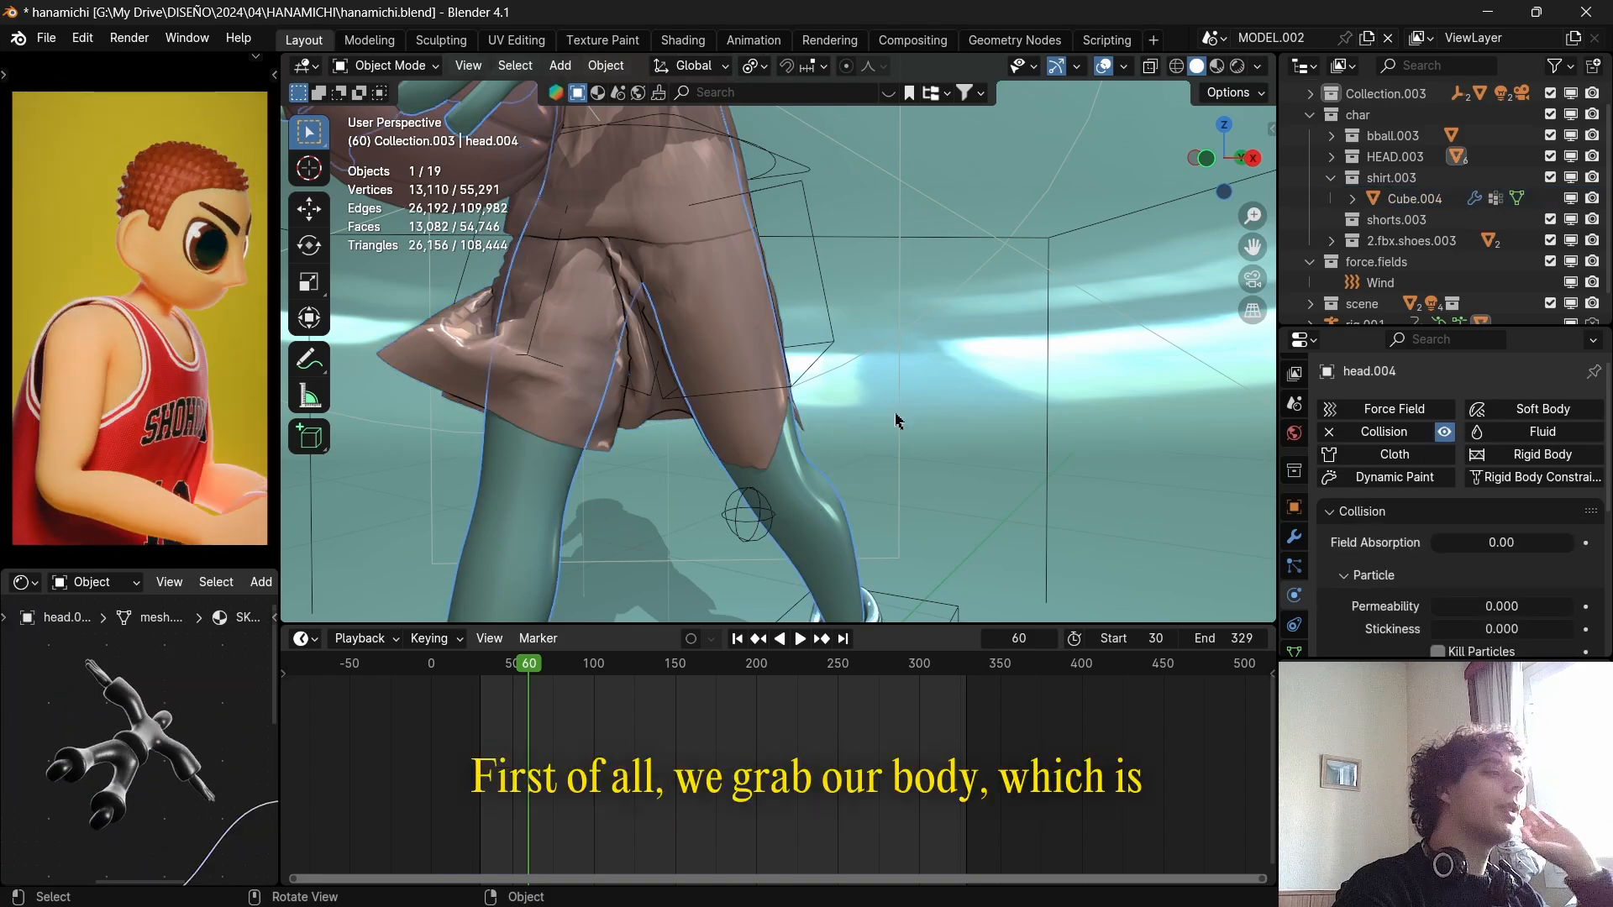
{"action": "scroll", "coordinate": [908, 404], "scroll_direction": "down", "scroll_amount": 5}
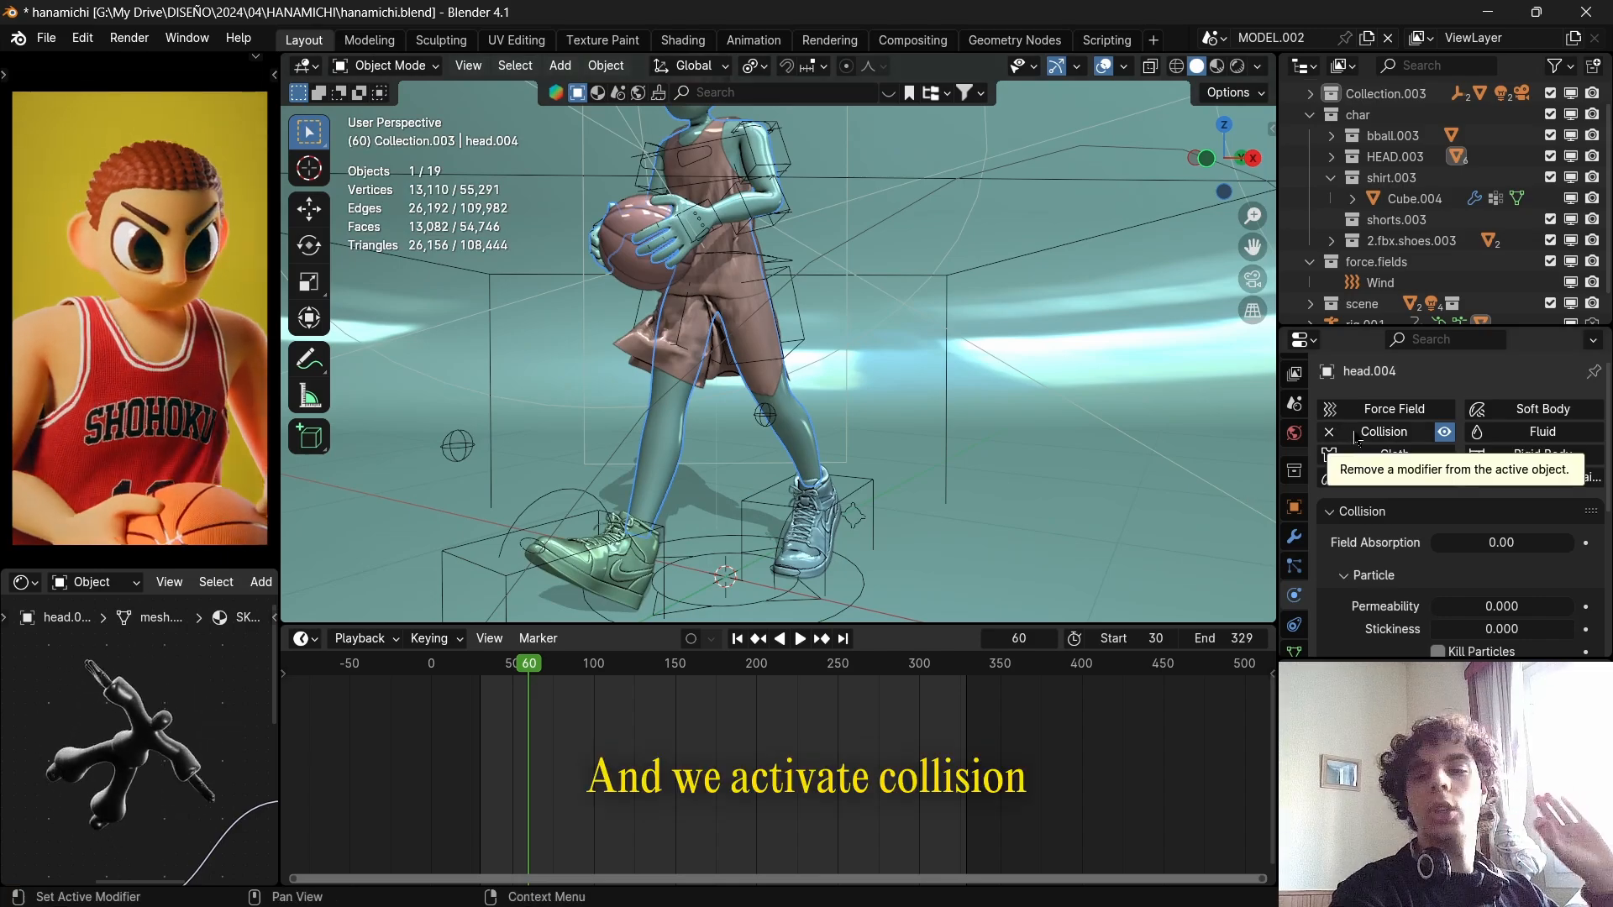
{"action": "left_click", "coordinate": [1296, 539]}
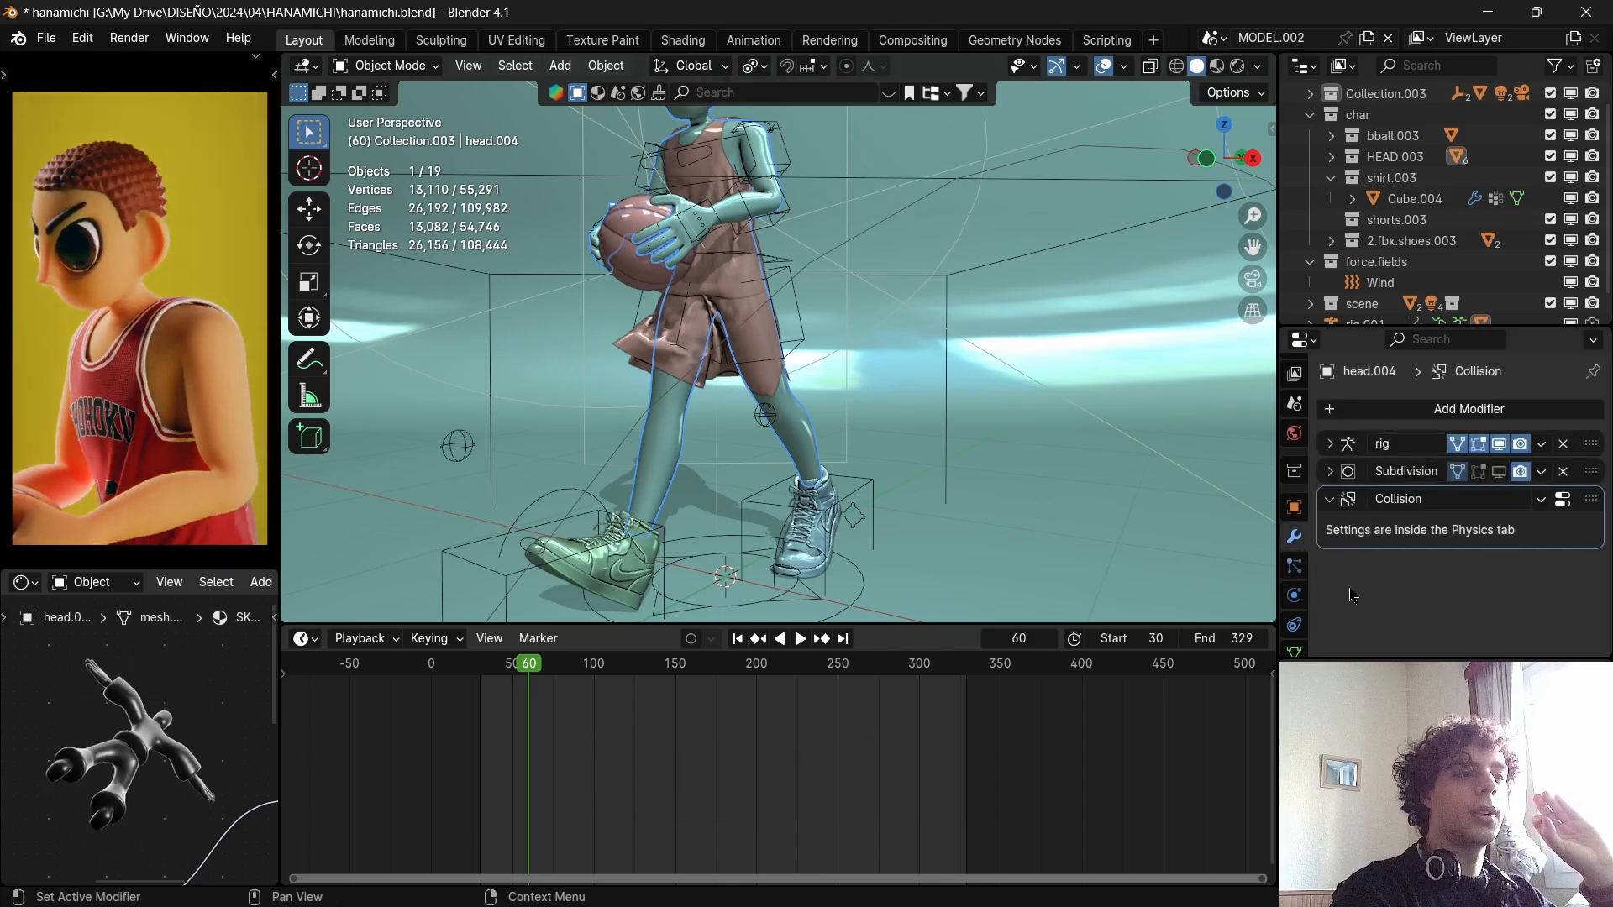
{"action": "left_click", "coordinate": [1294, 595]}
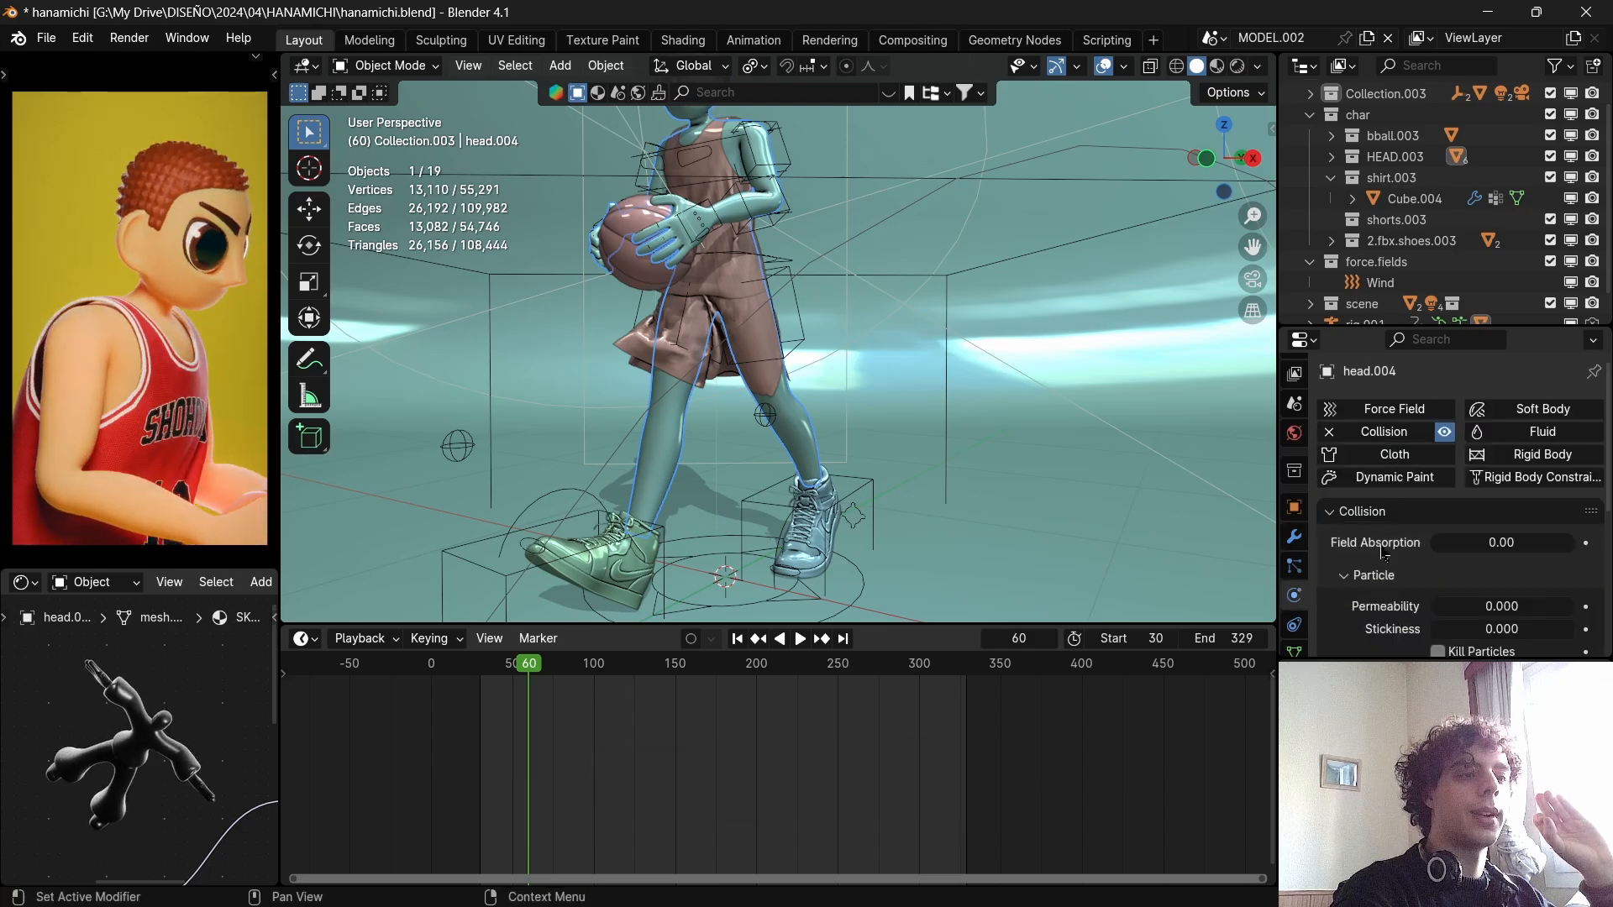
{"action": "scroll", "coordinate": [1403, 521], "scroll_direction": "down", "scroll_amount": 7}
{"action": "scroll", "coordinate": [1403, 521], "scroll_direction": "up", "scroll_amount": 7}
{"action": "scroll", "coordinate": [1403, 521], "scroll_direction": "down", "scroll_amount": 6}
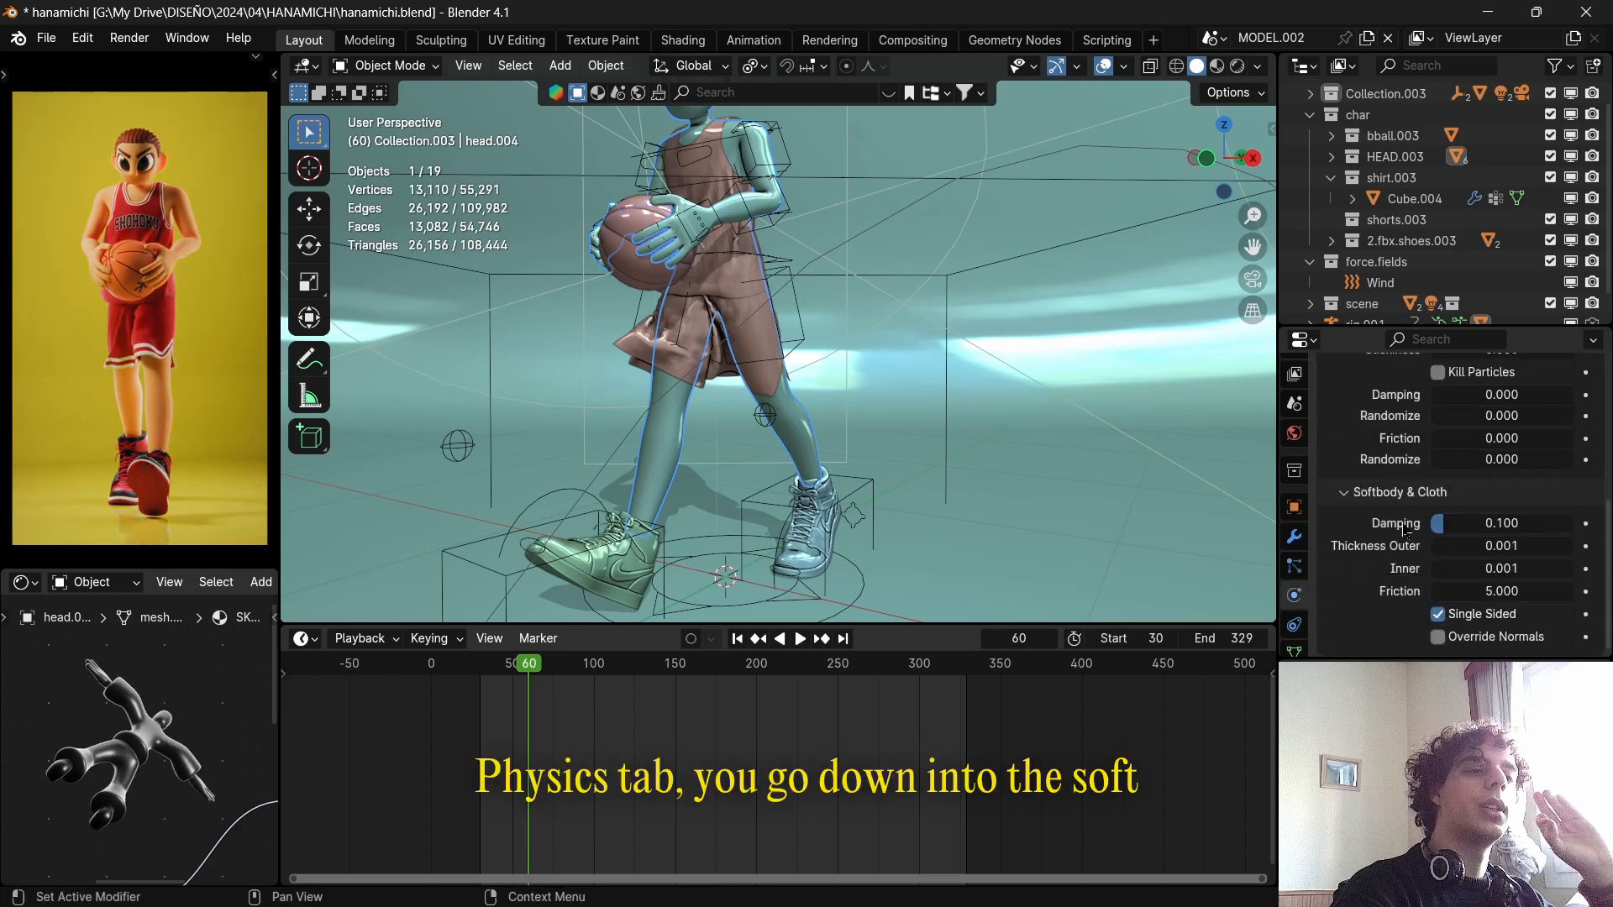
{"action": "scroll", "coordinate": [1405, 525], "scroll_direction": "up", "scroll_amount": 6}
{"action": "scroll", "coordinate": [1416, 542], "scroll_direction": "down", "scroll_amount": 6}
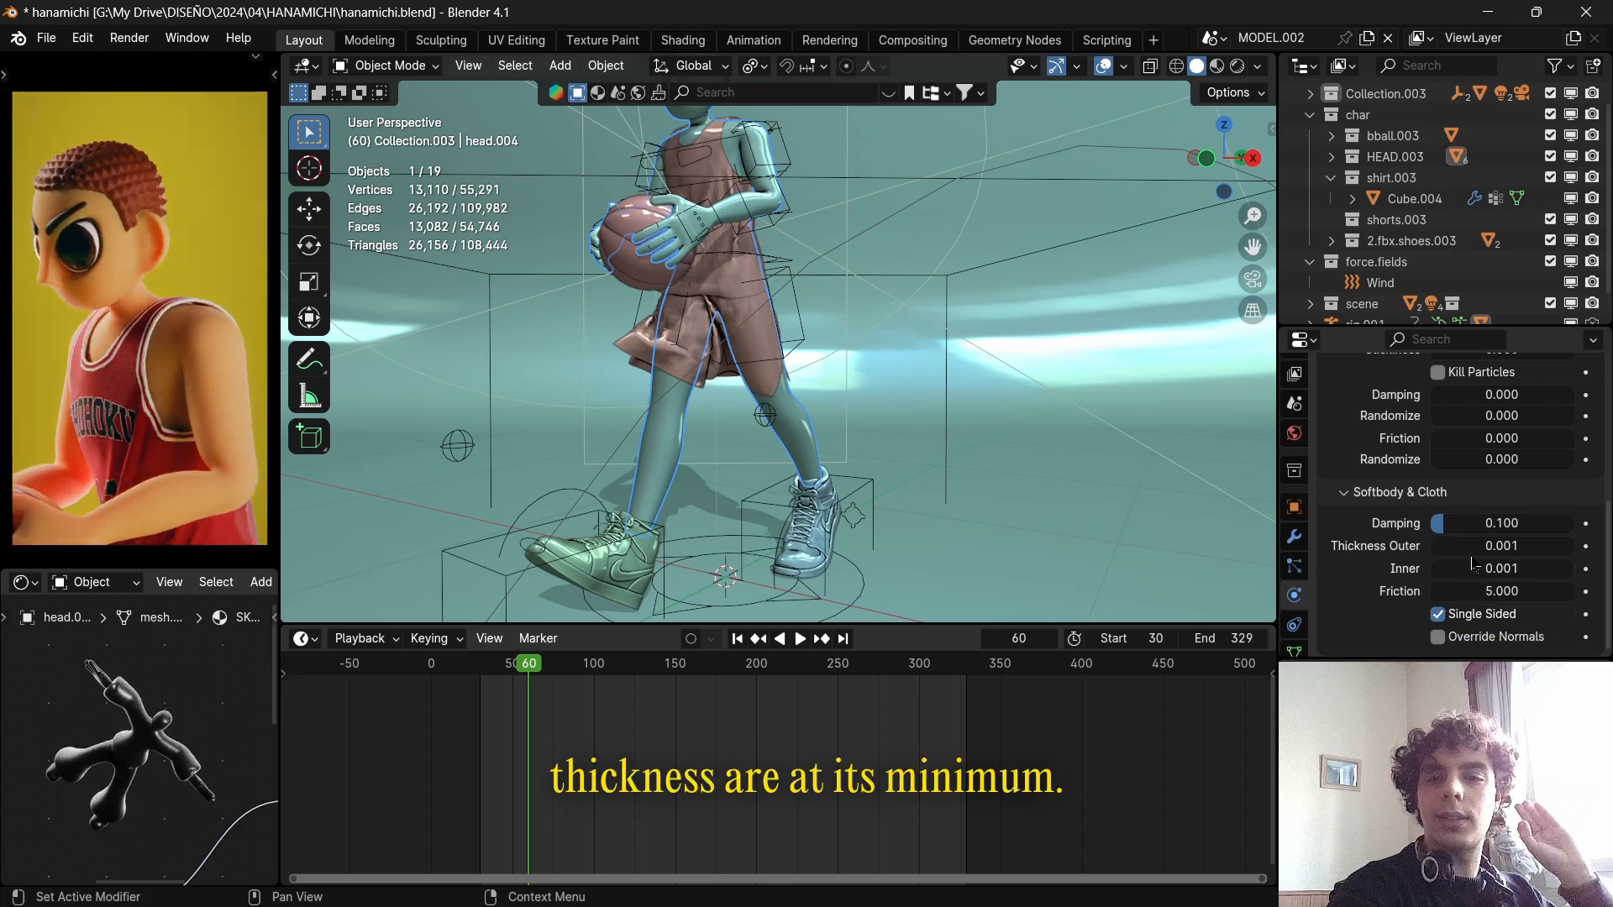
Examine the gap between body and clothing around the shorts and shoulder, moving the timeline to frame 68.
{"action": "middle_click_drag", "start_coordinate": [975, 357], "coordinate": [792, 389]}
{"action": "scroll", "coordinate": [772, 375], "scroll_direction": "up", "scroll_amount": 4}
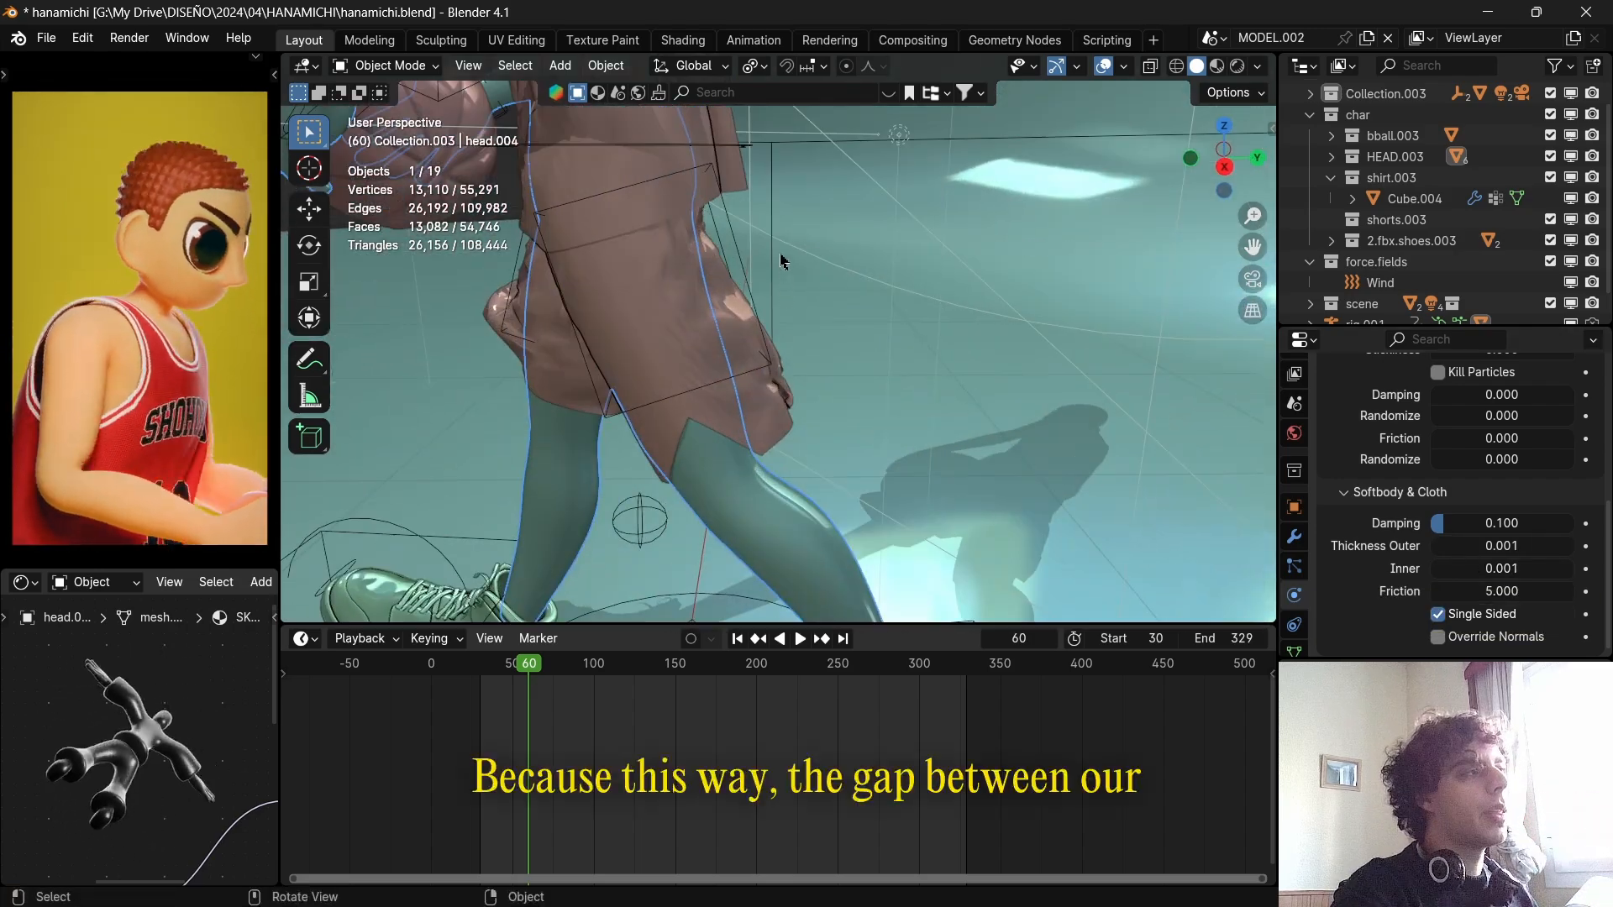
{"action": "middle_click_drag", "start_coordinate": [765, 229], "coordinate": [922, 460], "text": "shift"}
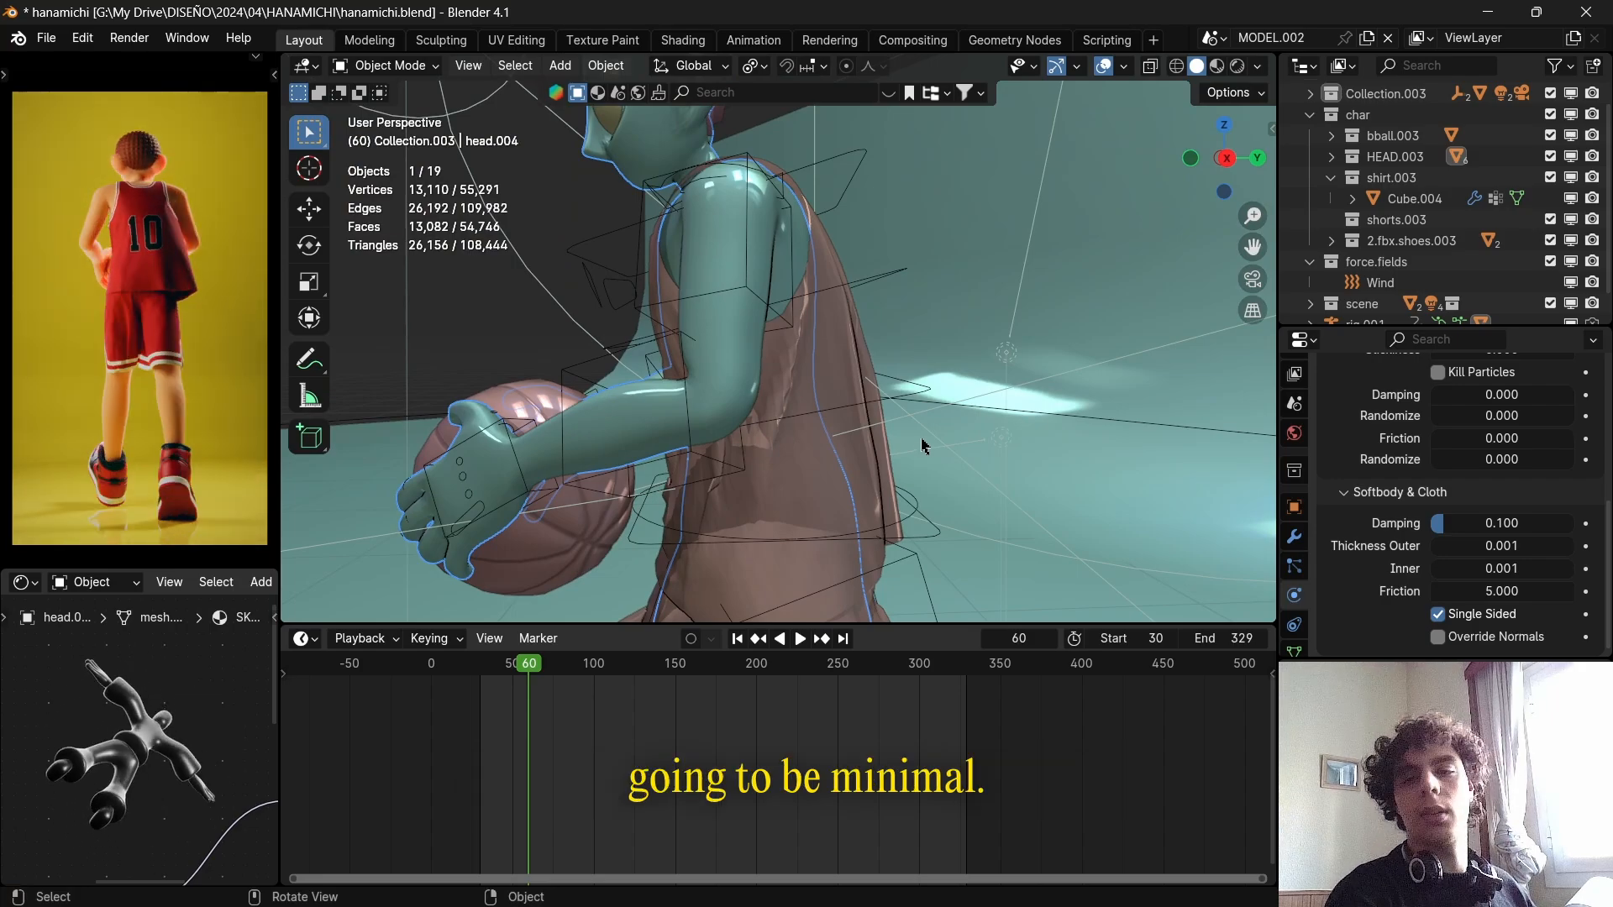
{"action": "middle_click_drag", "start_coordinate": [921, 446], "coordinate": [854, 400]}
{"action": "scroll", "coordinate": [855, 400], "scroll_direction": "up", "scroll_amount": 3}
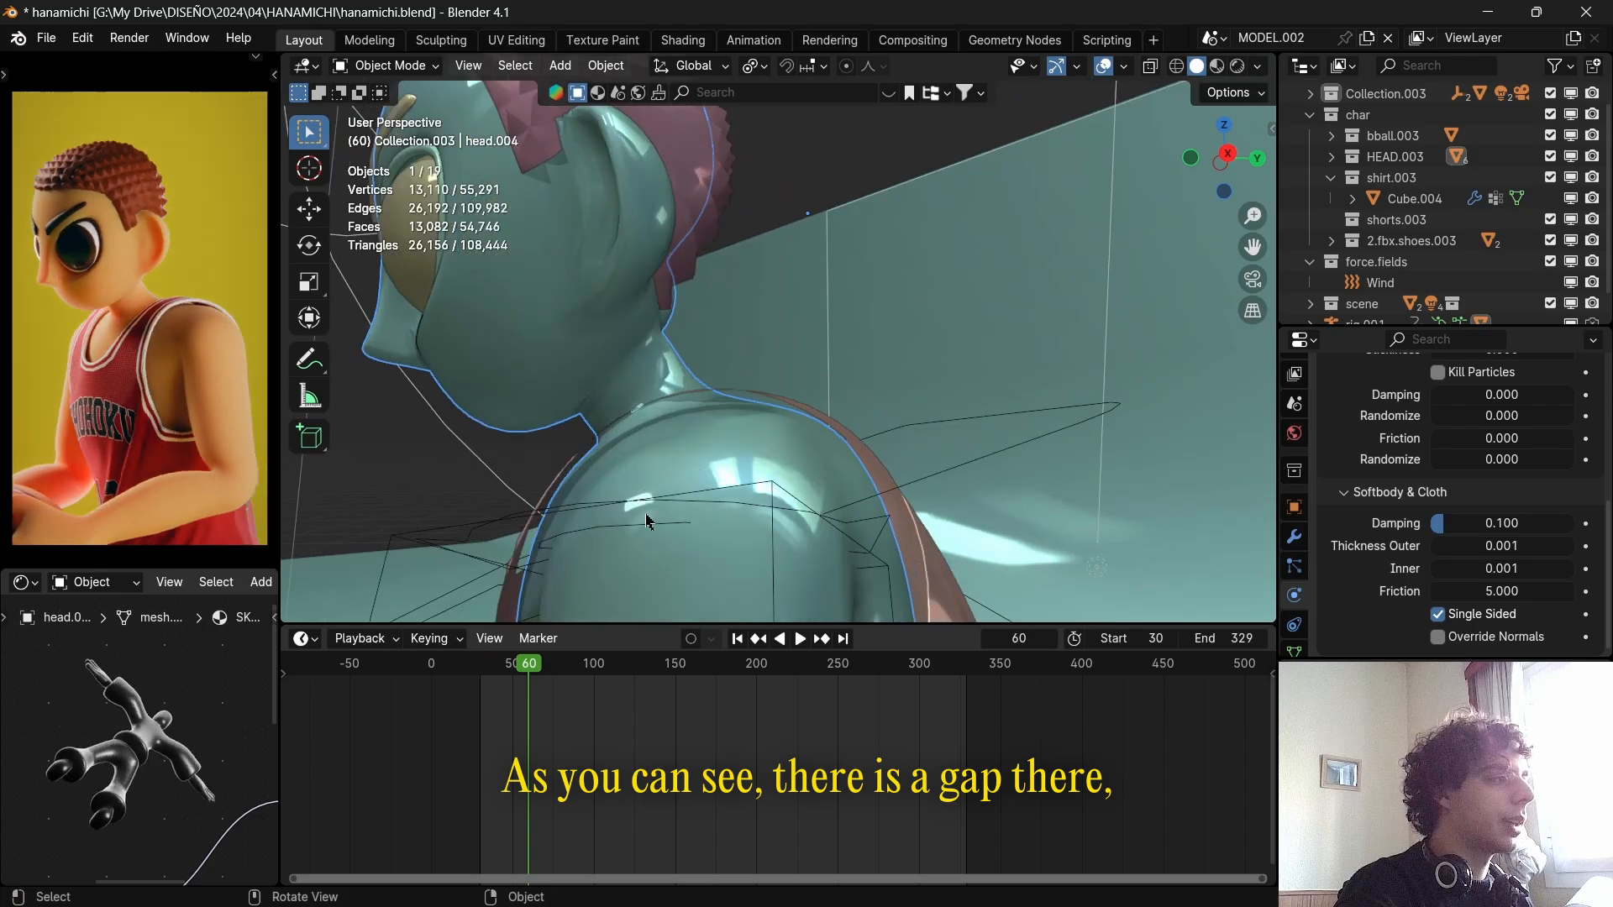
{"action": "left_click", "coordinate": [542, 676]}
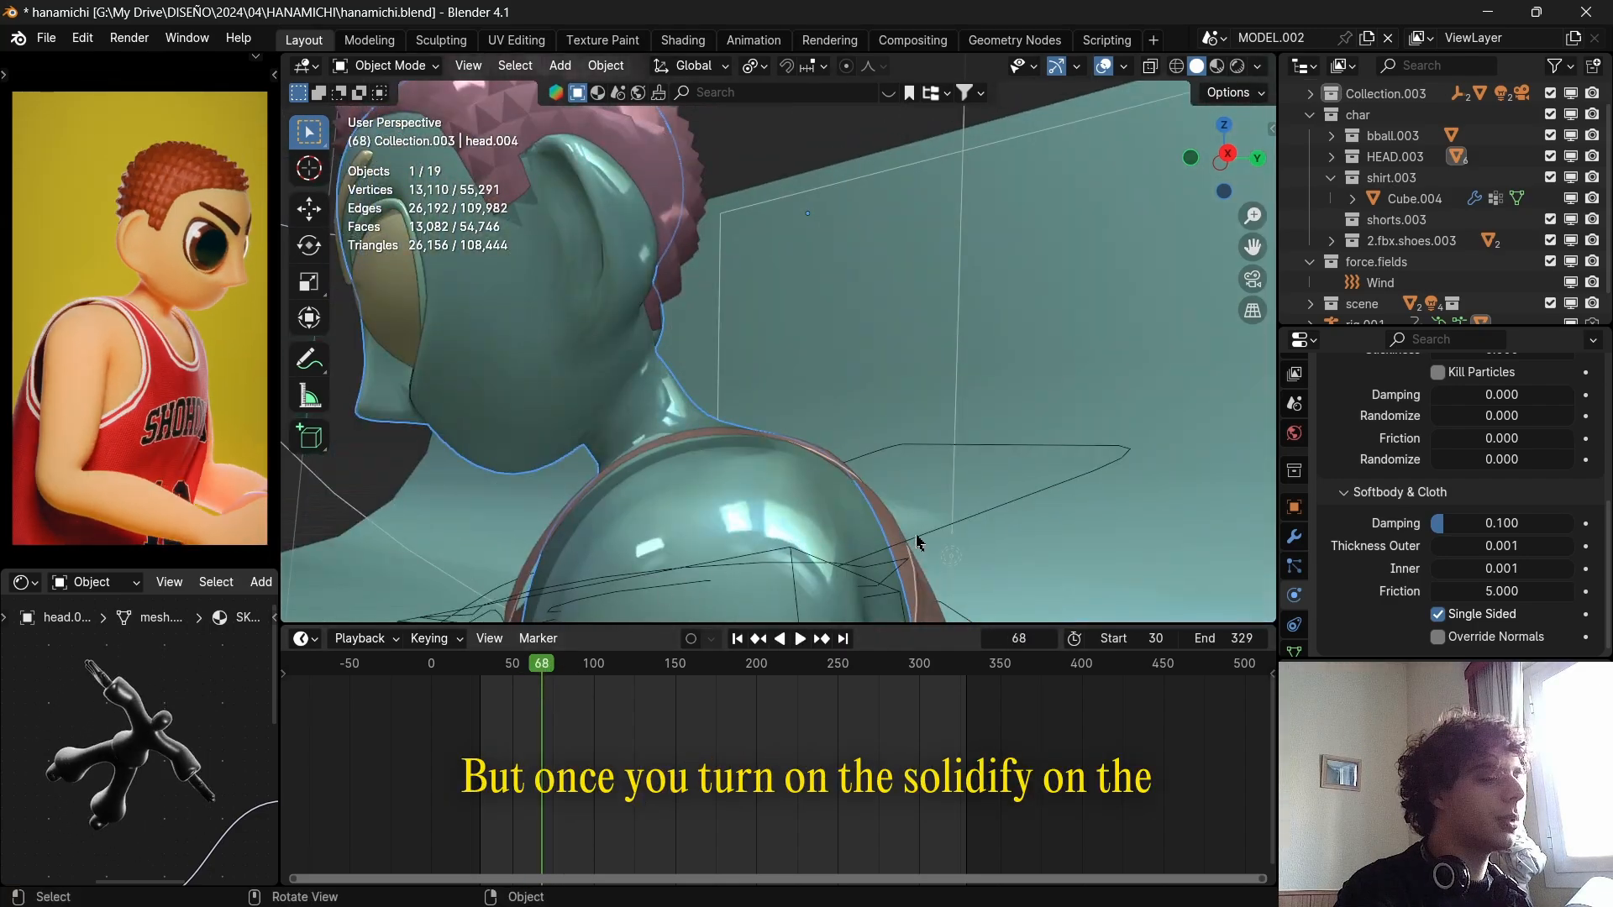
{"action": "scroll", "coordinate": [912, 420], "scroll_direction": "down", "scroll_amount": 7}
{"action": "middle_click_drag", "start_coordinate": [737, 387], "coordinate": [801, 407]}
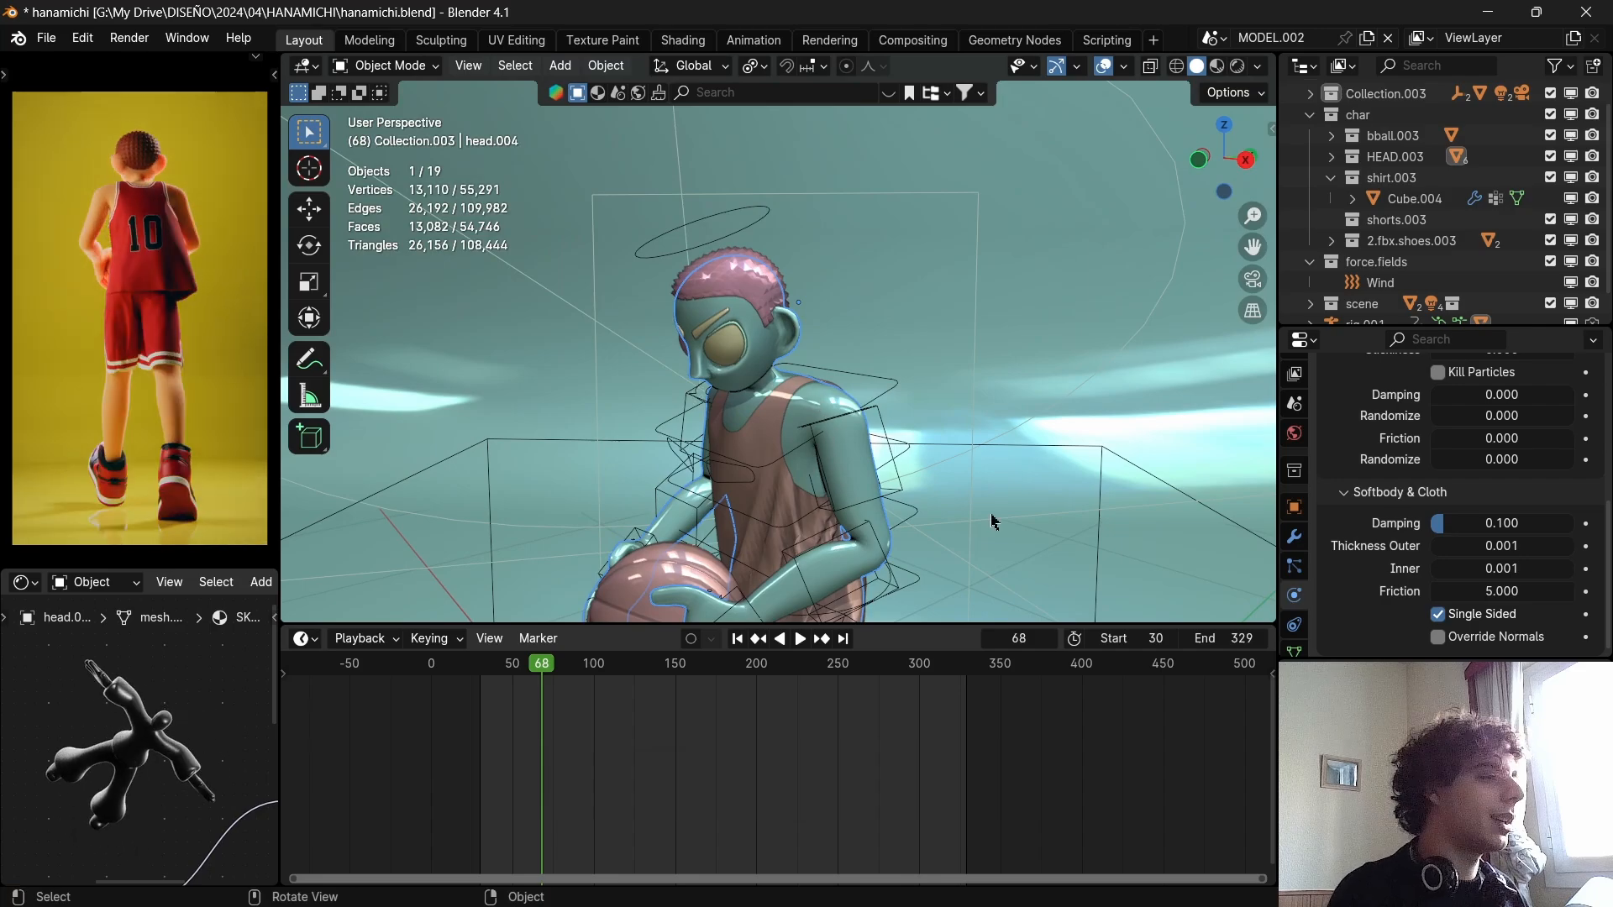
Select the clothing mesh and display its modifier stack to review where the Cloth modifier sits.
{"action": "scroll", "coordinate": [1402, 519], "scroll_direction": "up", "scroll_amount": 6}
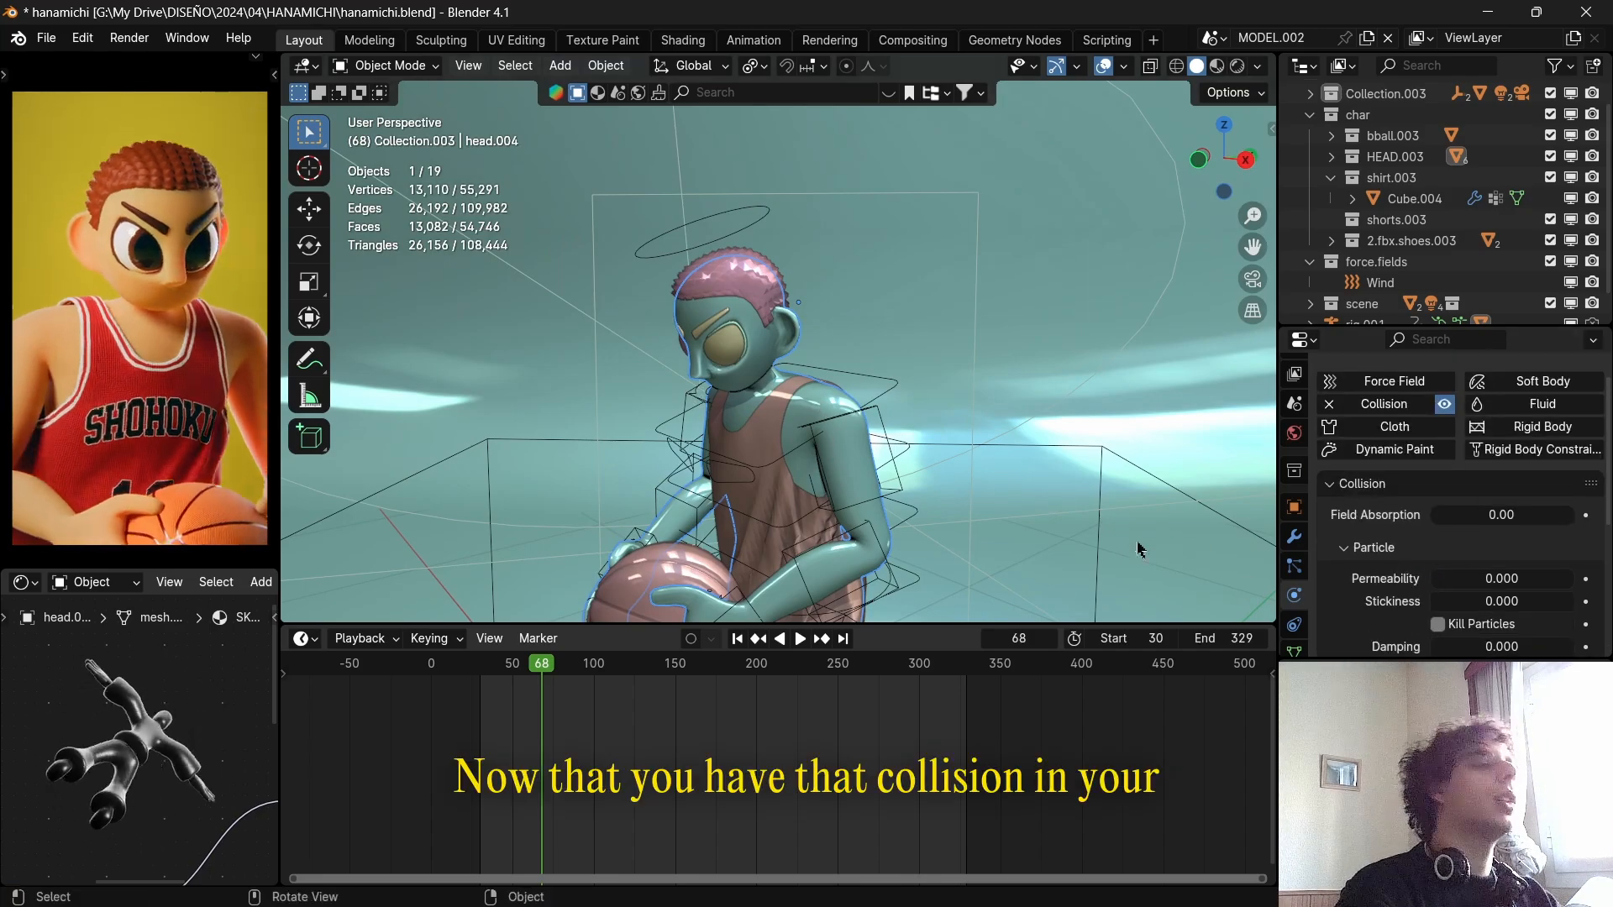
{"action": "left_click", "coordinate": [765, 429]}
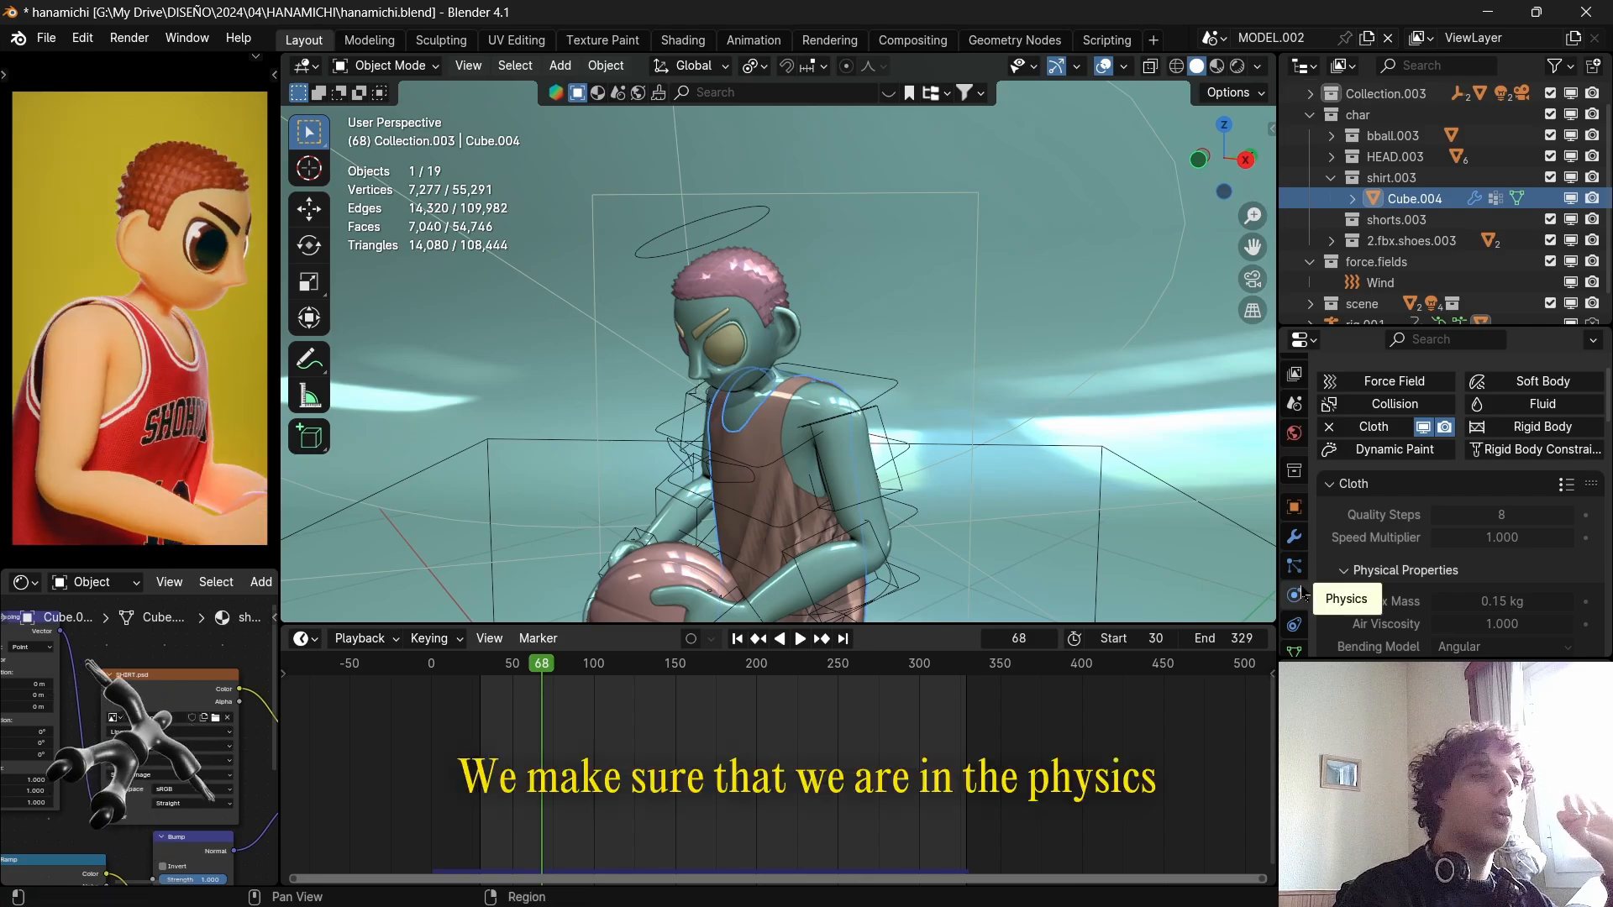
{"action": "left_click", "coordinate": [1293, 536]}
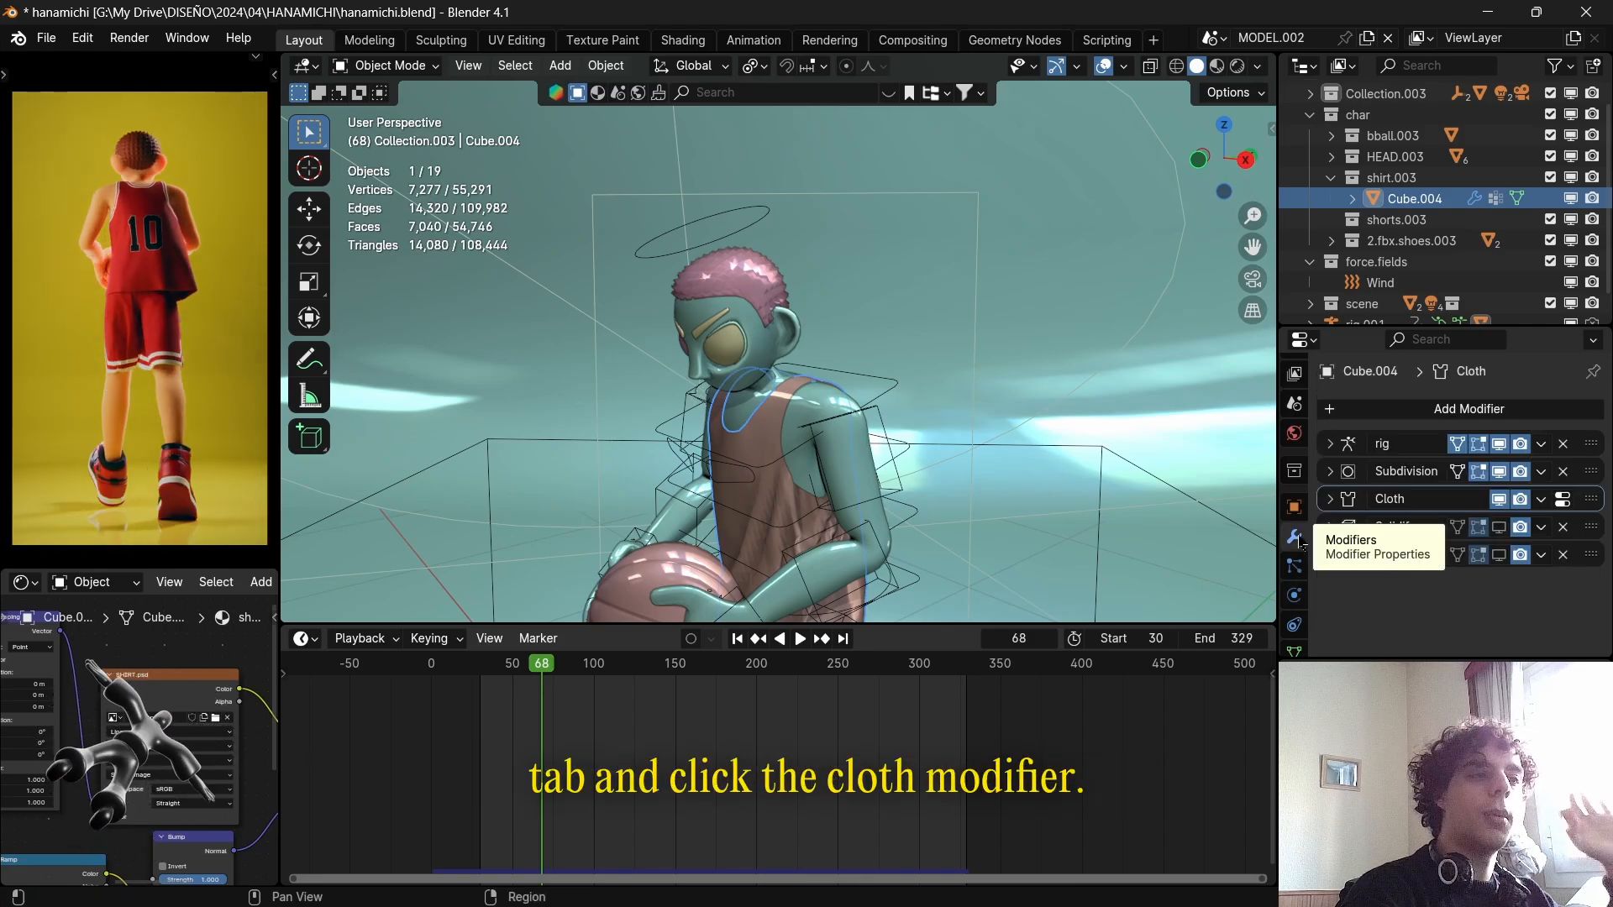
{"action": "middle_click_drag", "start_coordinate": [1021, 485], "coordinate": [1140, 468]}
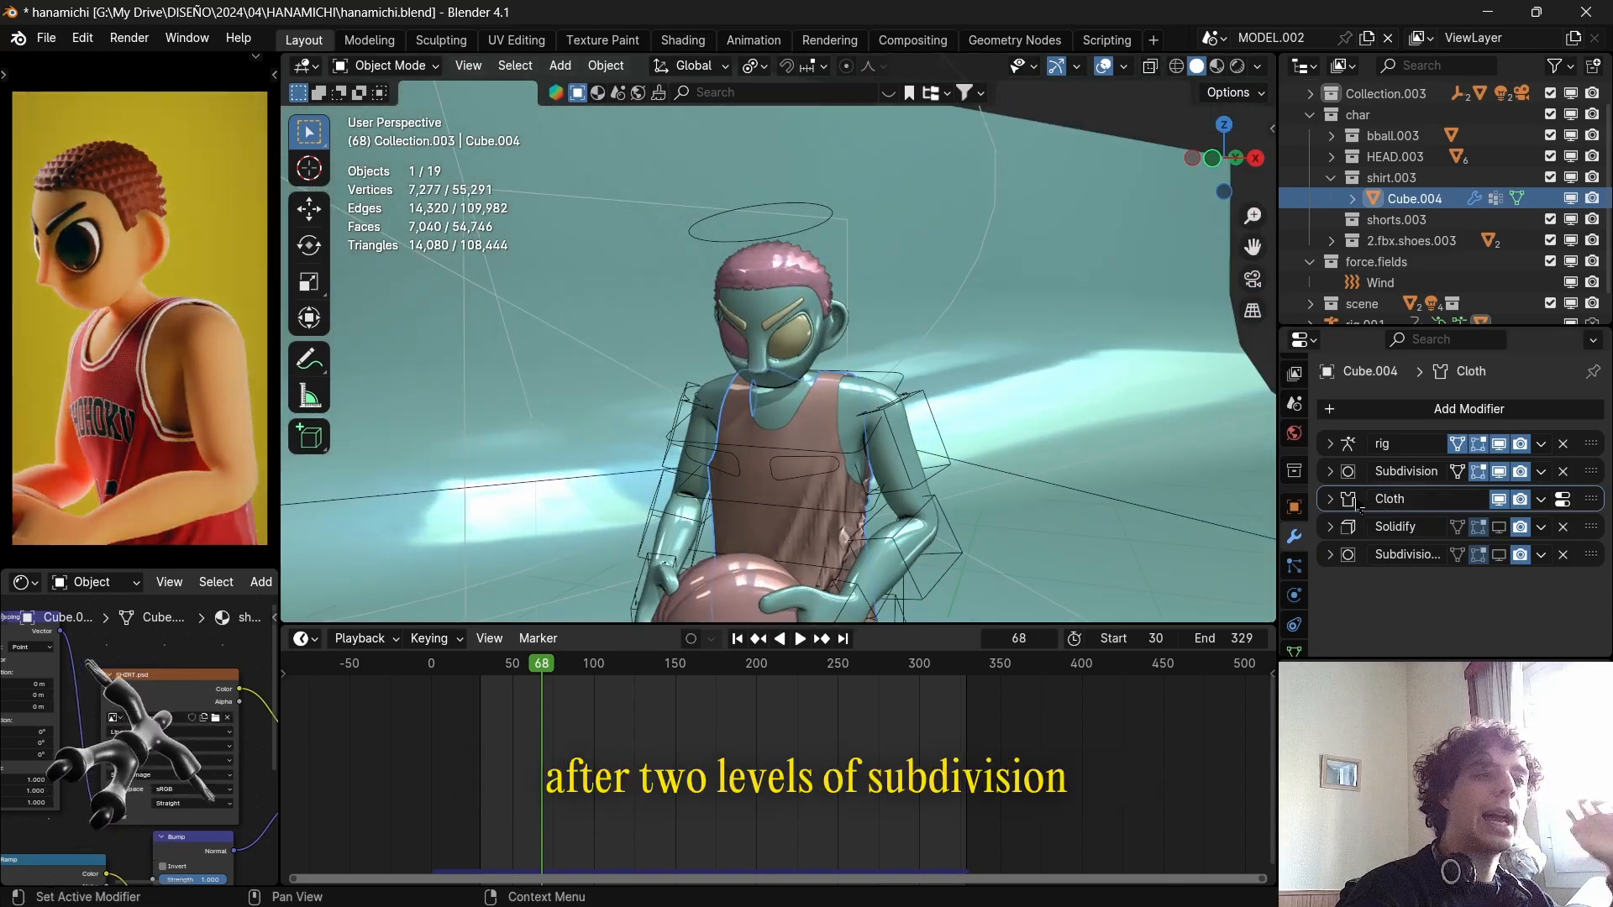
{"action": "scroll", "coordinate": [1023, 481], "scroll_direction": "down", "scroll_amount": 3}
{"action": "middle_click_drag", "start_coordinate": [1025, 482], "coordinate": [1173, 460]}
Check the clothing mesh in Edit Mode, return to Object Mode, and look inside its Cloth modifier entry.
{"action": "key", "text": "Tab"}
{"action": "scroll", "coordinate": [914, 468], "scroll_direction": "up", "scroll_amount": 5}
{"action": "key", "text": "Tab"}
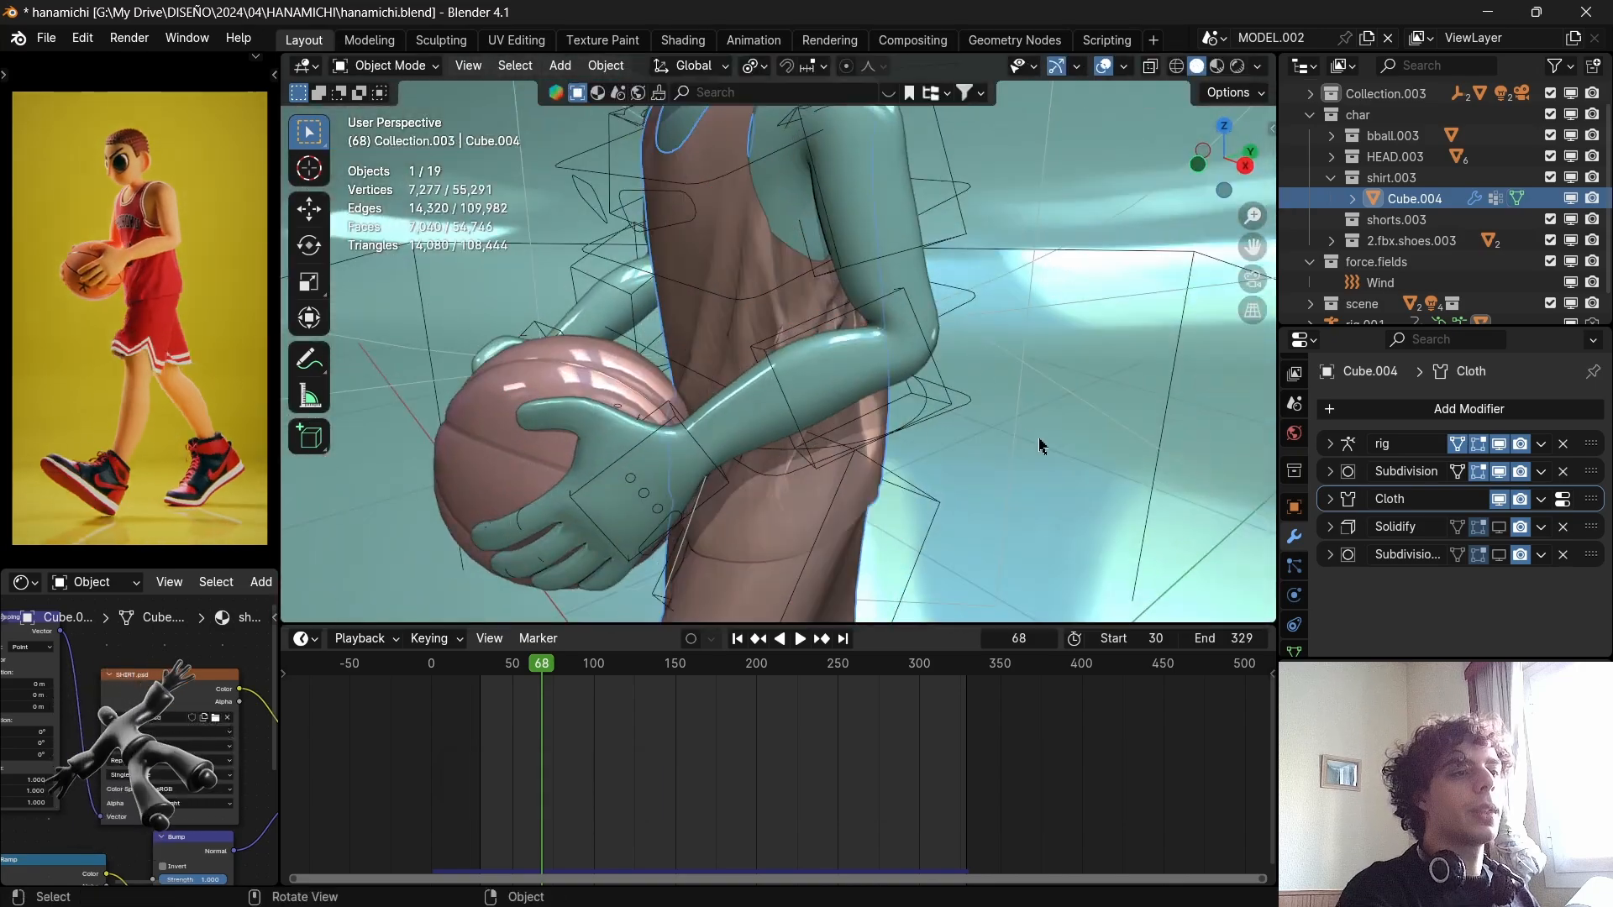
{"action": "left_click", "coordinate": [1330, 498]}
{"action": "left_click", "coordinate": [1330, 499]}
{"action": "middle_click_drag", "start_coordinate": [1227, 471], "coordinate": [962, 420]}
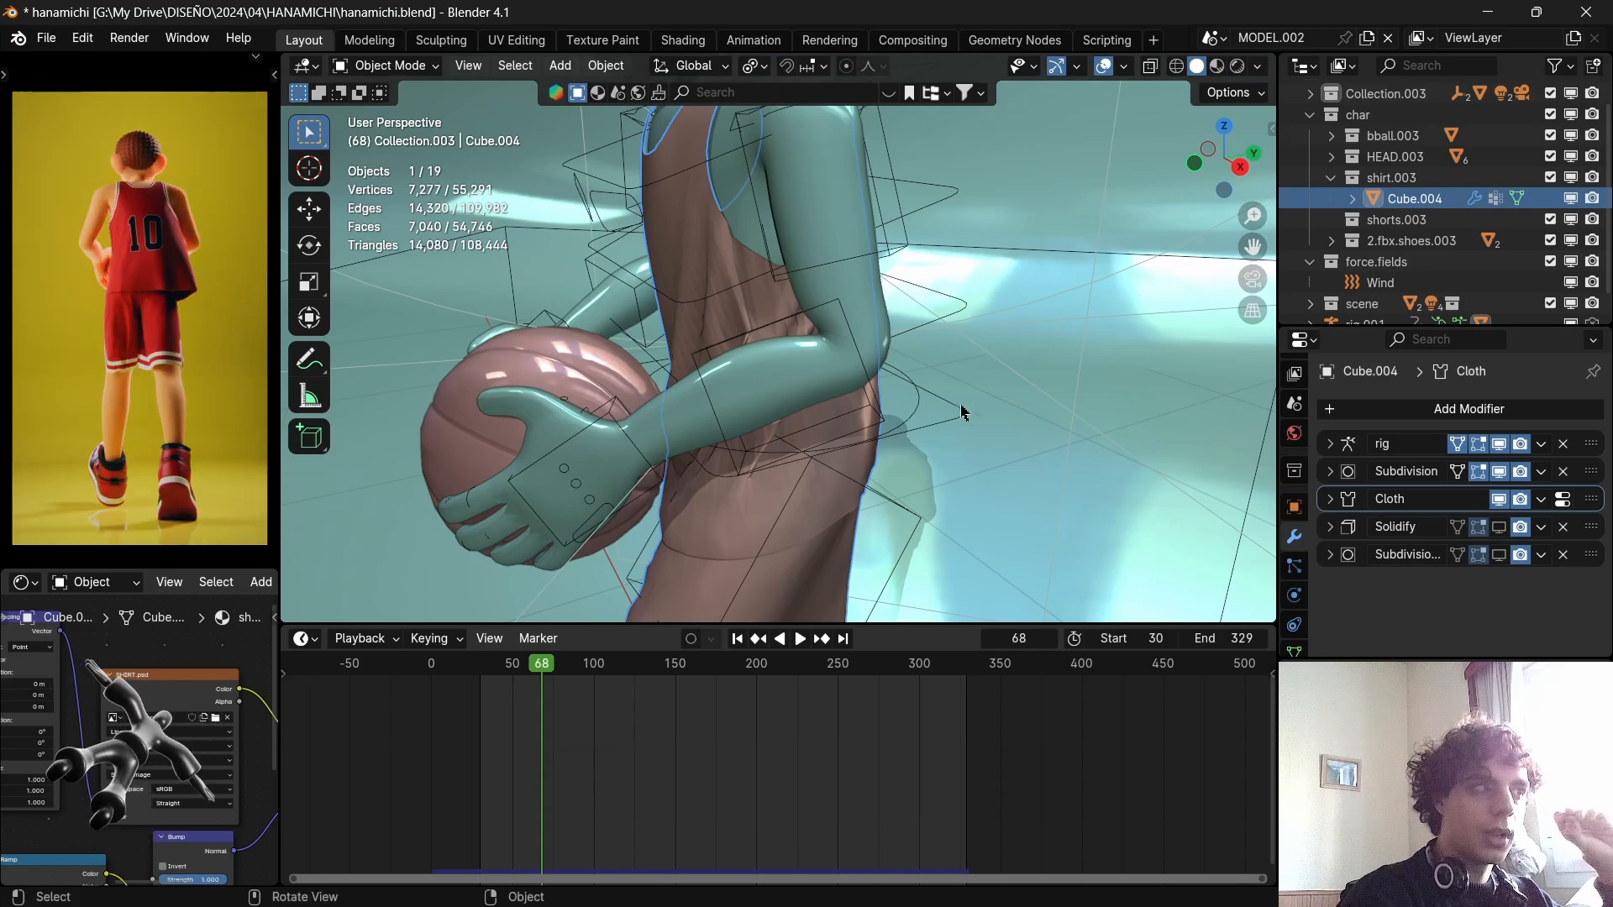
{"action": "mouse_move", "coordinate": [961, 407]}
{"action": "middle_mouse_down"}
{"action": "mouse_move", "coordinate": [804, 401]}
{"action": "mouse_move", "coordinate": [960, 414]}
{"action": "middle_mouse_up"}
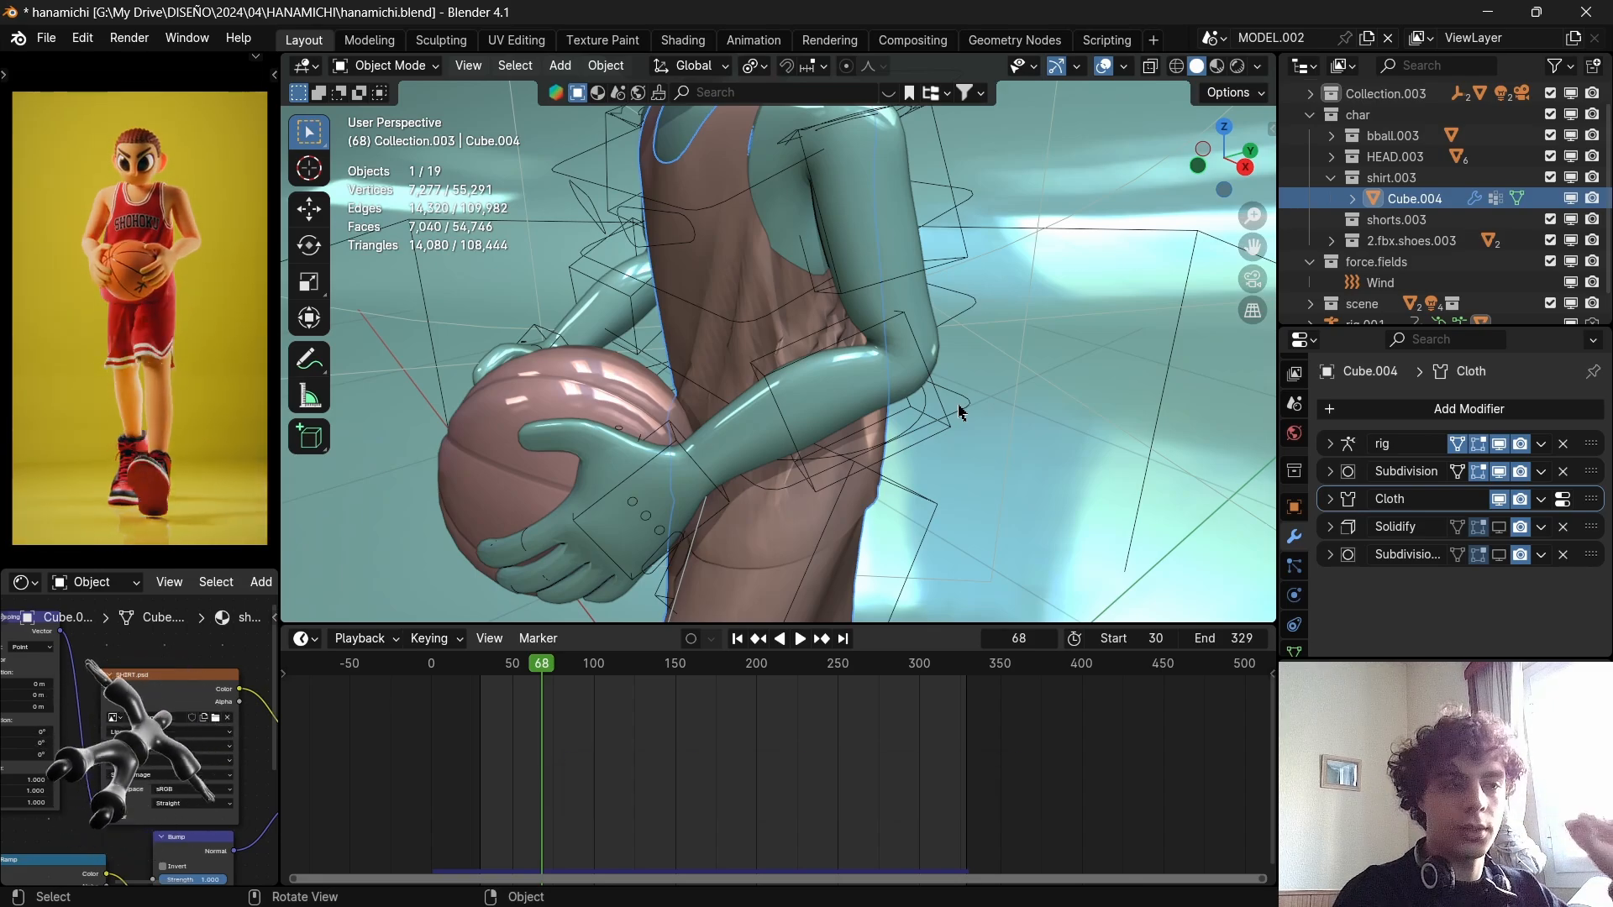
Reselect the clothing mesh and show its Cloth physics settings to review the simulation Quality Steps.
{"action": "scroll", "coordinate": [958, 406], "scroll_direction": "down", "scroll_amount": 5}
{"action": "left_click", "coordinate": [789, 292]}
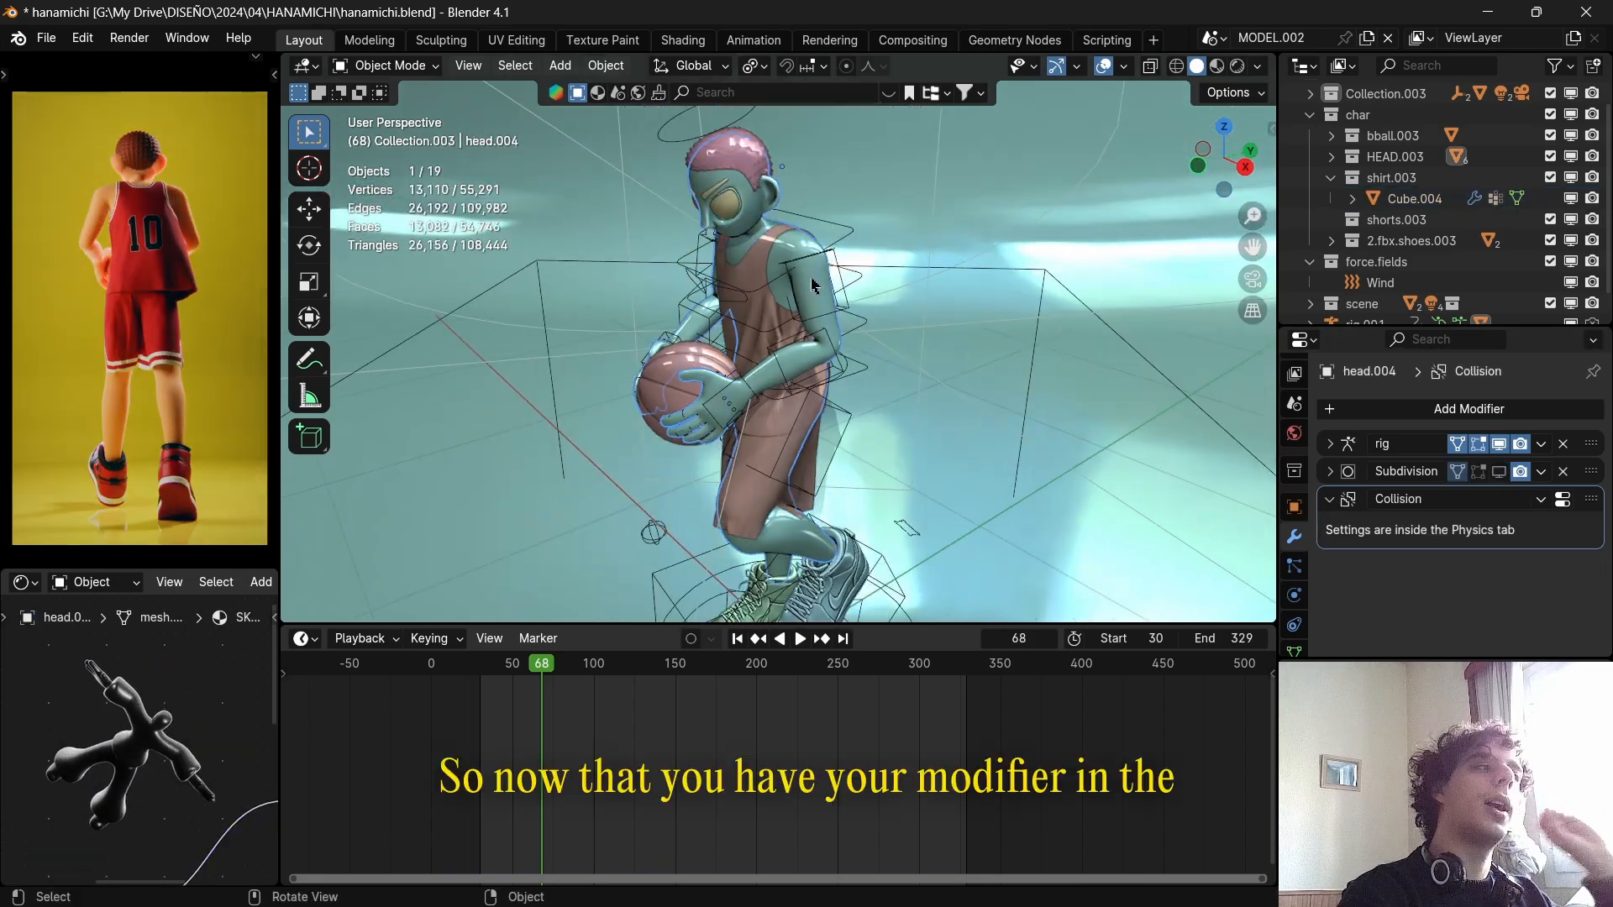
{"action": "left_click", "coordinate": [758, 266]}
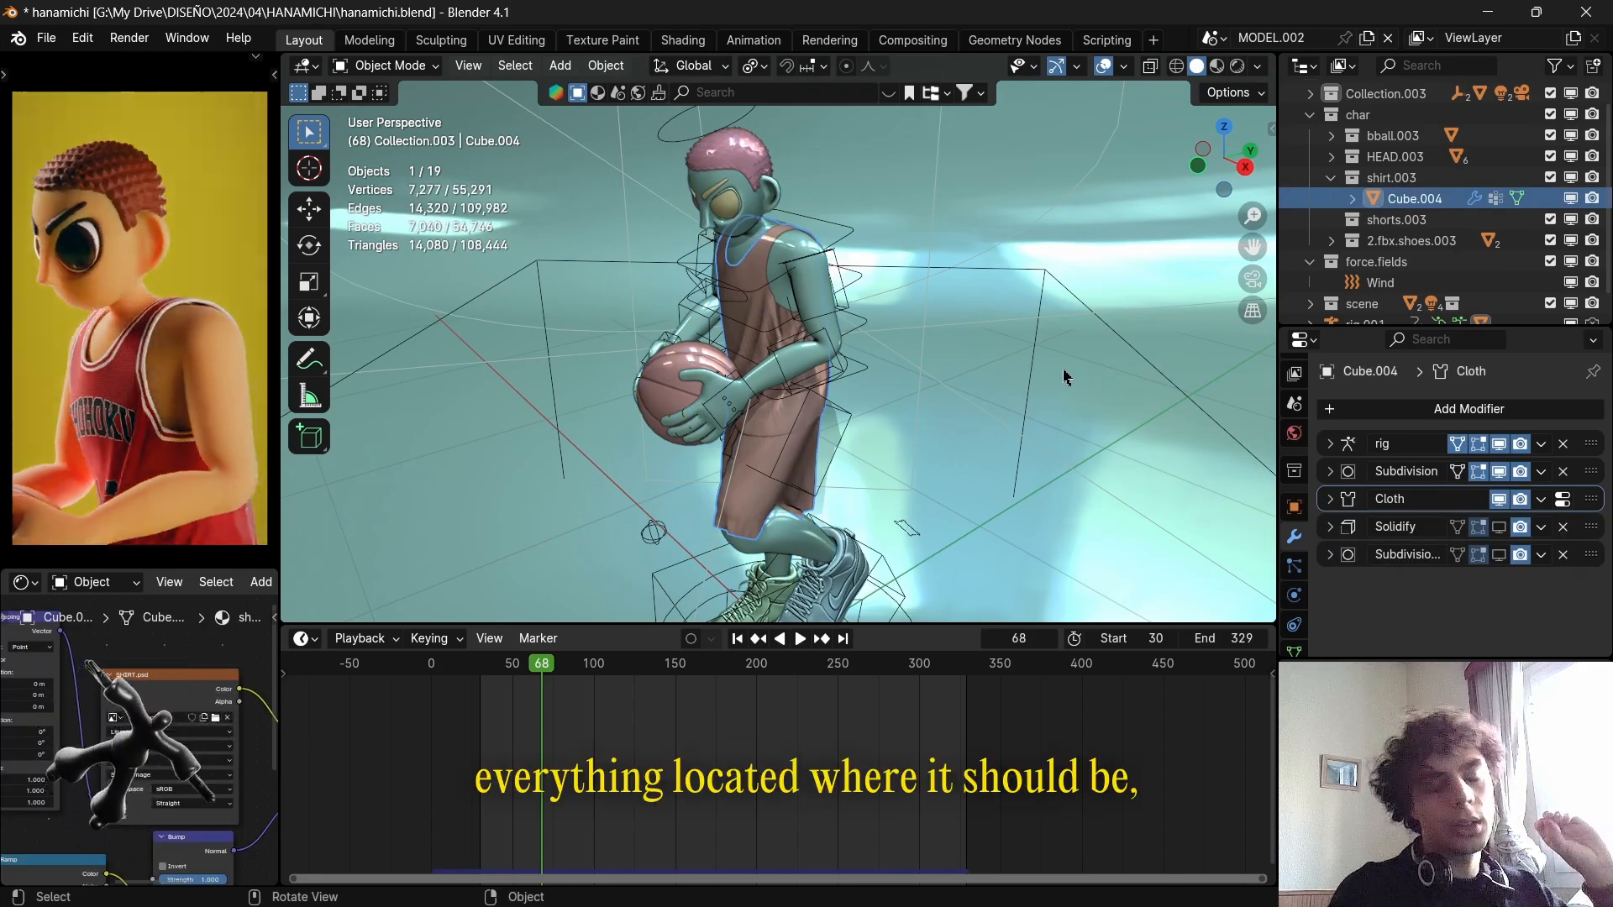
{"action": "left_click", "coordinate": [1295, 596]}
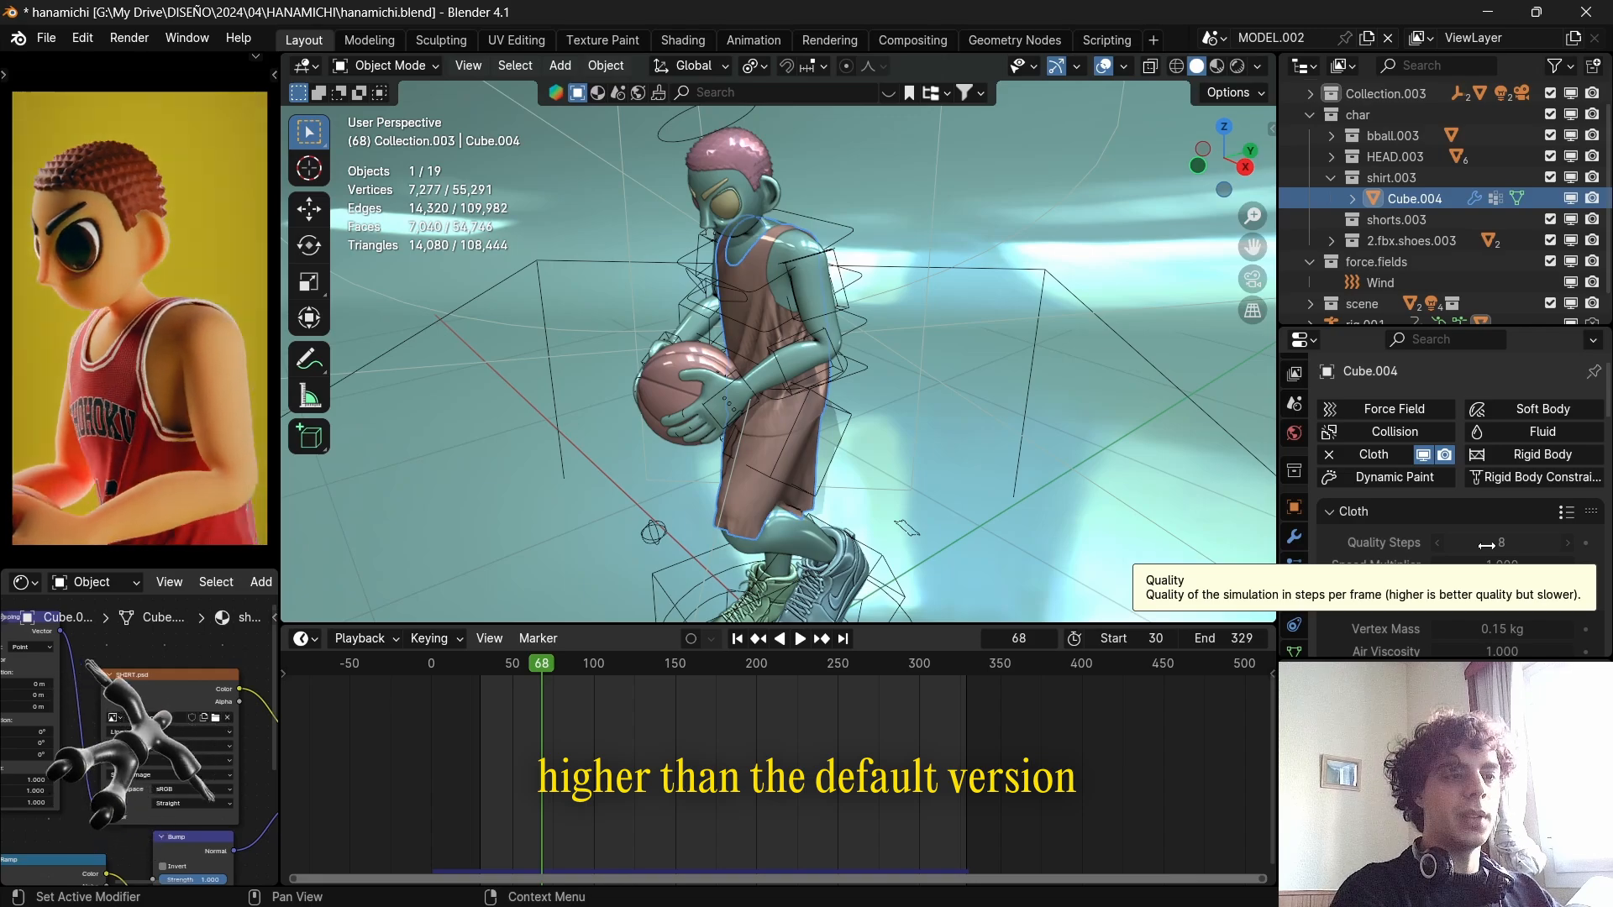
{"action": "scroll", "coordinate": [1388, 552], "scroll_direction": "down", "scroll_amount": 2}
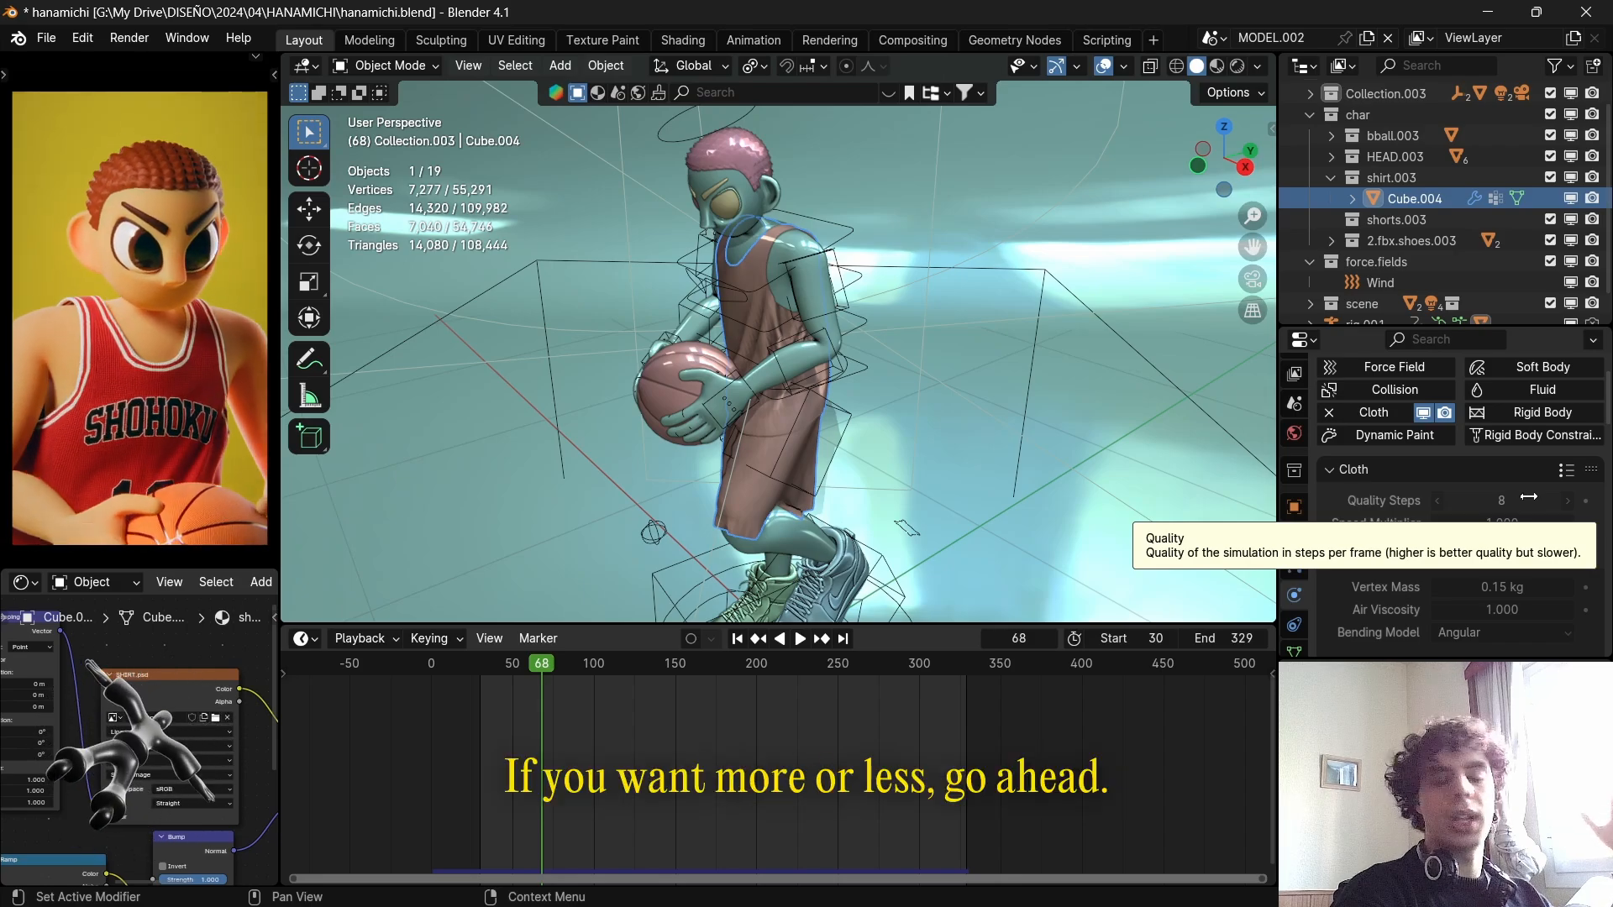
Look through the Cloth presets for a light fabric such as Silk, viewing the jersey from the side.
{"action": "left_click", "coordinate": [1566, 471]}
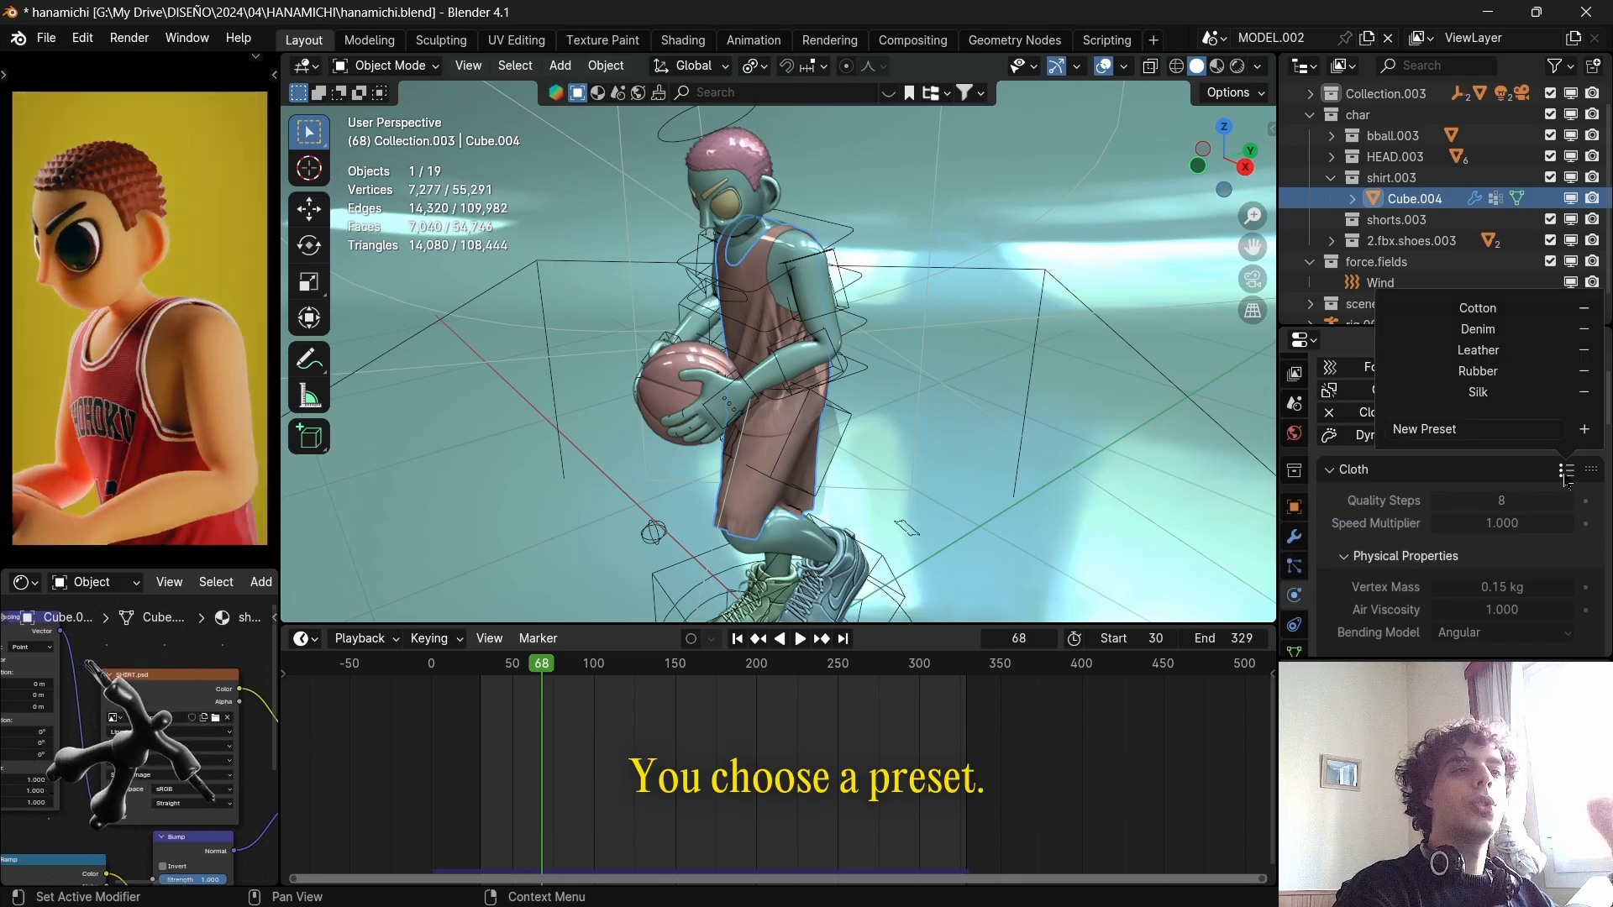
{"action": "middle_click_drag", "start_coordinate": [898, 499], "coordinate": [805, 472]}
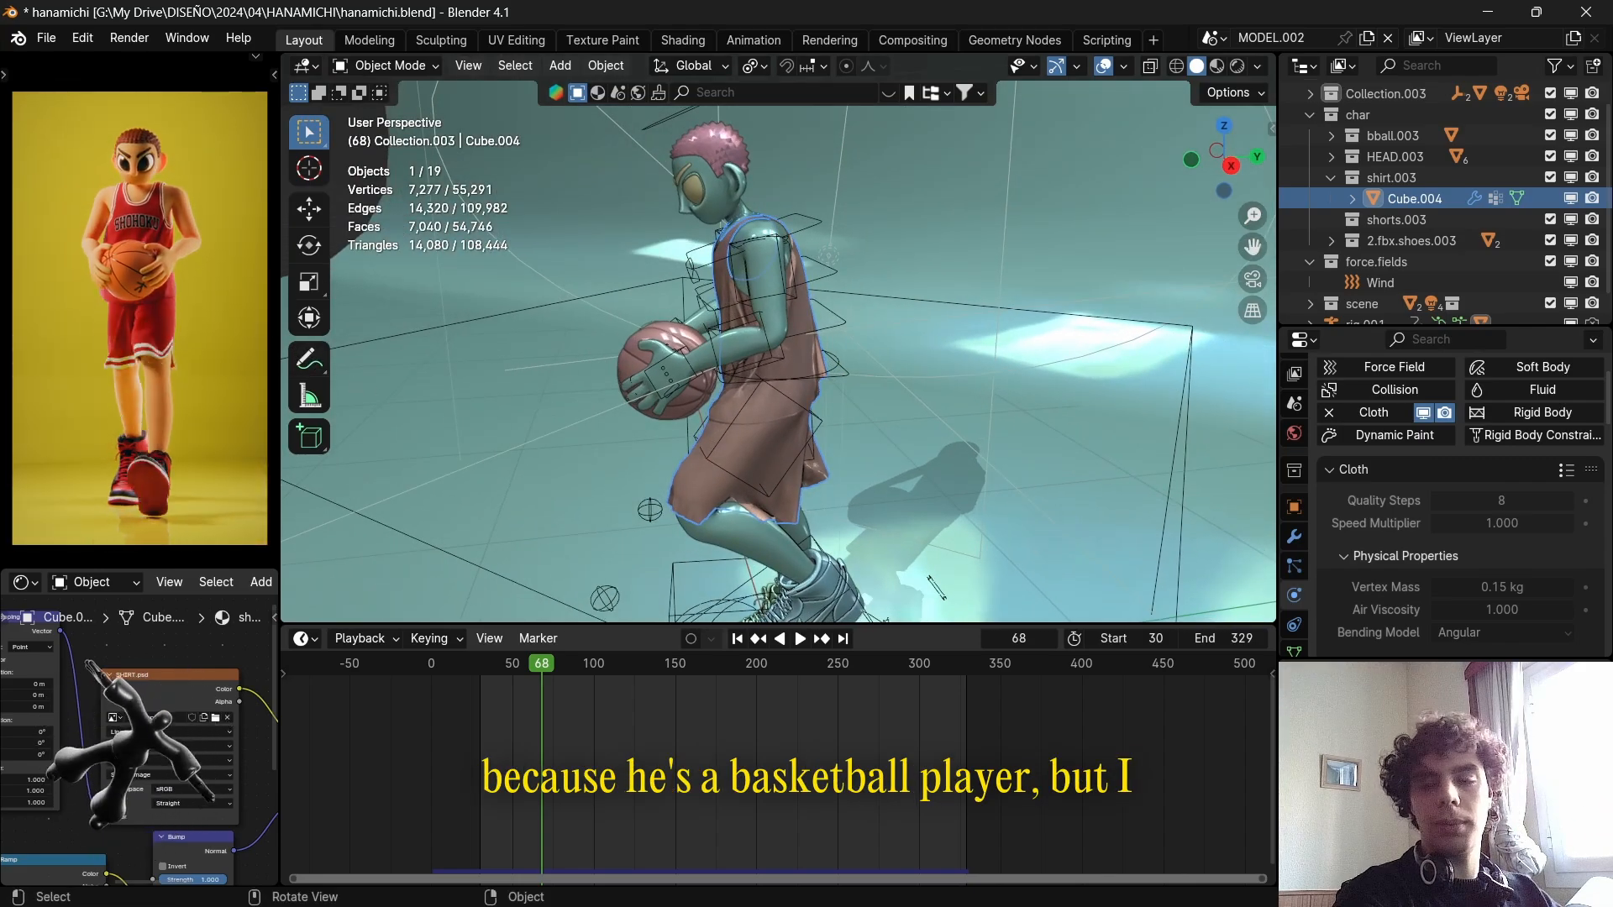
{"action": "left_click", "coordinate": [1566, 470]}
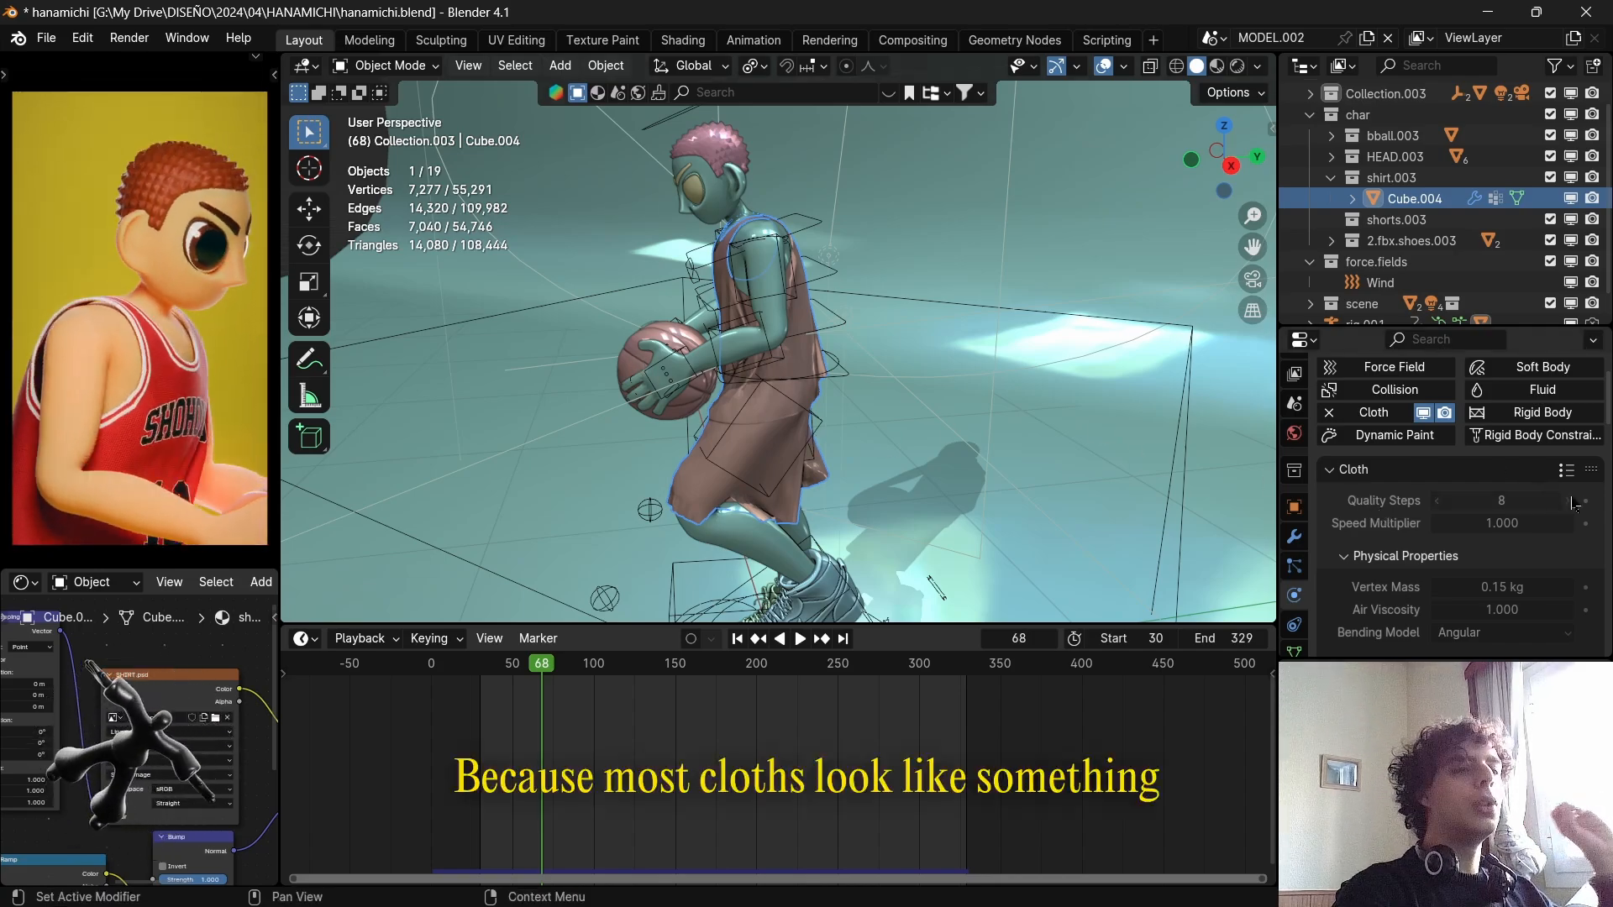
{"action": "left_click", "coordinate": [1565, 468]}
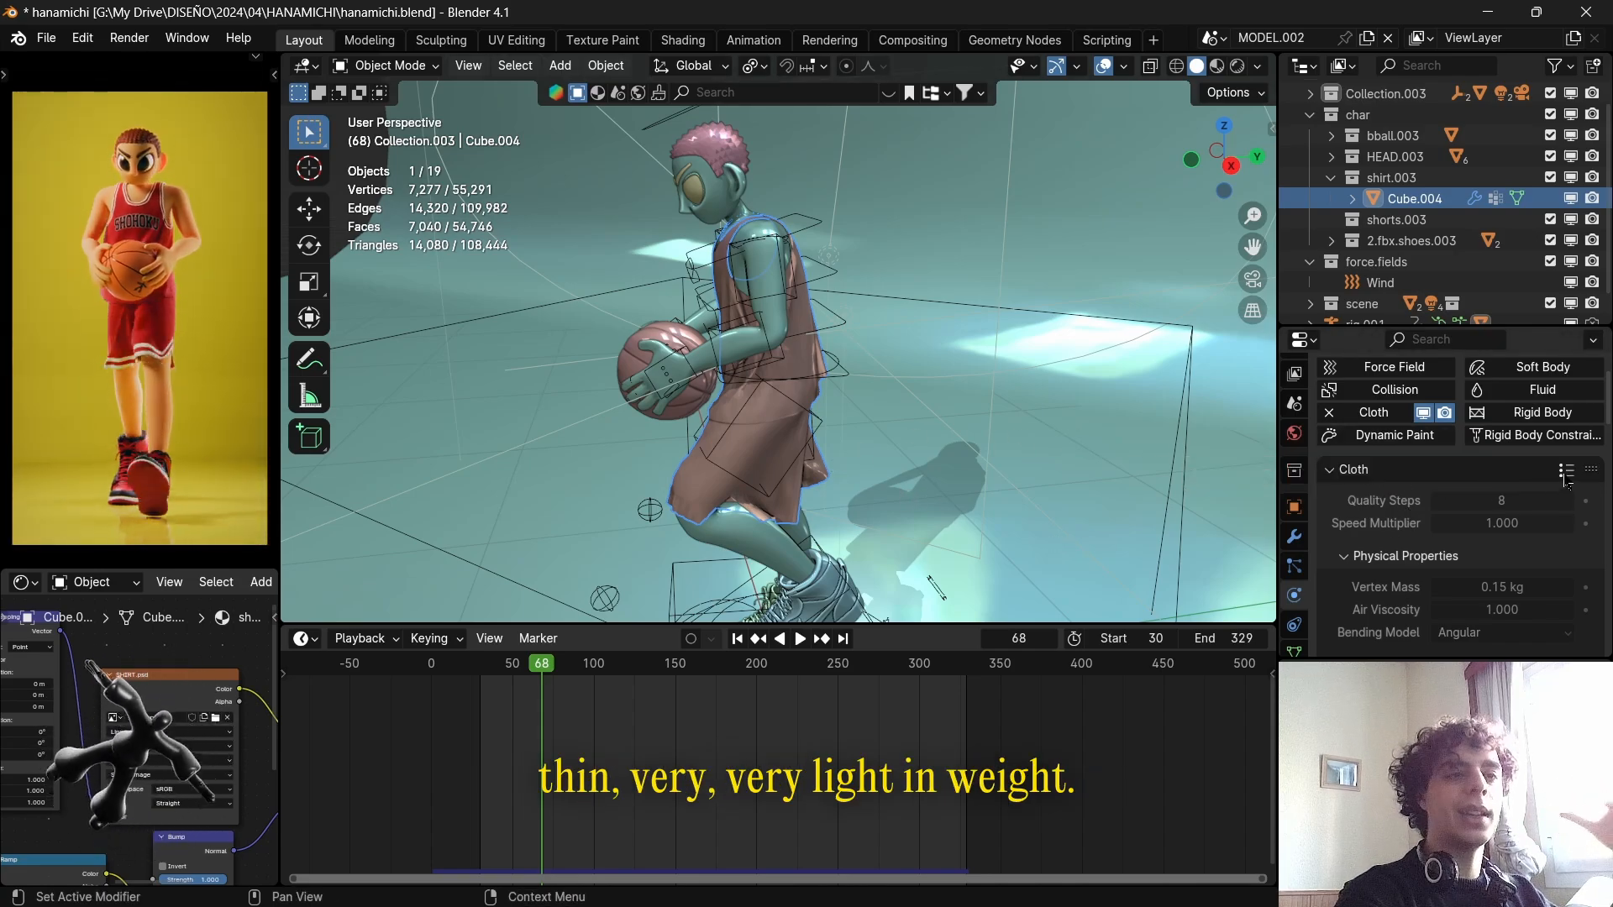
{"action": "left_click", "coordinate": [1566, 472]}
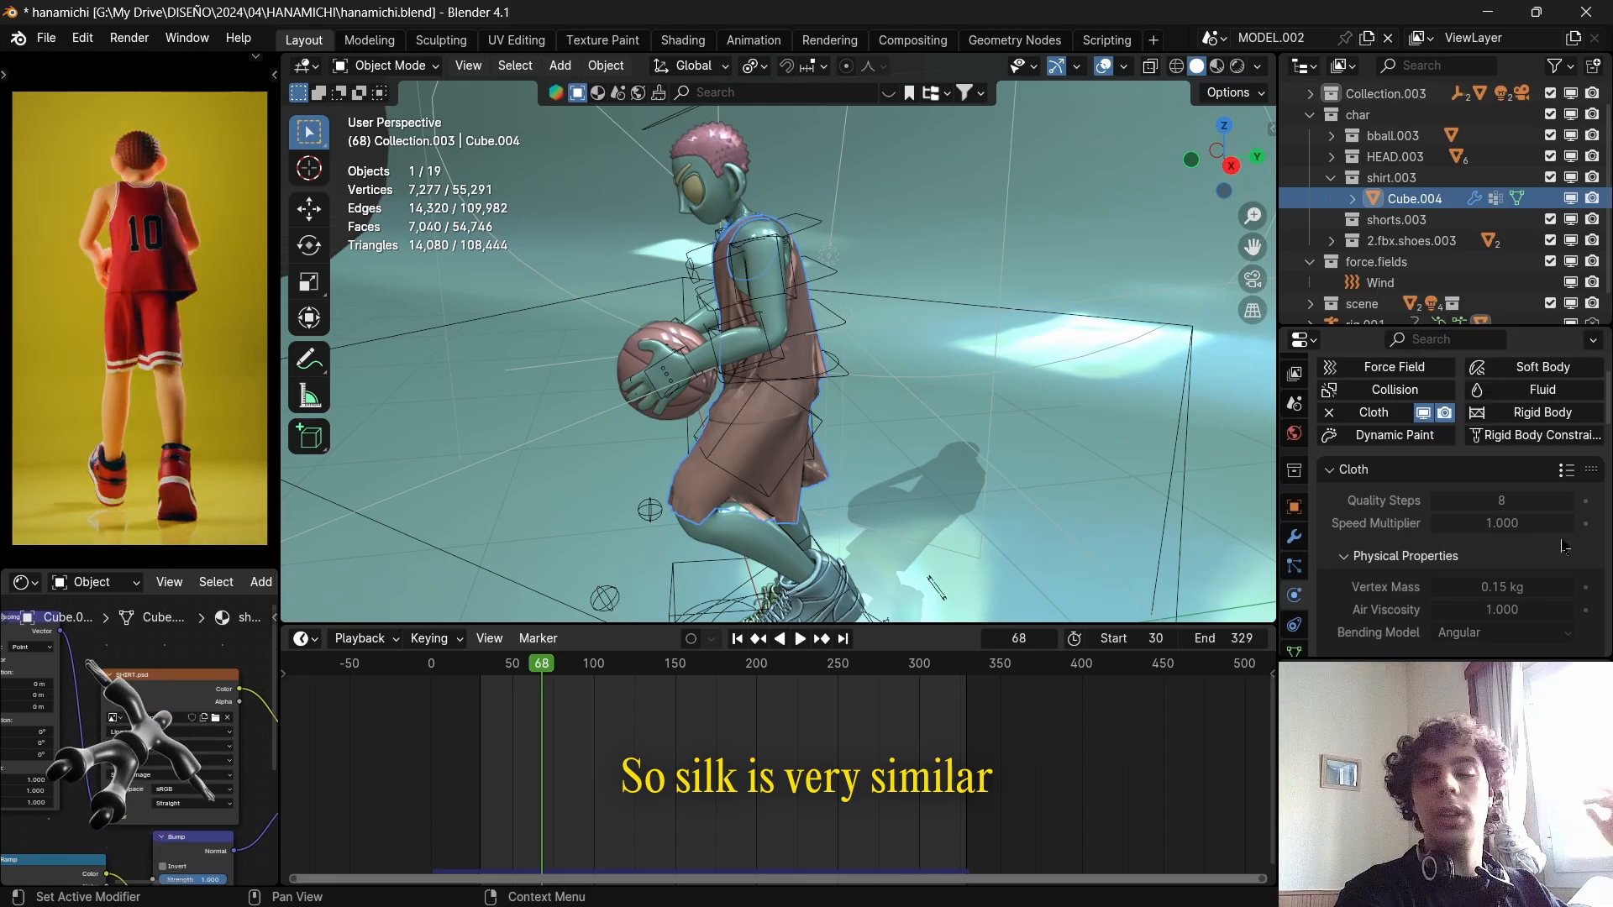
Review the cloth's physical properties, collapse the Cache section, and show the Collisions quality setting.
{"action": "scroll", "coordinate": [1447, 487], "scroll_direction": "down", "scroll_amount": 5}
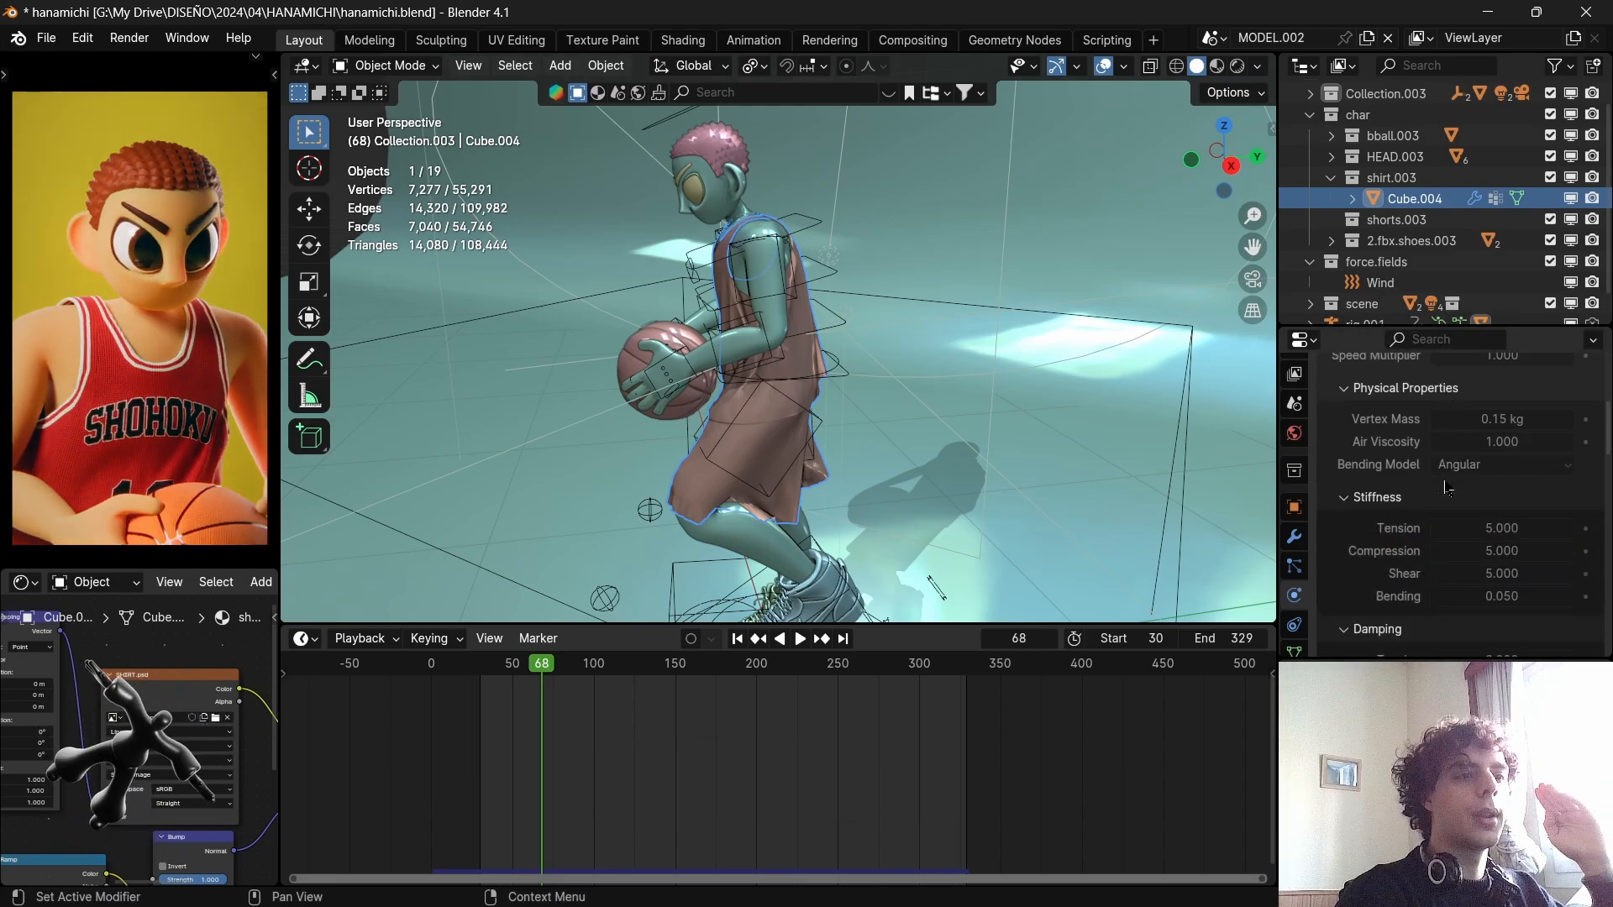
{"action": "scroll", "coordinate": [1447, 487], "scroll_direction": "up", "scroll_amount": 3}
{"action": "scroll", "coordinate": [1458, 496], "scroll_direction": "down", "scroll_amount": 10}
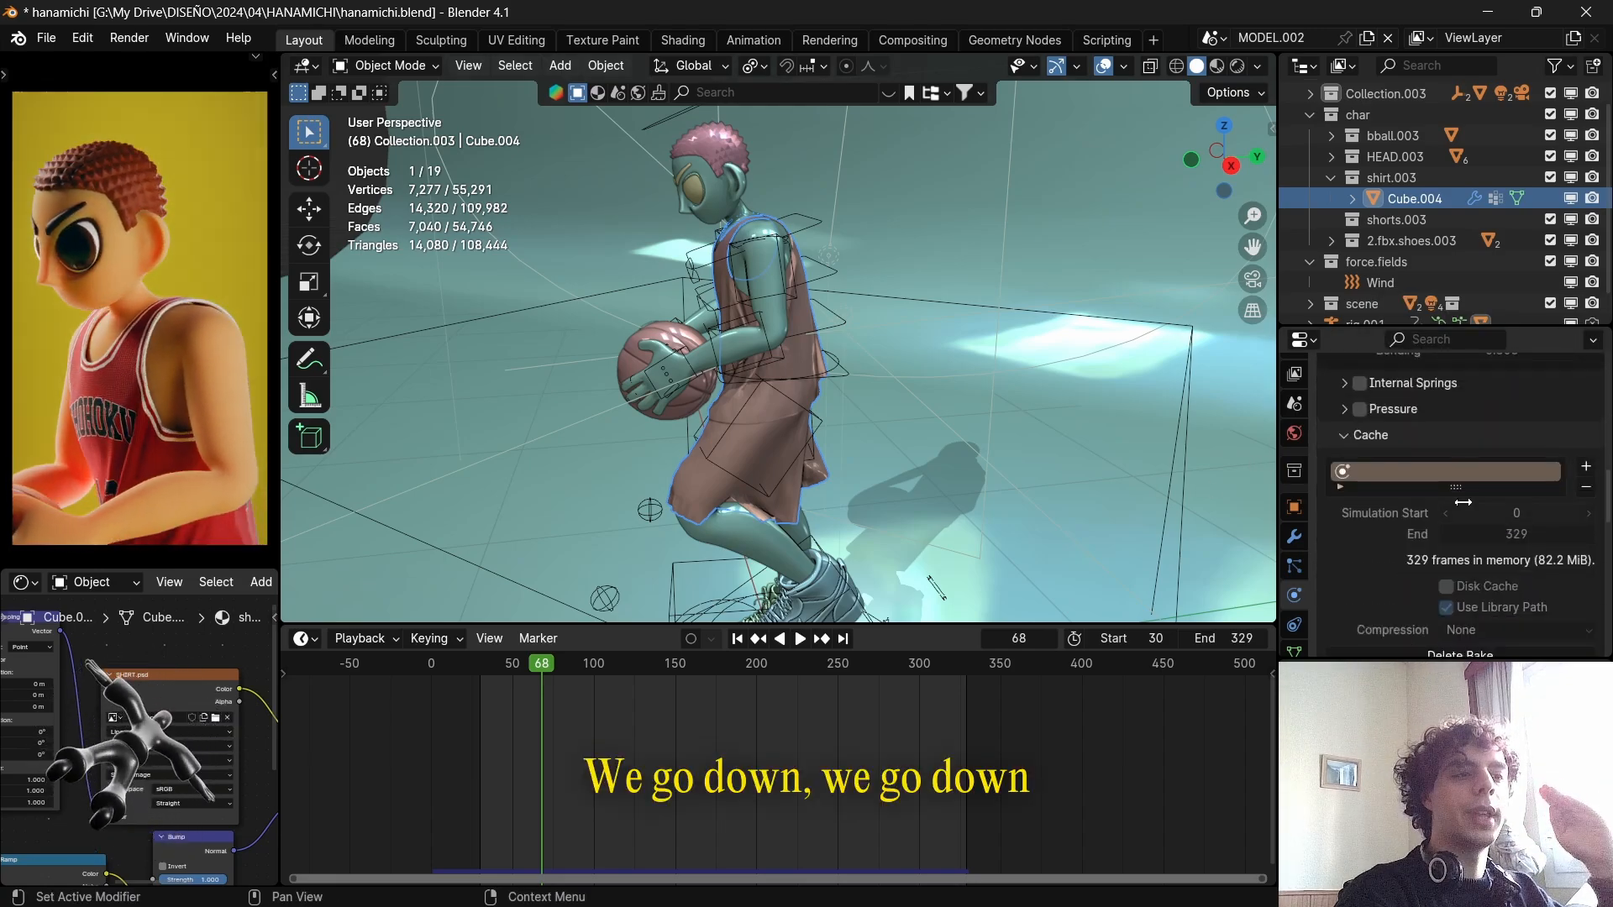
{"action": "left_click", "coordinate": [1418, 437]}
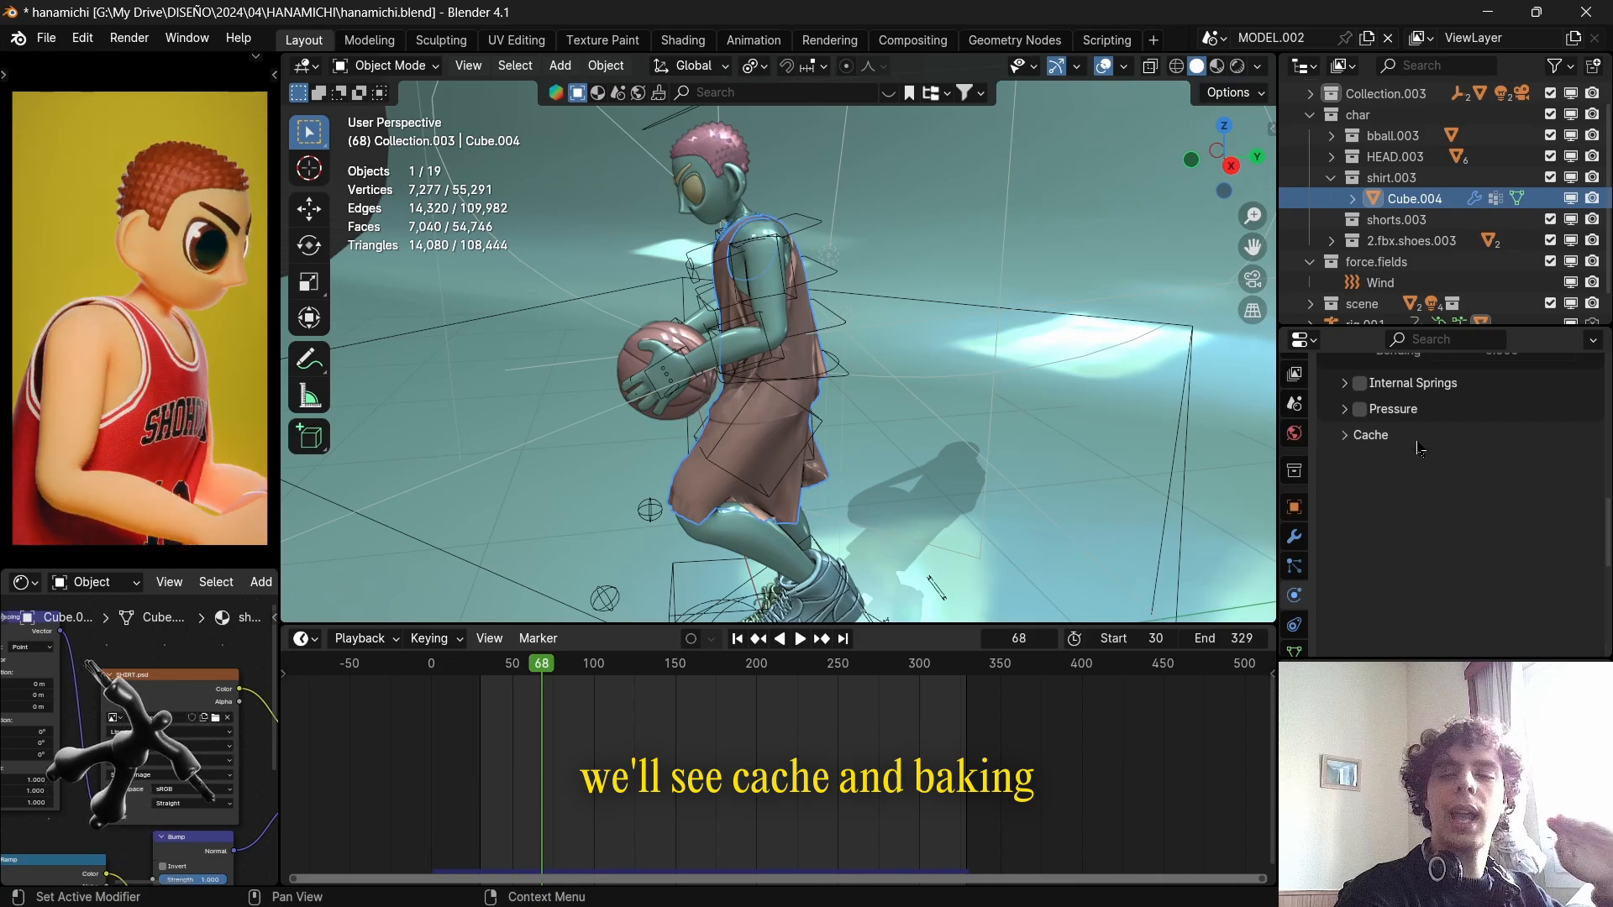
{"action": "scroll", "coordinate": [1420, 451], "scroll_direction": "down", "scroll_amount": 2}
{"action": "scroll", "coordinate": [1420, 454], "scroll_direction": "down", "scroll_amount": 5}
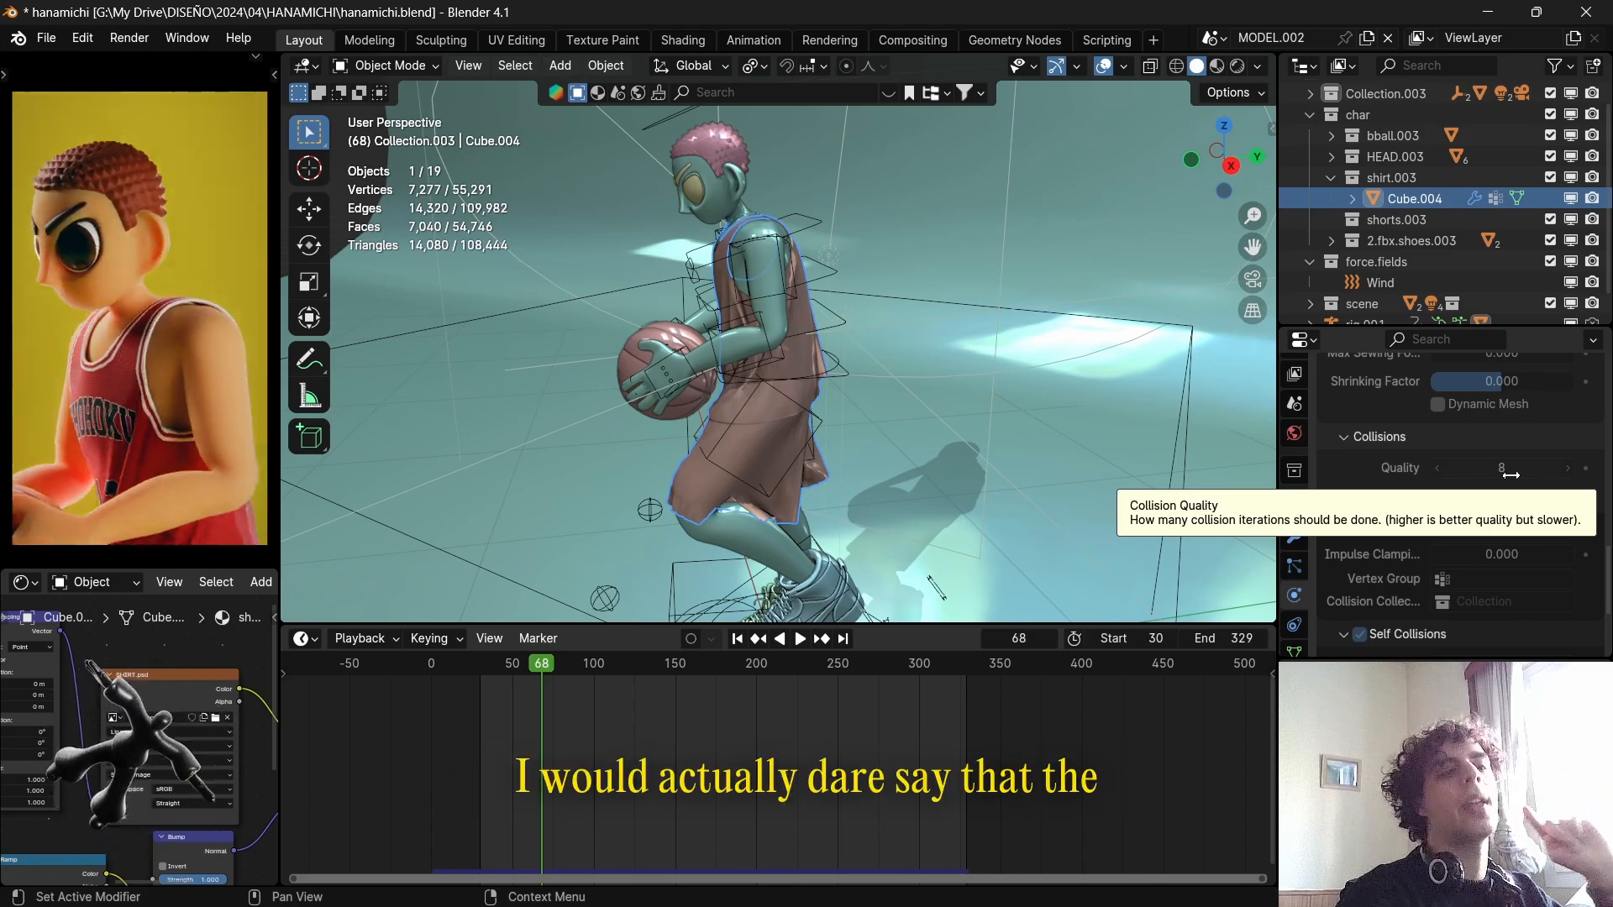
Compare the Cloth simulation's Quality Steps with the Collisions Quality, and check the Object Collisions minimum distance.
{"action": "scroll", "coordinate": [1510, 475], "scroll_direction": "up", "scroll_amount": 12}
{"action": "scroll", "coordinate": [1512, 481], "scroll_direction": "up", "scroll_amount": 1}
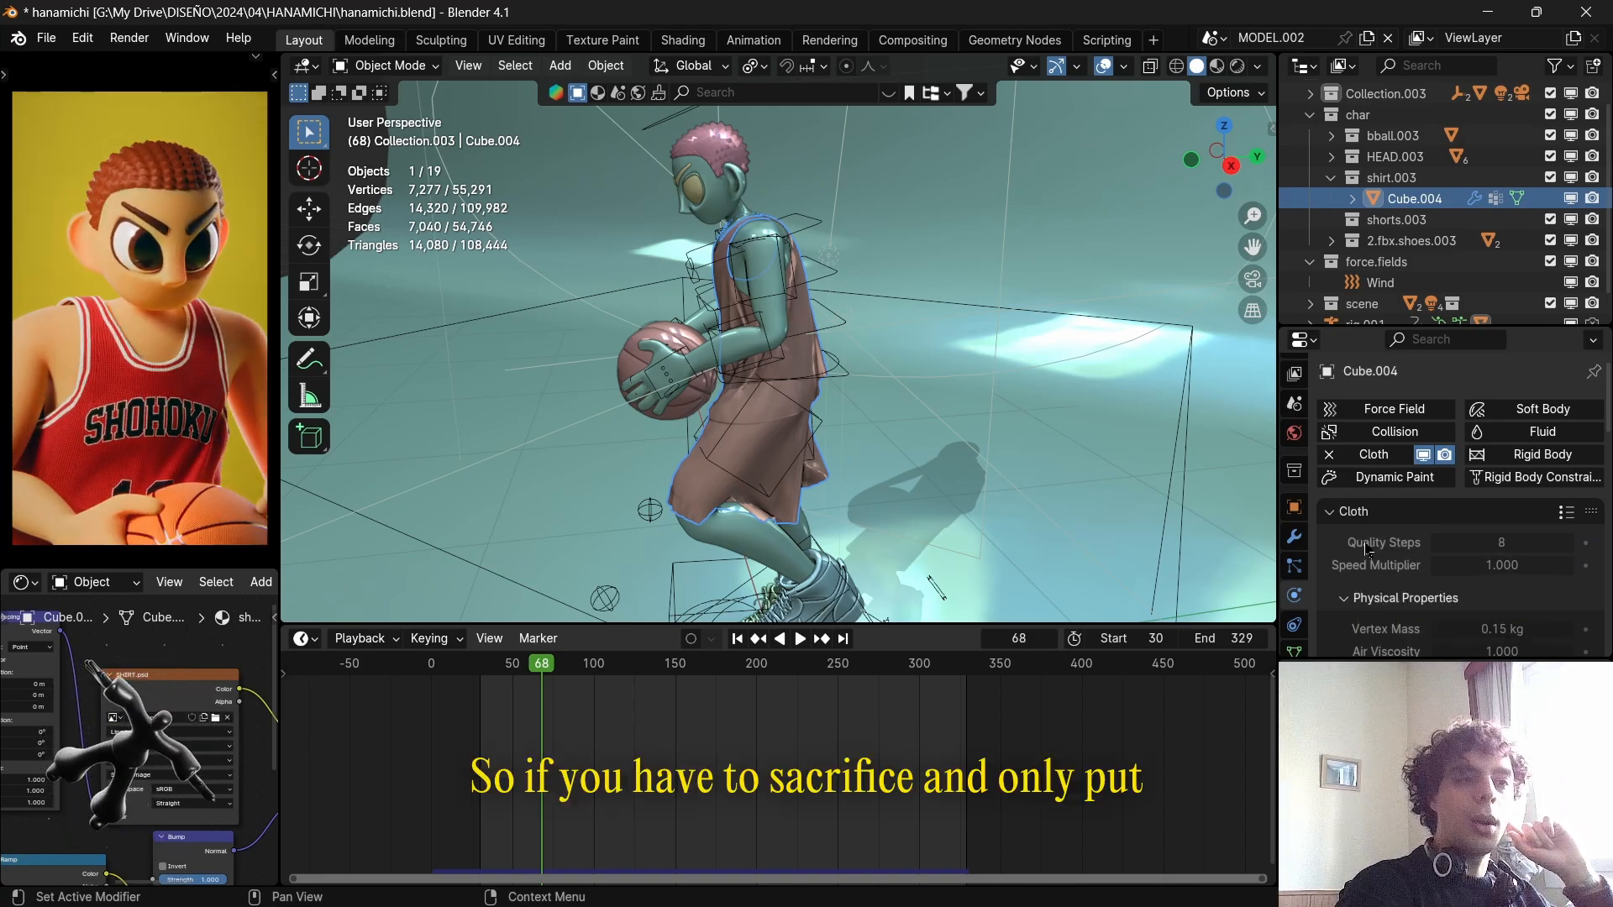
{"action": "scroll", "coordinate": [1366, 550], "scroll_direction": "down", "scroll_amount": 5}
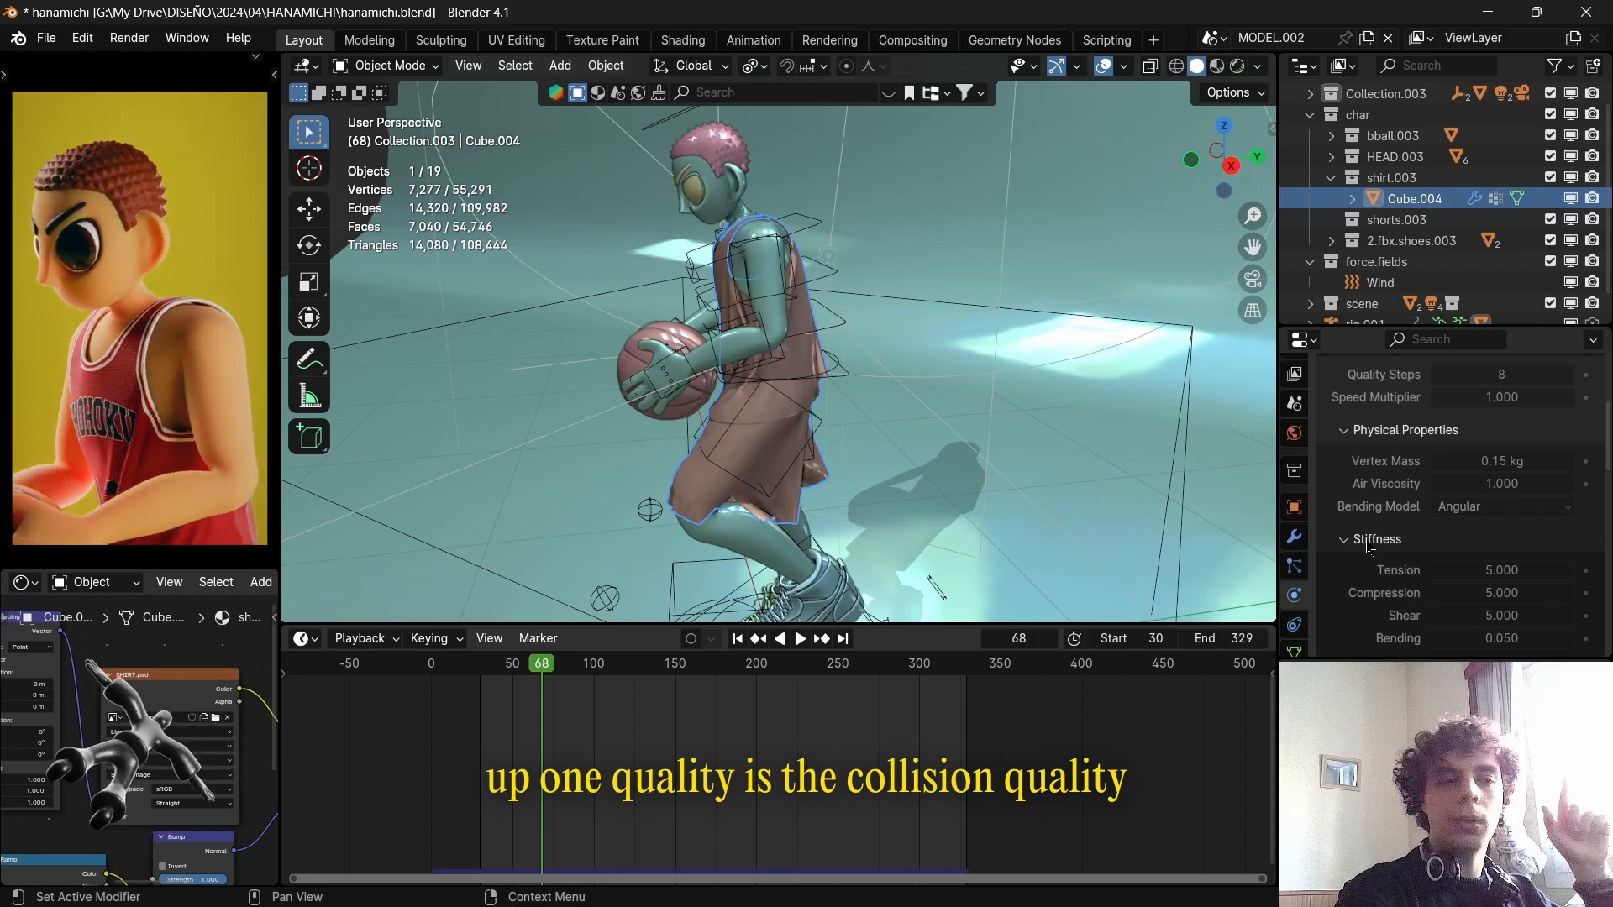
{"action": "scroll", "coordinate": [1367, 548], "scroll_direction": "down", "scroll_amount": 12}
{"action": "scroll", "coordinate": [1369, 548], "scroll_direction": "down", "scroll_amount": 4}
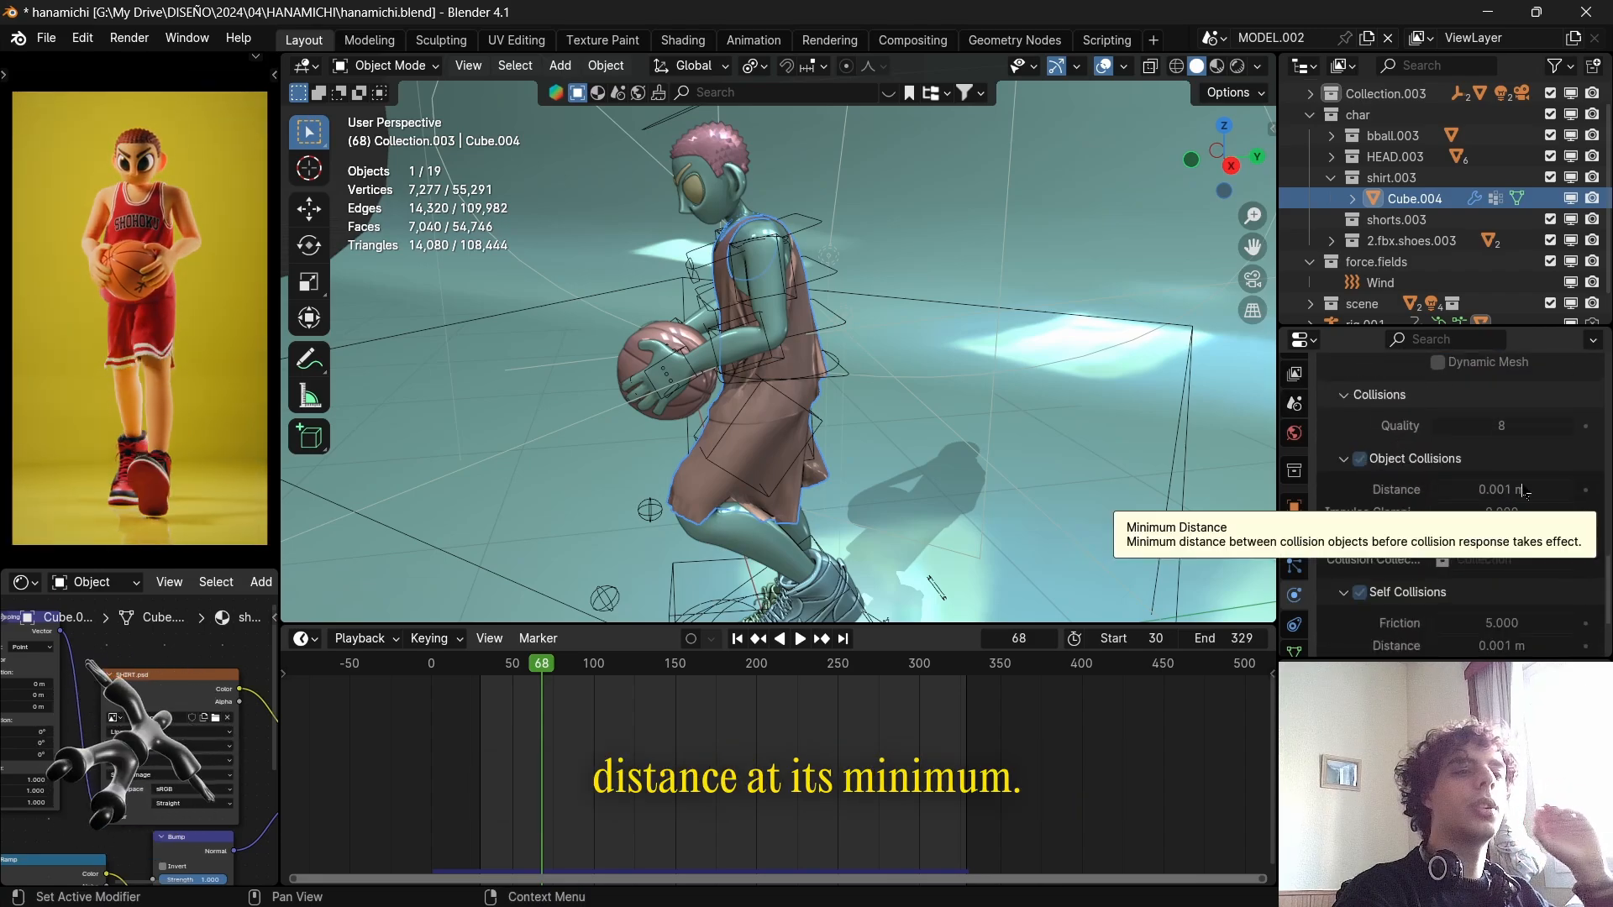
Examine the gap between the jersey and the shoulder up close, and review the Self Collisions settings.
{"action": "scroll", "coordinate": [788, 258], "scroll_direction": "up", "scroll_amount": 2}
{"action": "scroll", "coordinate": [788, 258], "scroll_direction": "up", "scroll_amount": 3}
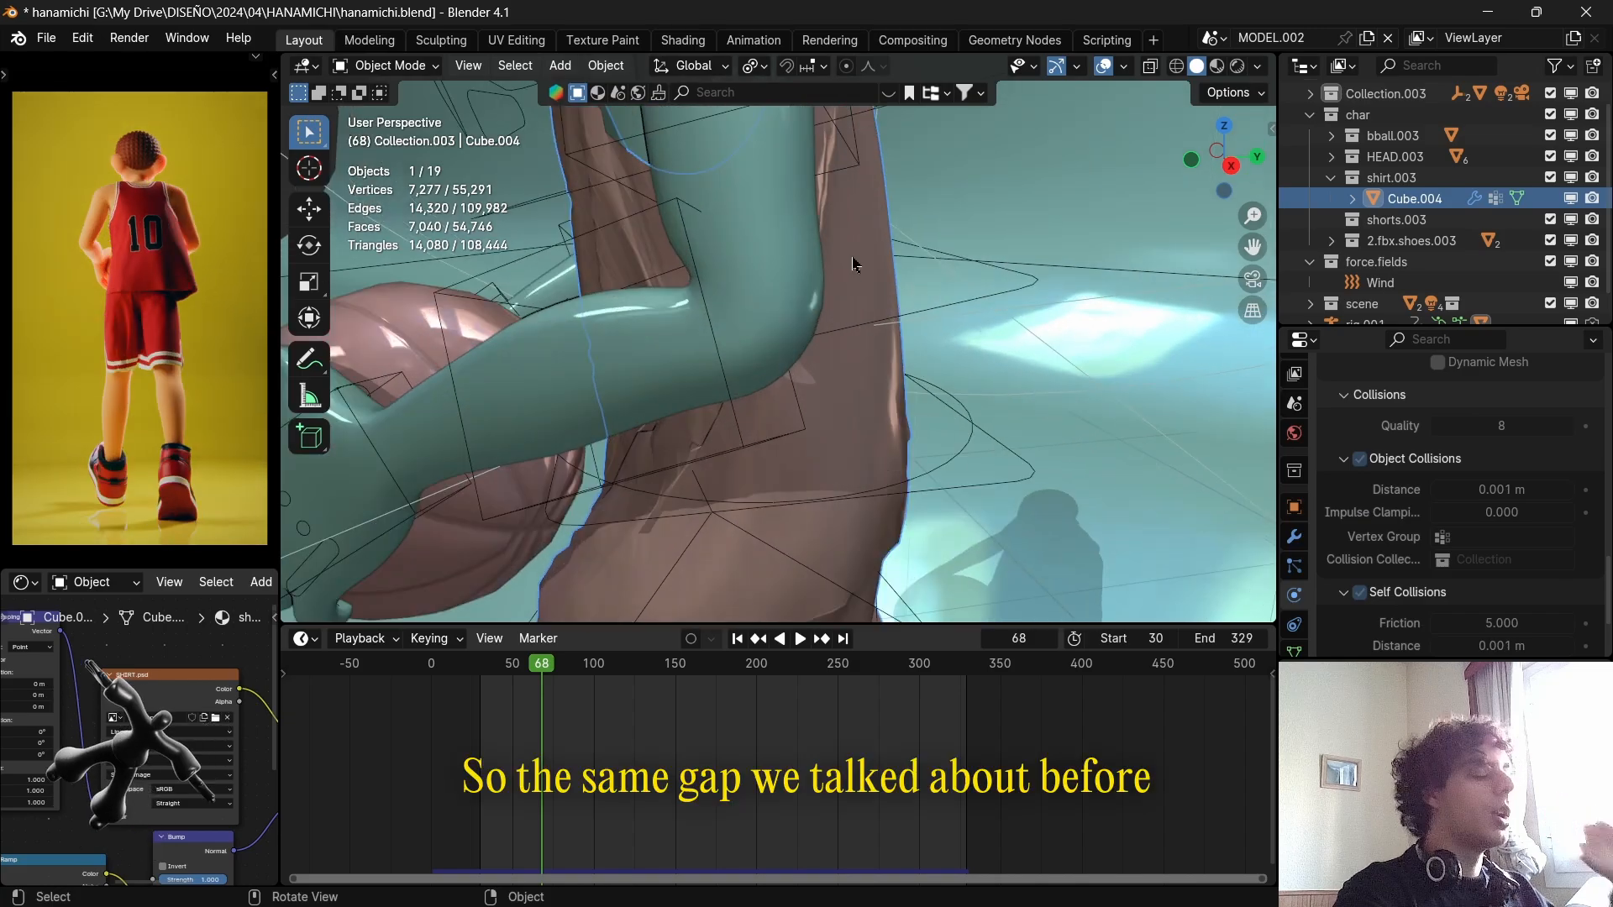
{"action": "middle_click_drag", "start_coordinate": [929, 252], "coordinate": [951, 542], "text": "shift"}
{"action": "middle_click_drag", "start_coordinate": [891, 447], "coordinate": [864, 409]}
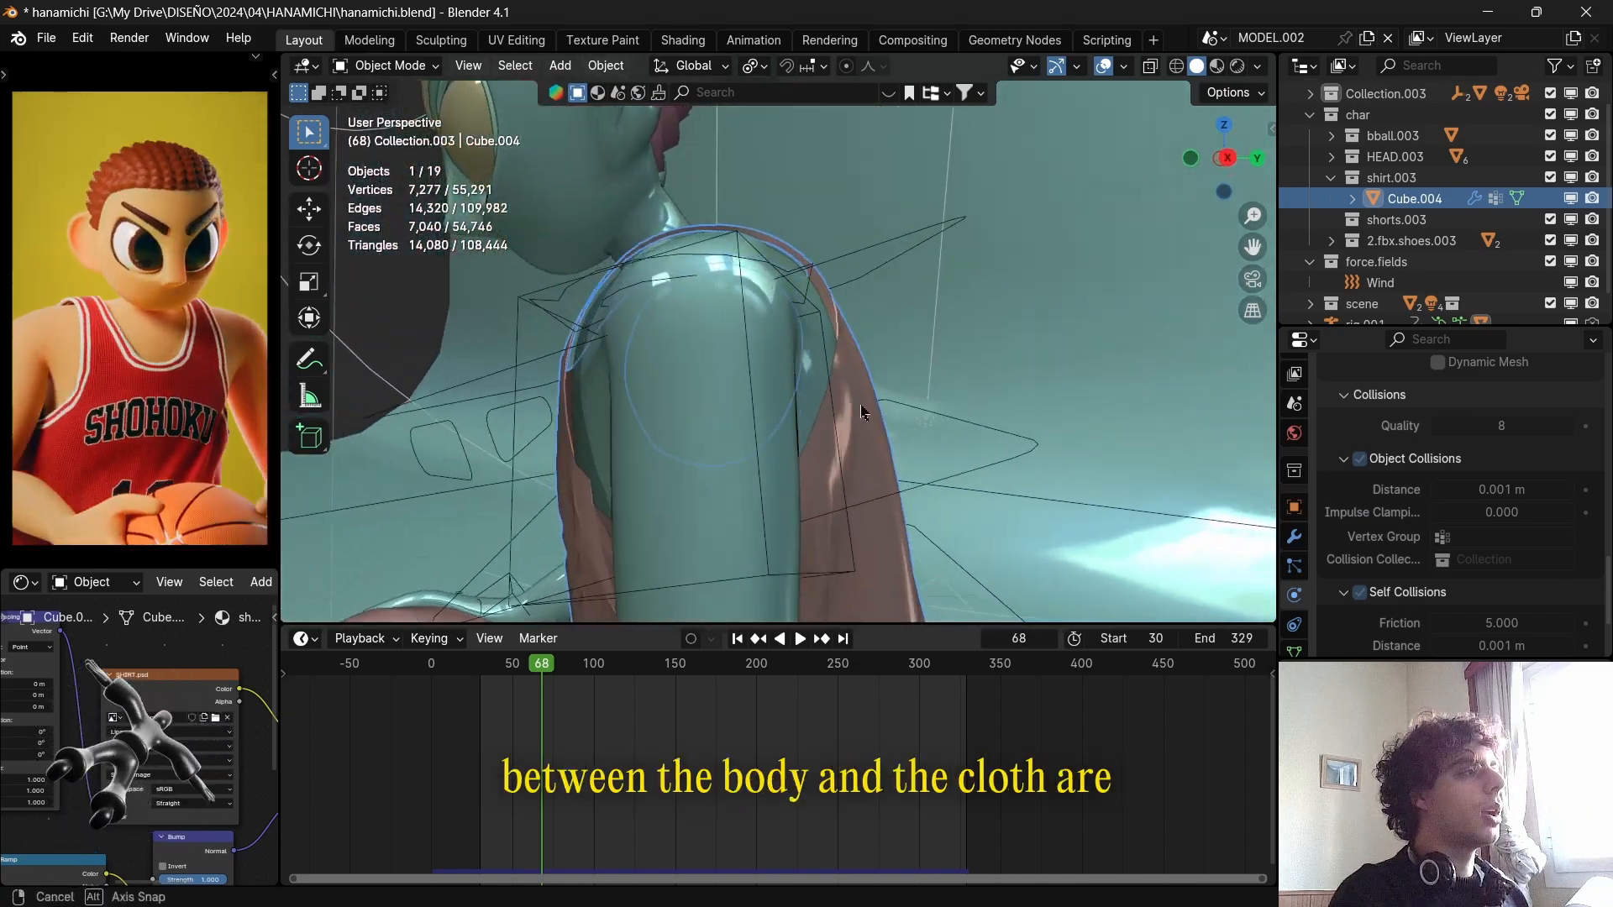
{"action": "scroll", "coordinate": [871, 353], "scroll_direction": "up", "scroll_amount": 3}
{"action": "middle_click_drag", "start_coordinate": [874, 345], "coordinate": [872, 419], "text": "shift"}
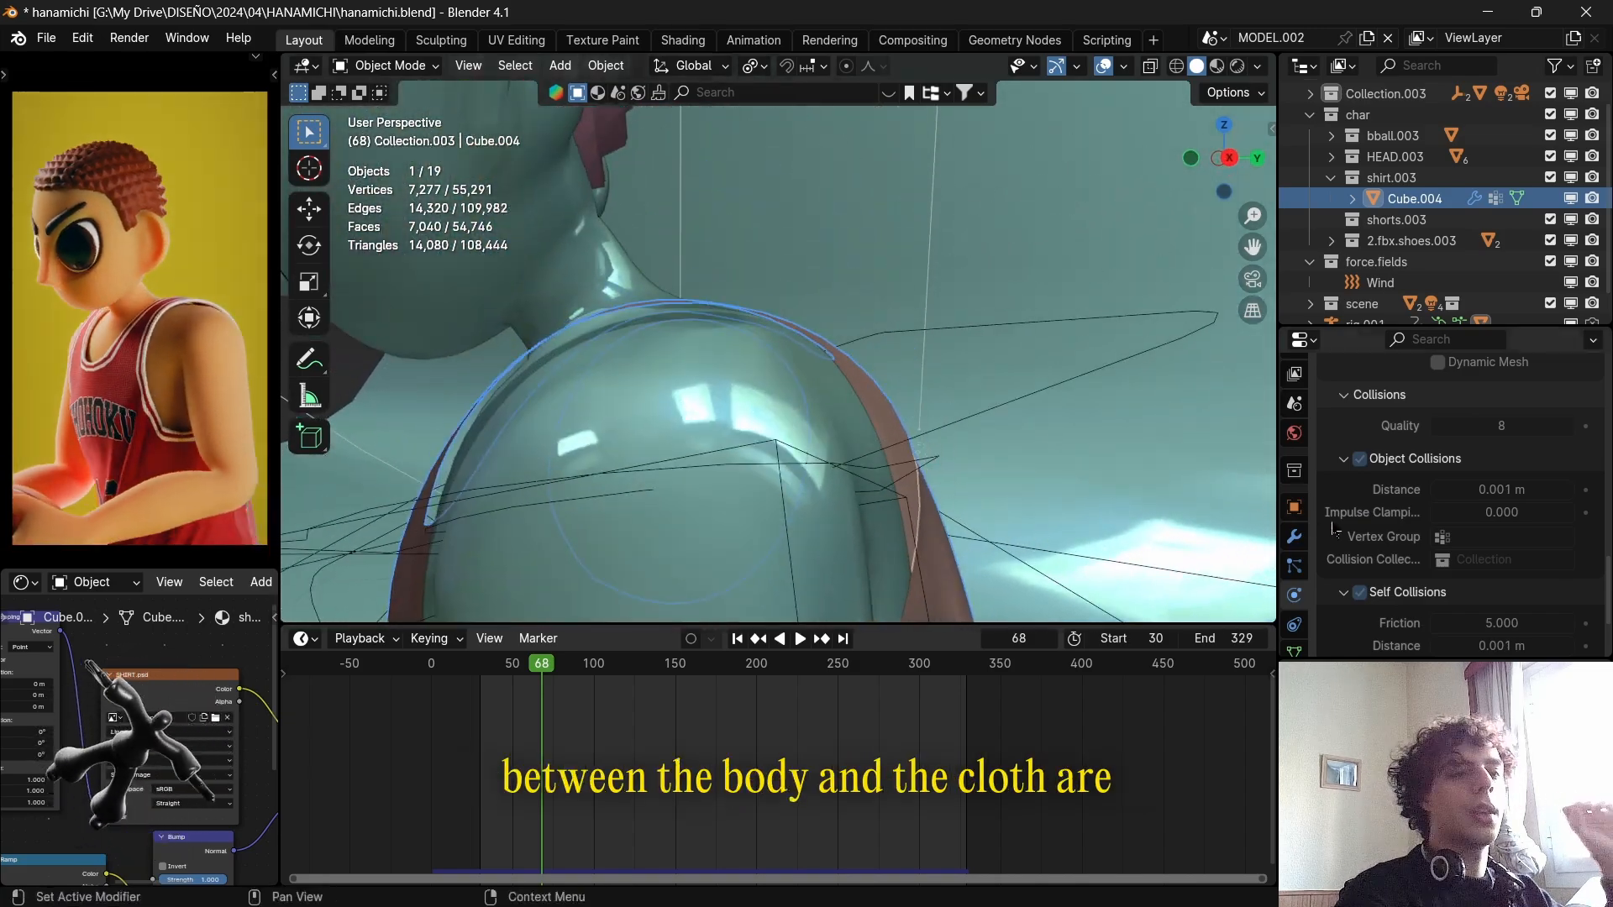
{"action": "scroll", "coordinate": [1458, 568], "scroll_direction": "down", "scroll_amount": 2}
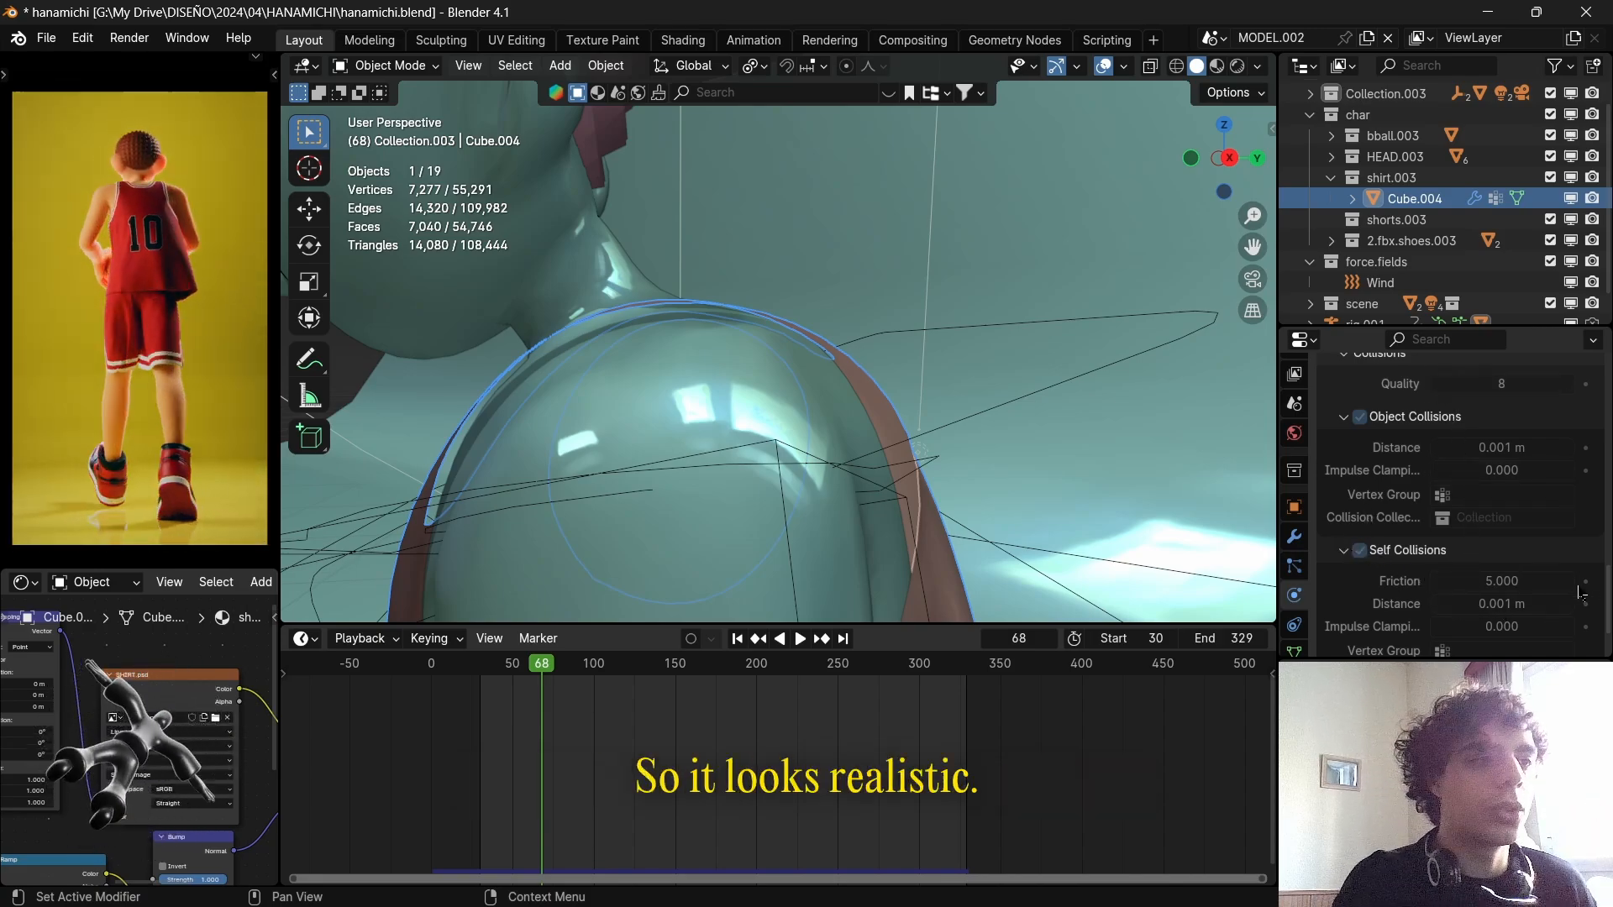
Show the Cloth Shape settings with the pin group, and switch the clothing mesh to Weight Paint mode from a front view.
{"action": "scroll", "coordinate": [1563, 588], "scroll_direction": "up", "scroll_amount": 6}
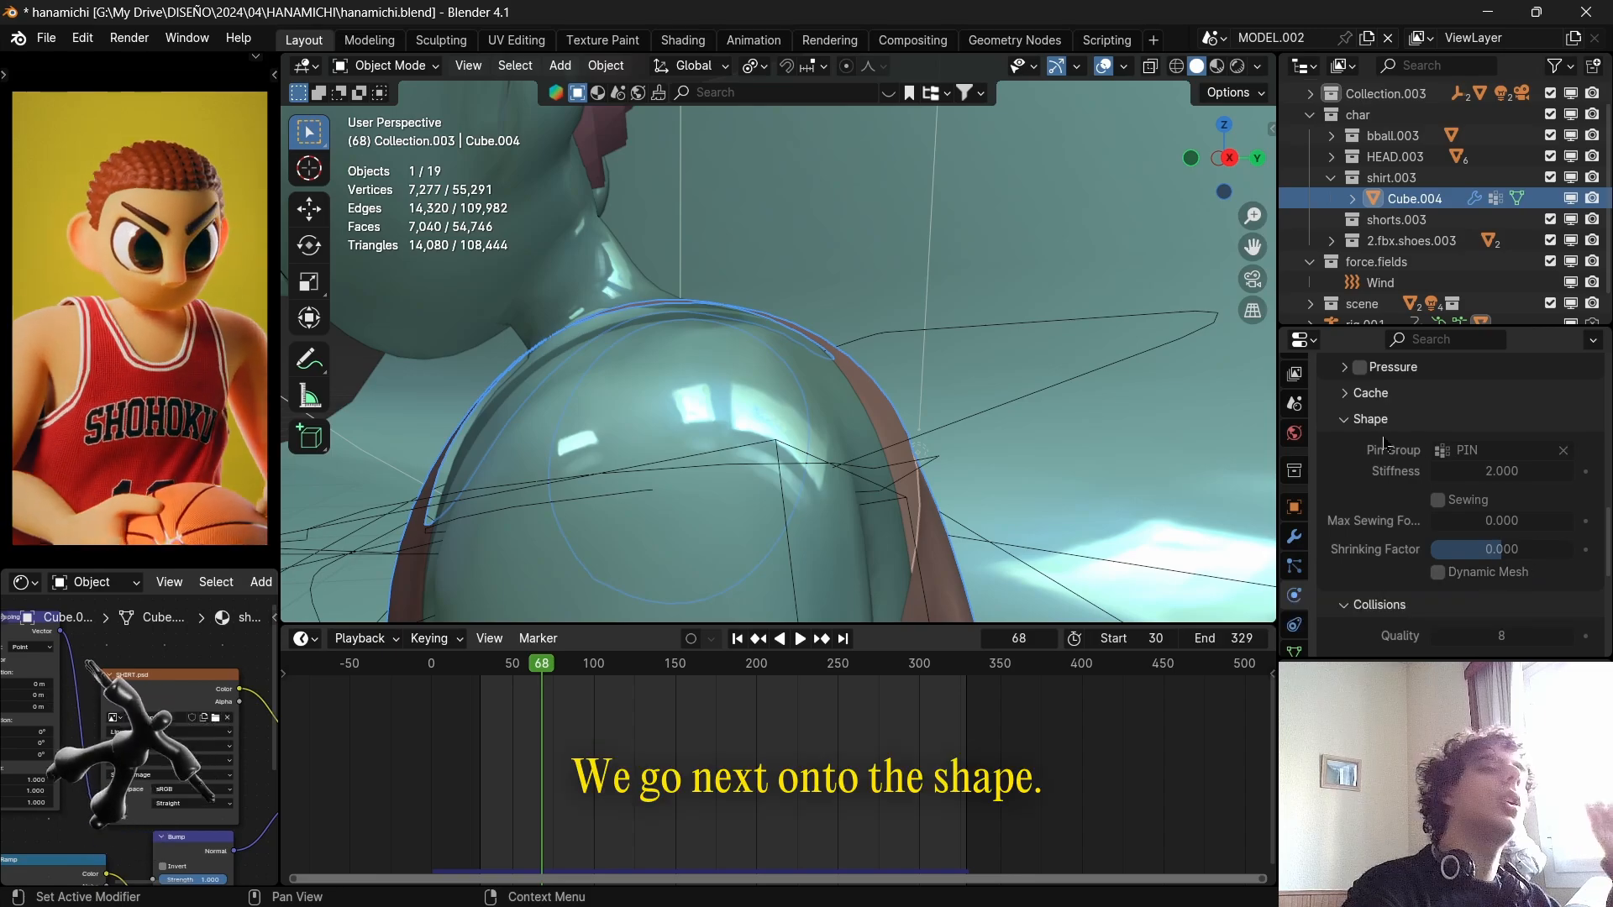
{"action": "scroll", "coordinate": [741, 353], "scroll_direction": "down", "scroll_amount": 4}
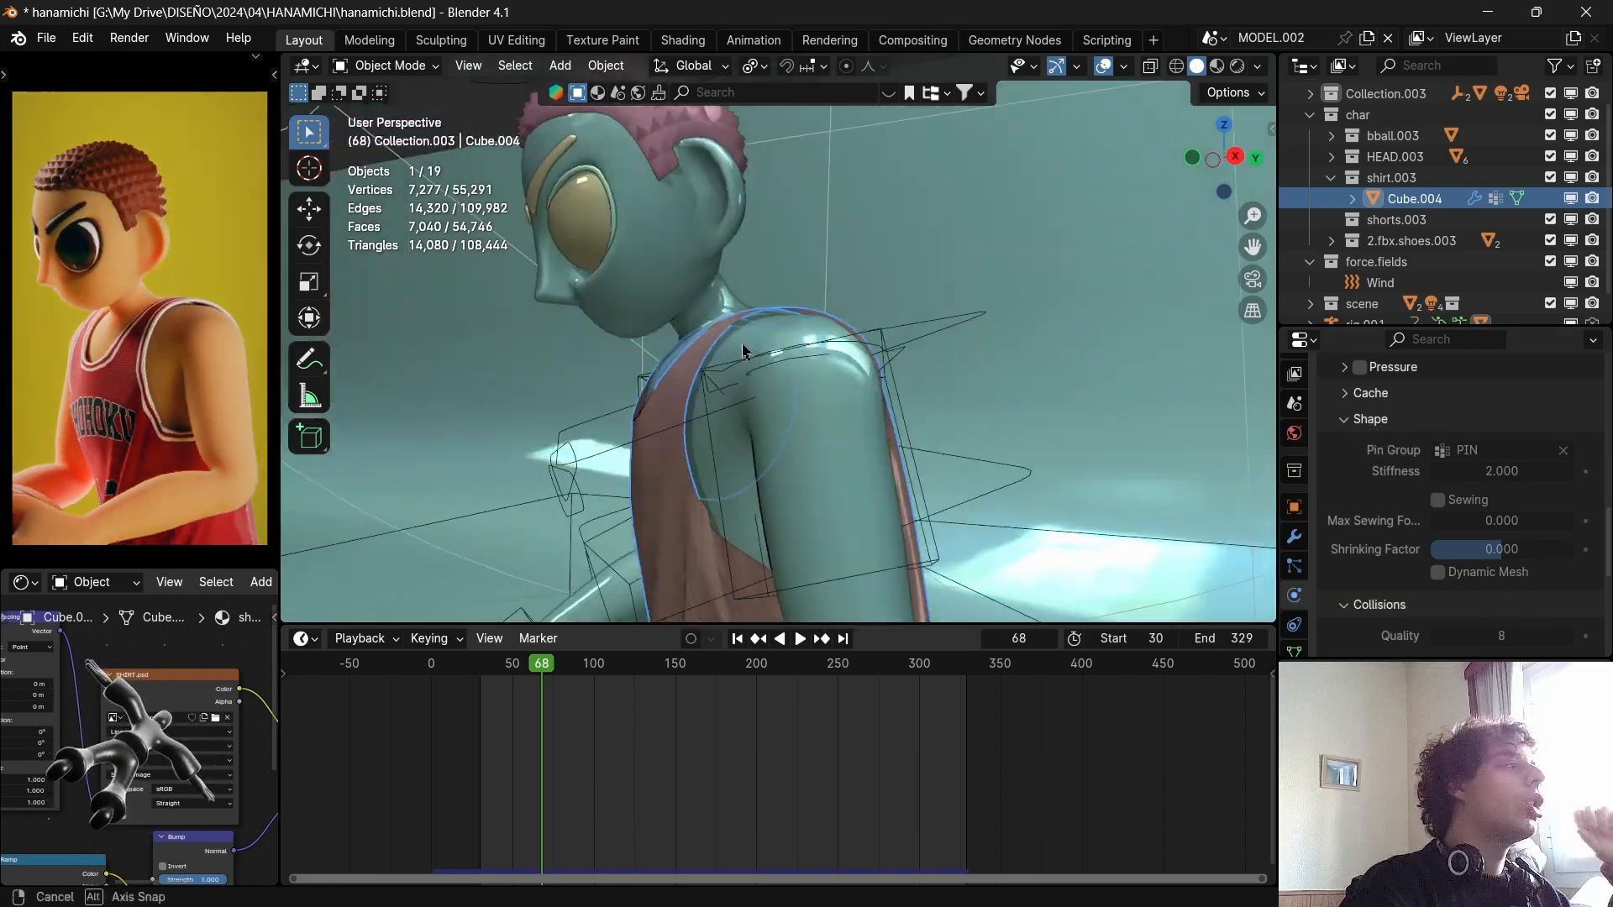
{"action": "middle_click_drag", "start_coordinate": [743, 353], "coordinate": [843, 365]}
{"action": "left_click", "coordinate": [406, 67]}
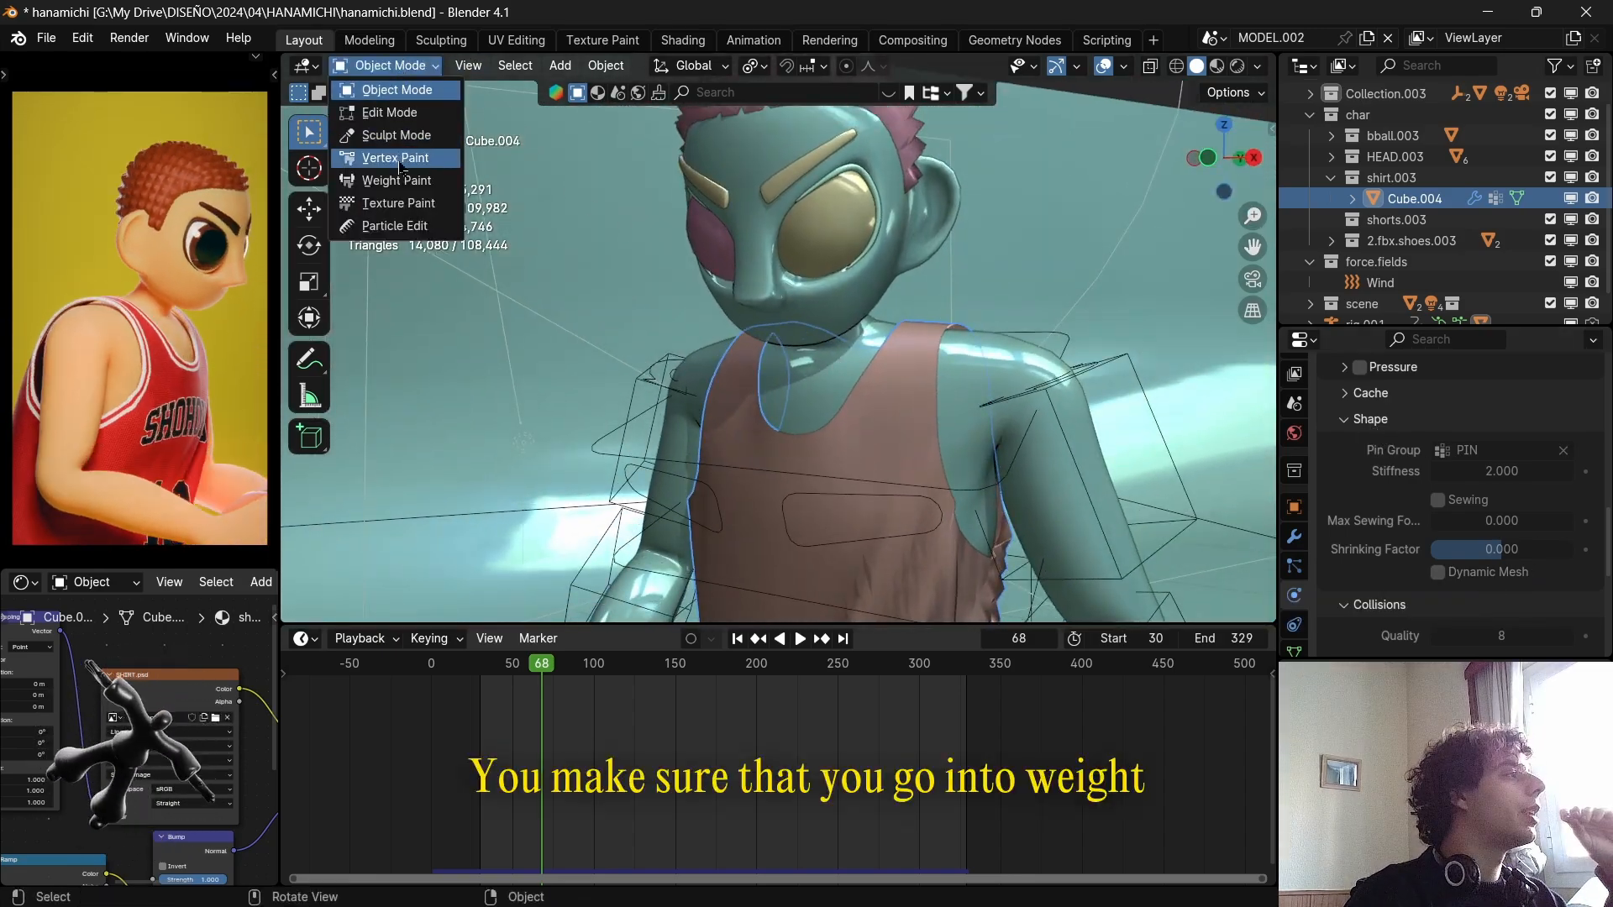
{"action": "left_click", "coordinate": [404, 182]}
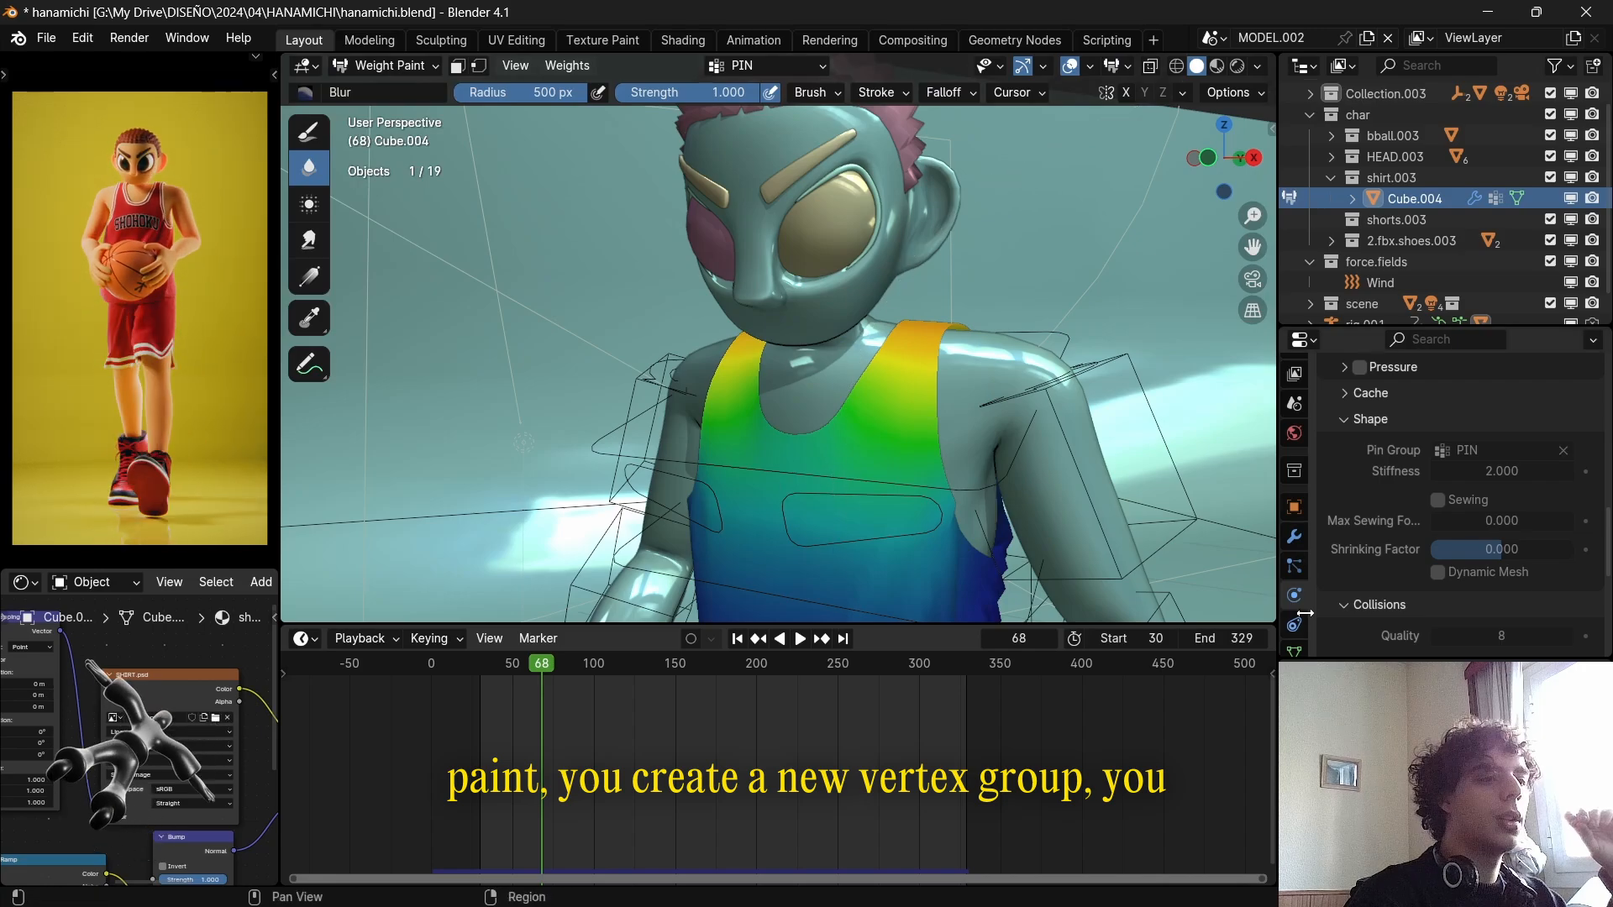
Show the clothing mesh's Vertex Groups list and look over the PIN group and the controls for adding a group.
{"action": "left_click", "coordinate": [1295, 651]}
{"action": "scroll", "coordinate": [1365, 572], "scroll_direction": "up", "scroll_amount": 5}
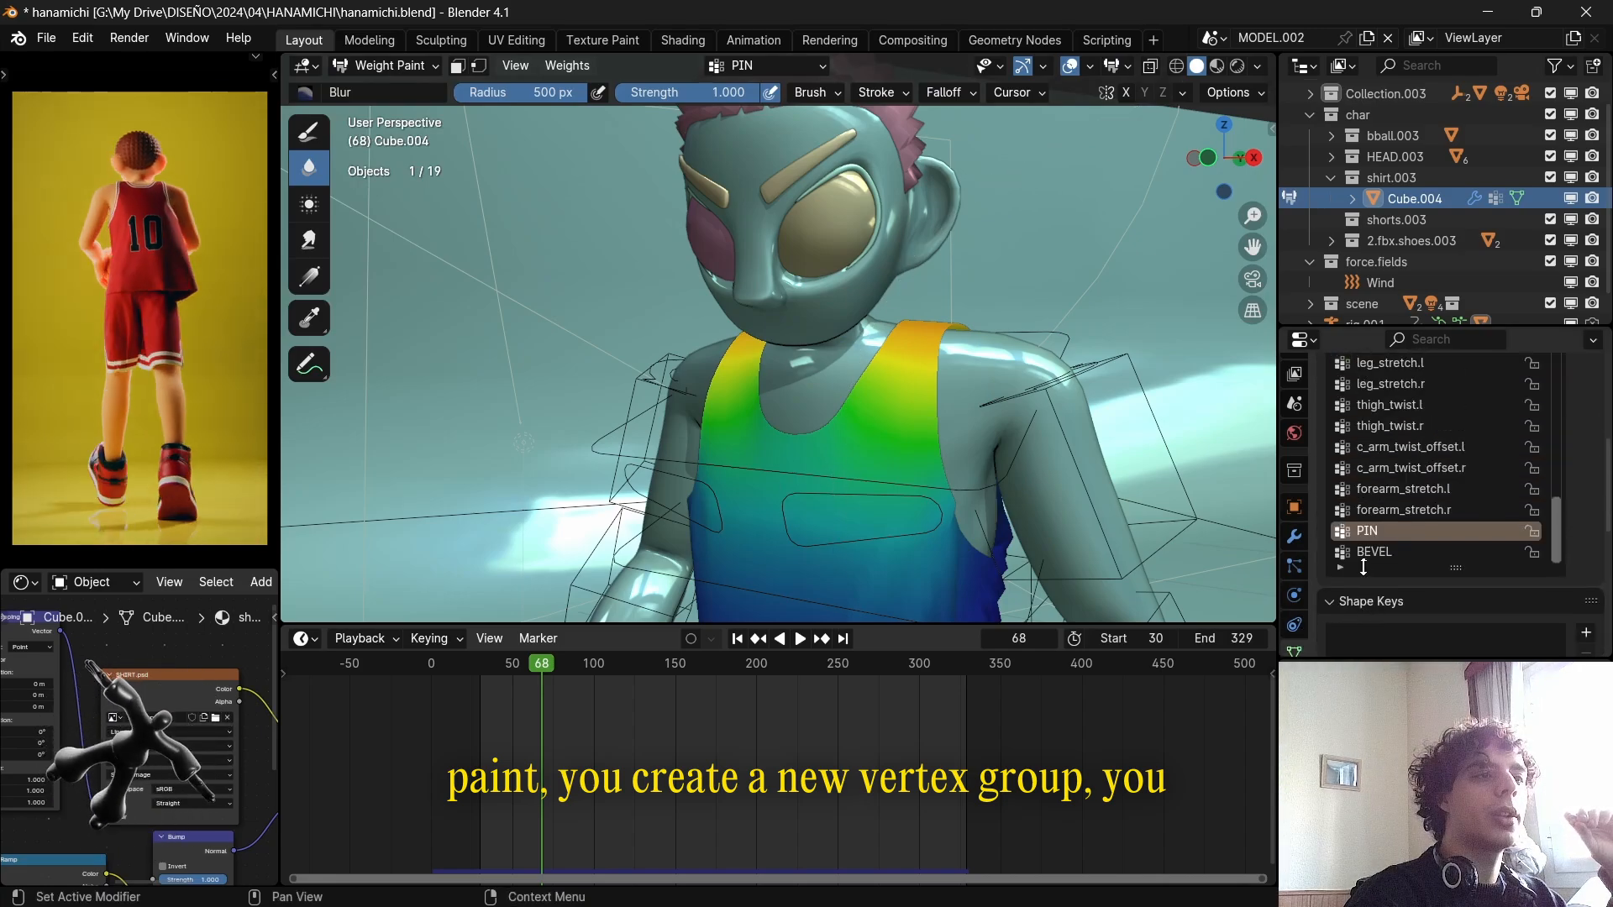
{"action": "scroll", "coordinate": [1419, 519], "scroll_direction": "up", "scroll_amount": 4}
{"action": "scroll", "coordinate": [1591, 440], "scroll_direction": "up", "scroll_amount": 3}
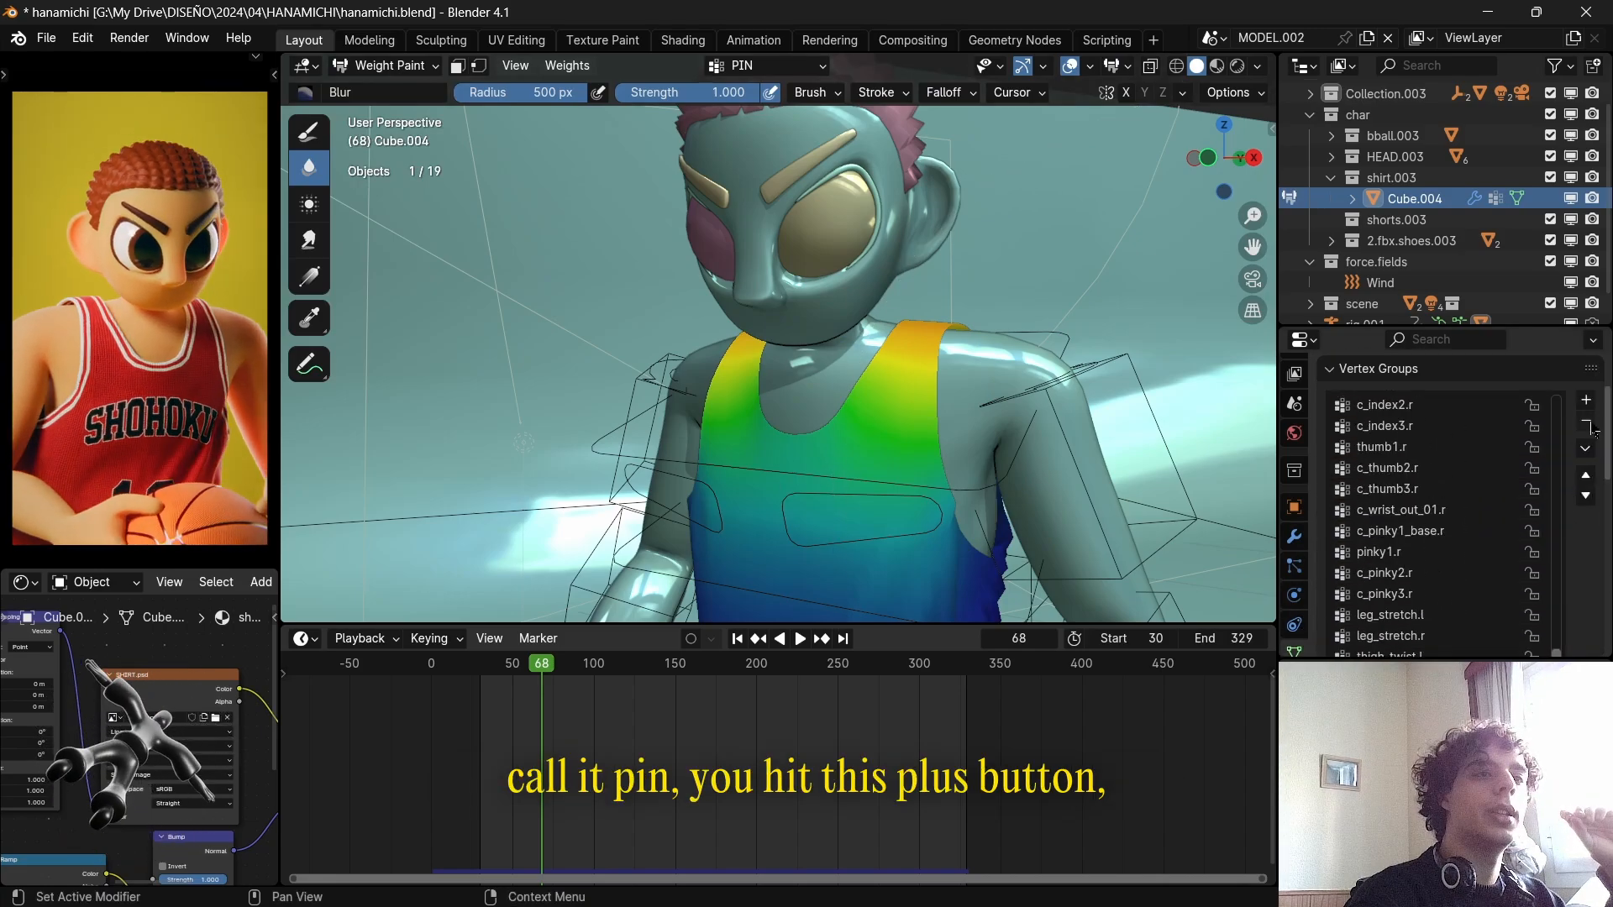
{"action": "scroll", "coordinate": [1002, 397], "scroll_direction": "down", "scroll_amount": 6}
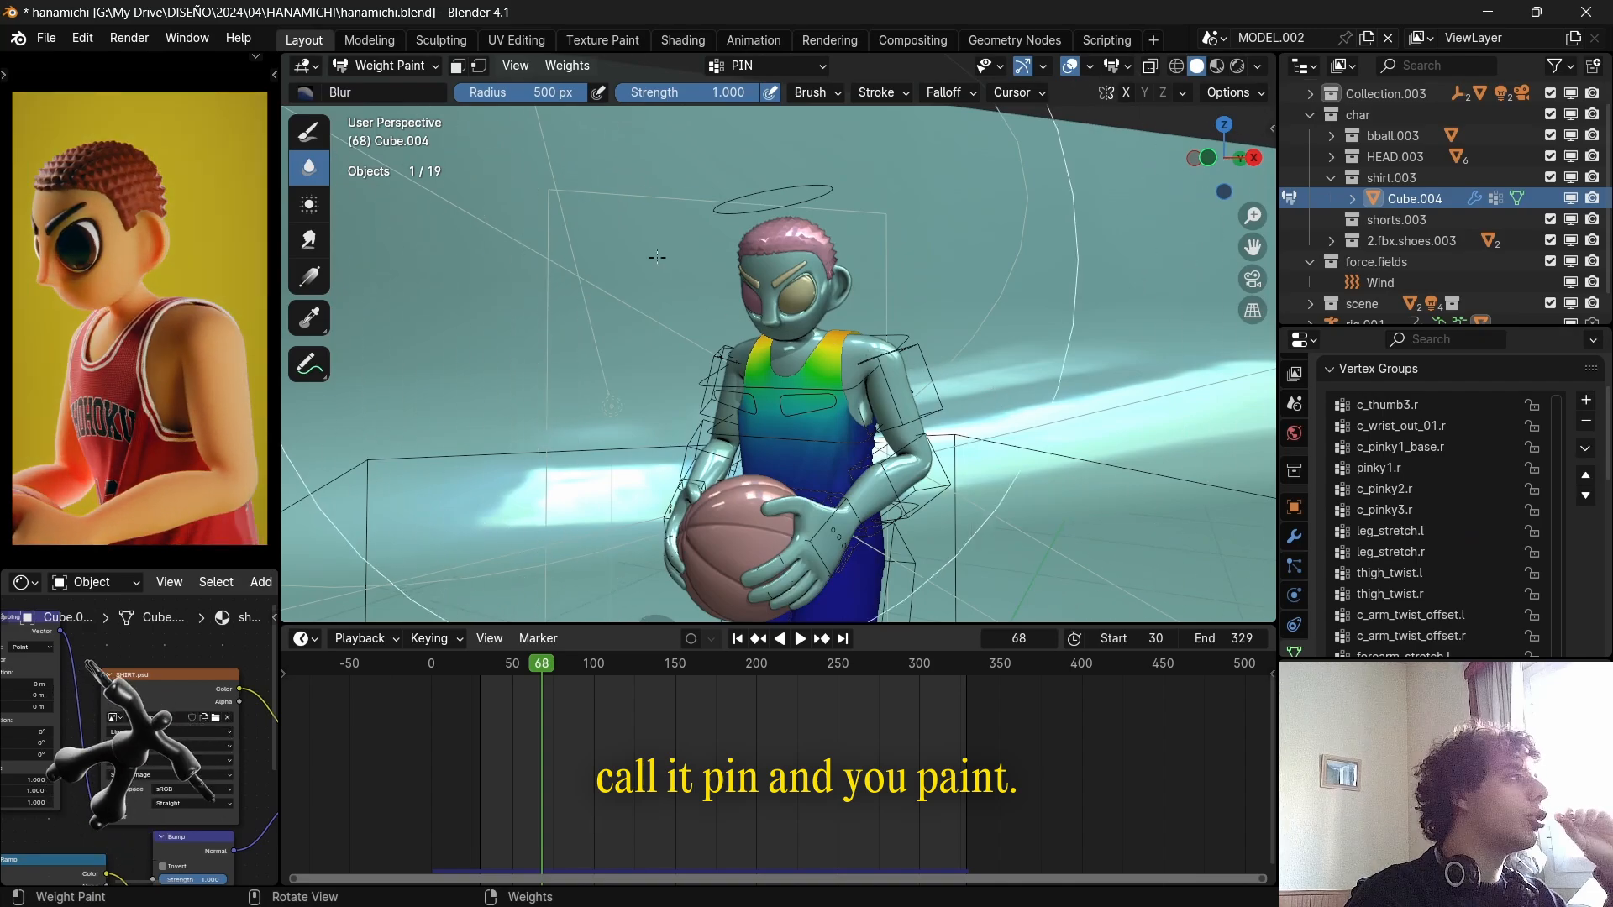
Select the Draw brush for weight painting and view the pin weights on the jersey's shoulder straps.
{"action": "middle_click_drag", "start_coordinate": [1002, 398], "coordinate": [1042, 432]}
{"action": "left_click", "coordinate": [311, 130]}
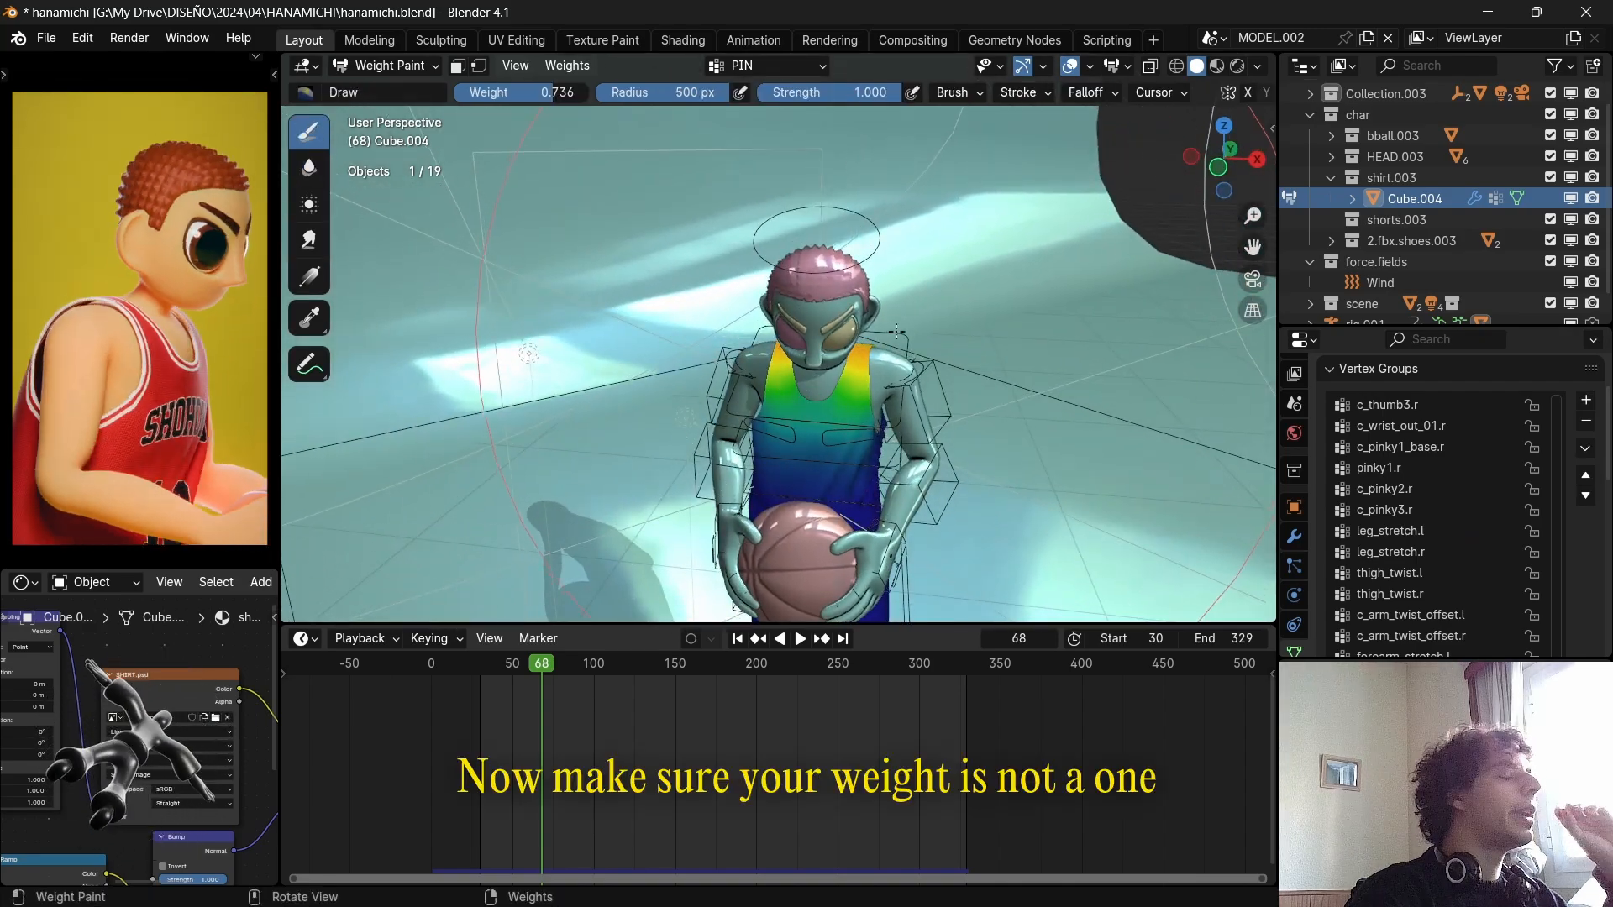
{"action": "middle_click_drag", "start_coordinate": [946, 357], "coordinate": [877, 338]}
{"action": "scroll", "coordinate": [877, 339], "scroll_direction": "up", "scroll_amount": 5}
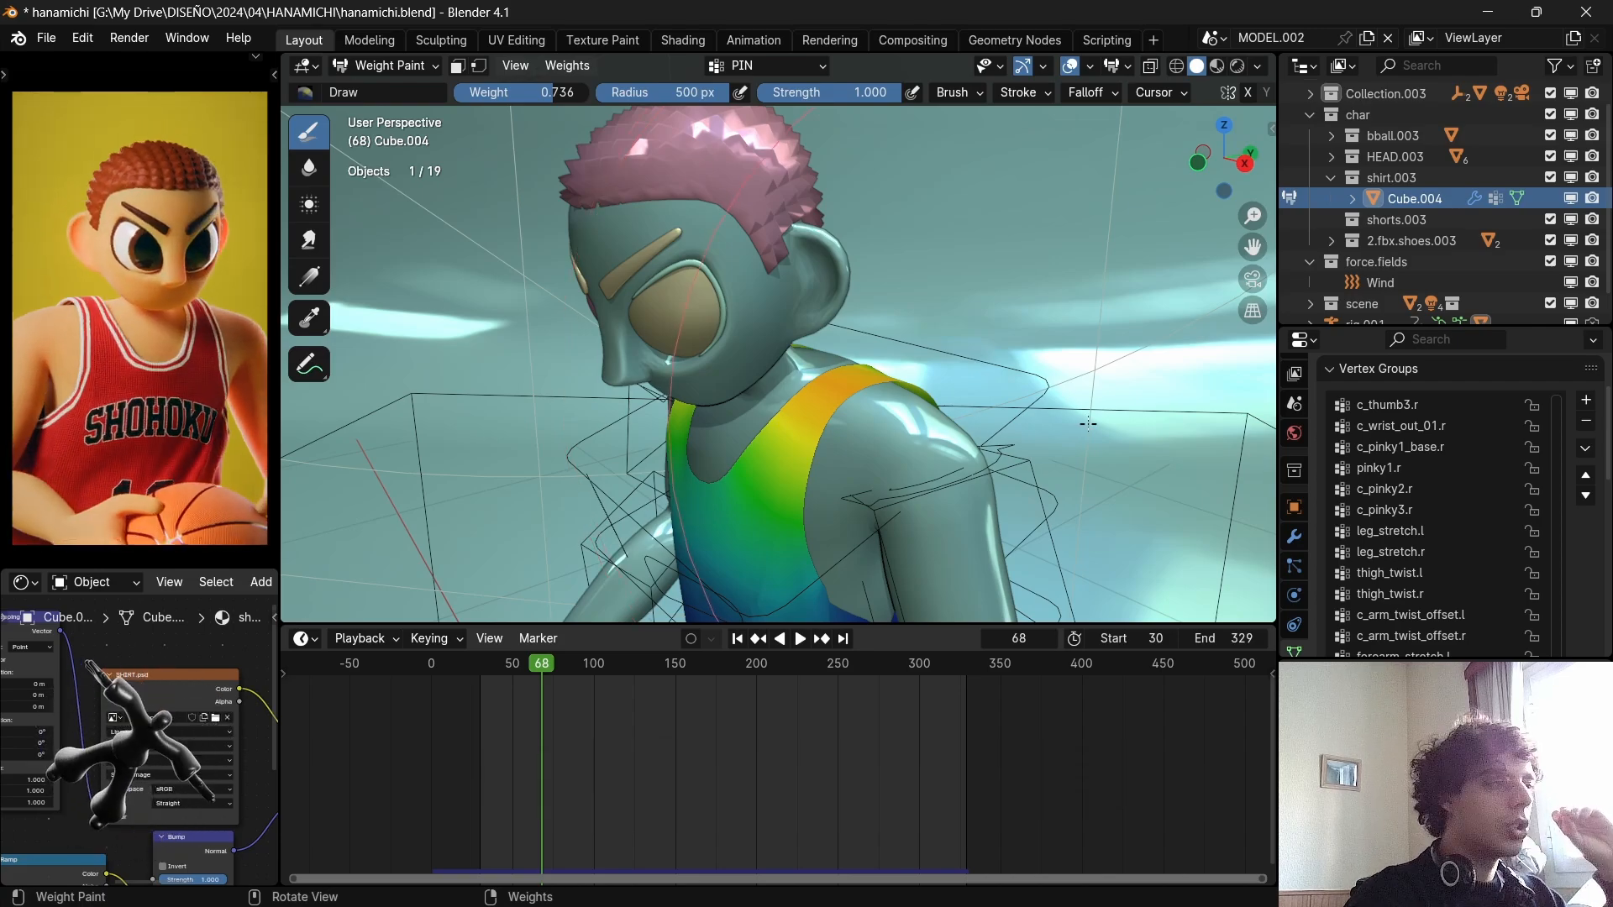
Examine the pin weights painted along the top of the shorts from close up.
{"action": "middle_click_drag", "start_coordinate": [1088, 423], "coordinate": [810, 317]}
{"action": "scroll", "coordinate": [706, 355], "scroll_direction": "up", "scroll_amount": 7}
{"action": "scroll", "coordinate": [790, 386], "scroll_direction": "up", "scroll_amount": 5}
{"action": "scroll", "coordinate": [781, 370], "scroll_direction": "up", "scroll_amount": 3}
{"action": "scroll", "coordinate": [791, 308], "scroll_direction": "down", "scroll_amount": 3}
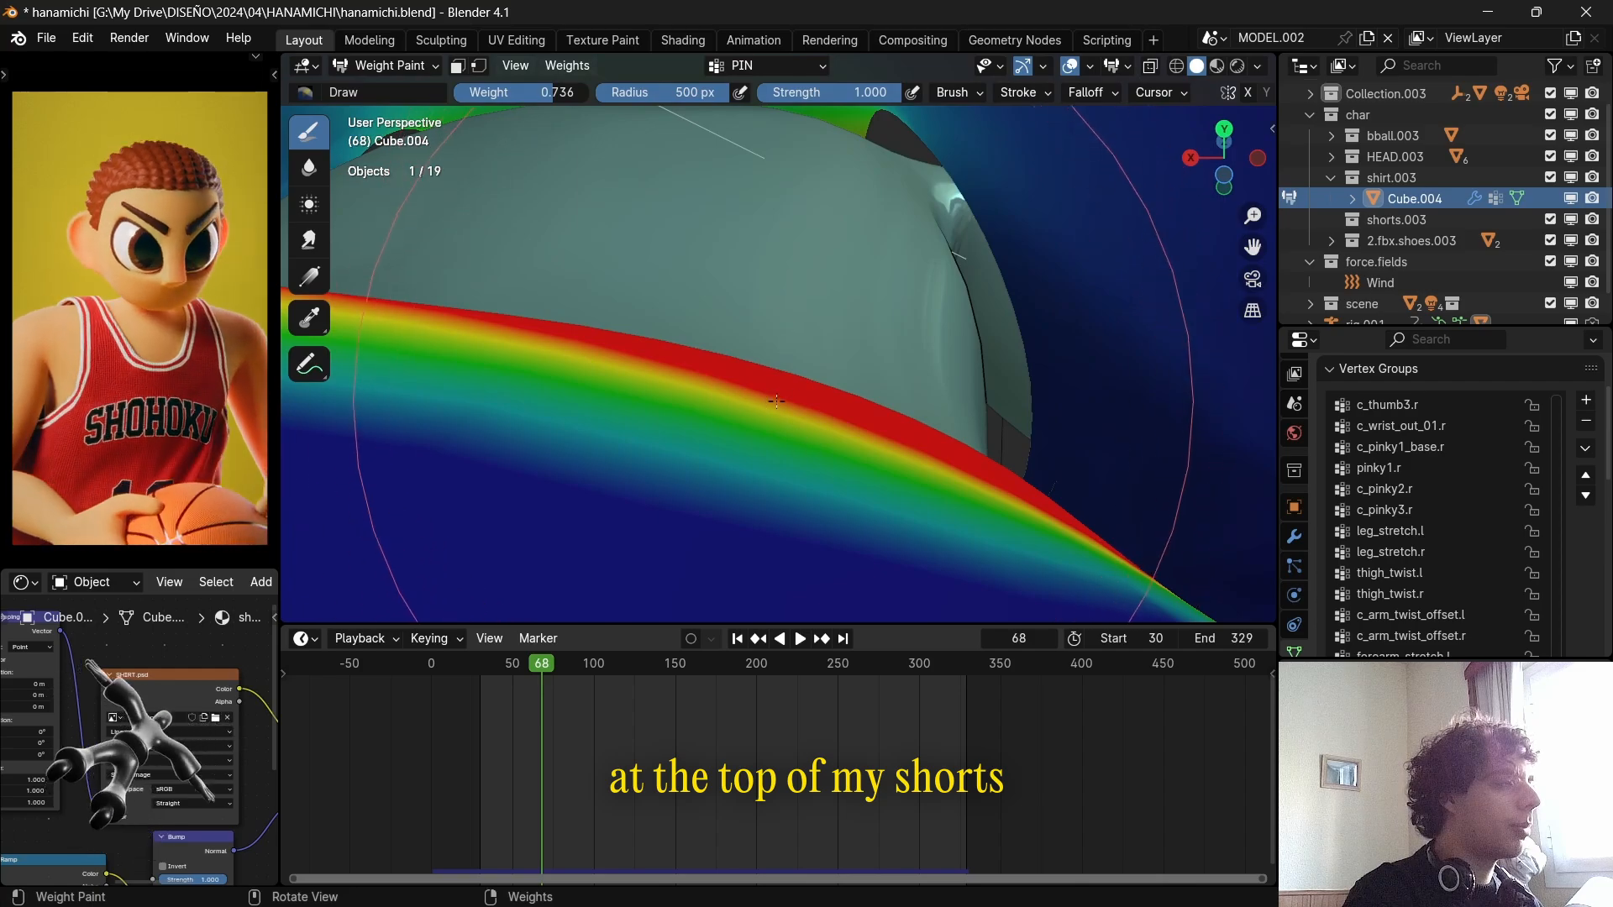
Switch to the Blur weight brush and view the whole weight-painted outfit from the front.
{"action": "scroll", "coordinate": [776, 401], "scroll_direction": "down", "scroll_amount": 8}
{"action": "middle_click_drag", "start_coordinate": [781, 370], "coordinate": [996, 418]}
{"action": "middle_click_drag", "start_coordinate": [622, 339], "coordinate": [767, 294]}
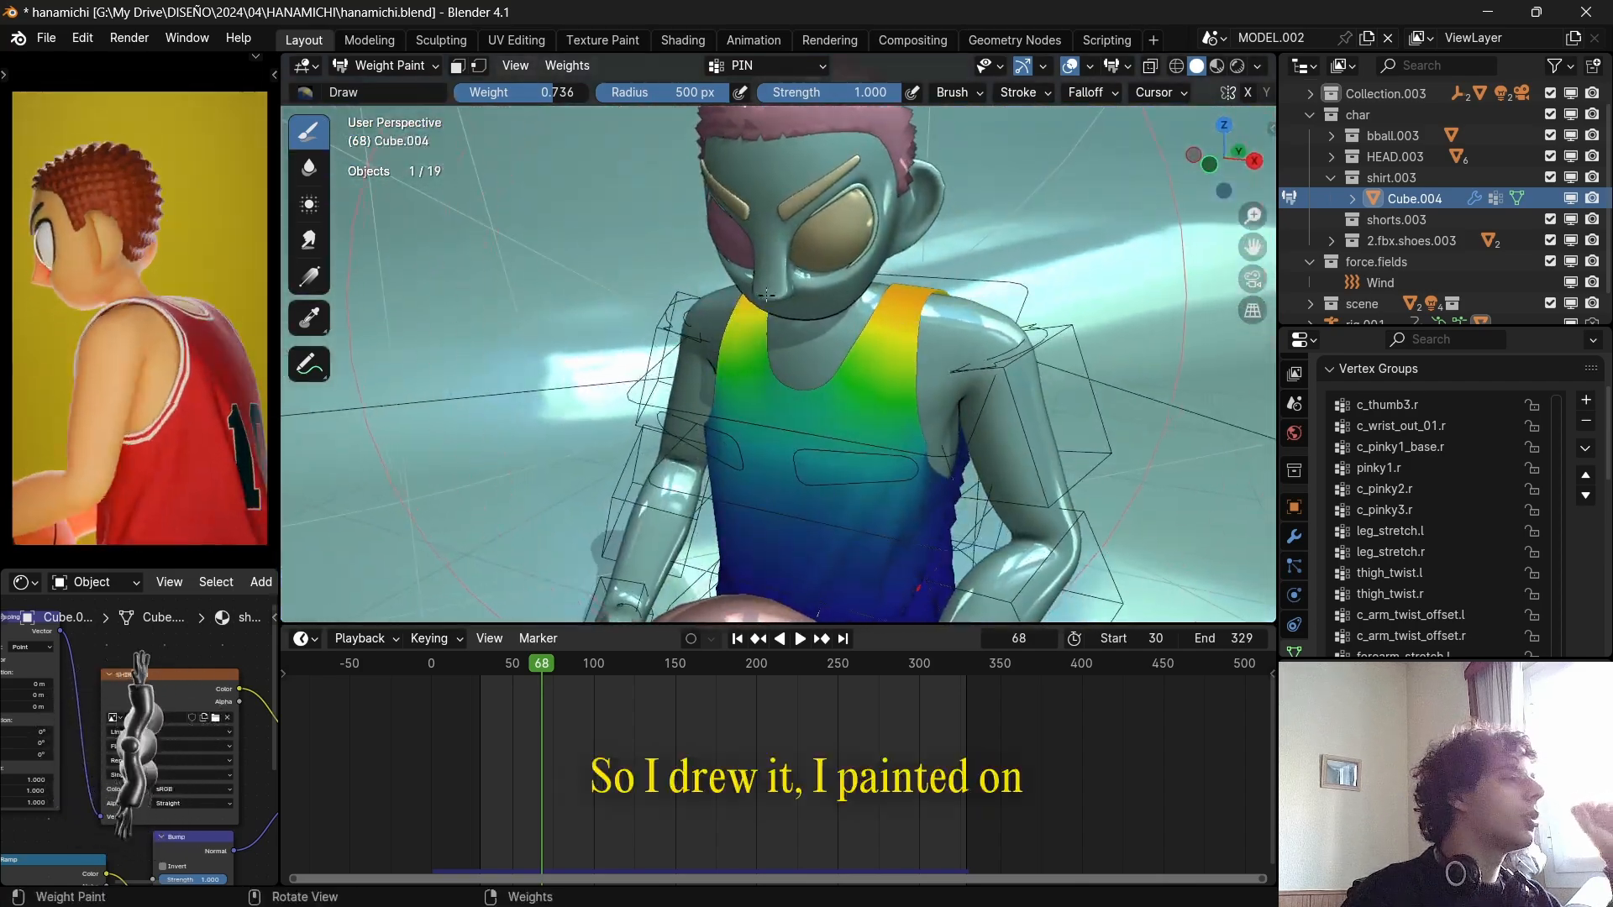
{"action": "left_click", "coordinate": [310, 173]}
{"action": "scroll", "coordinate": [837, 458], "scroll_direction": "down", "scroll_amount": 6}
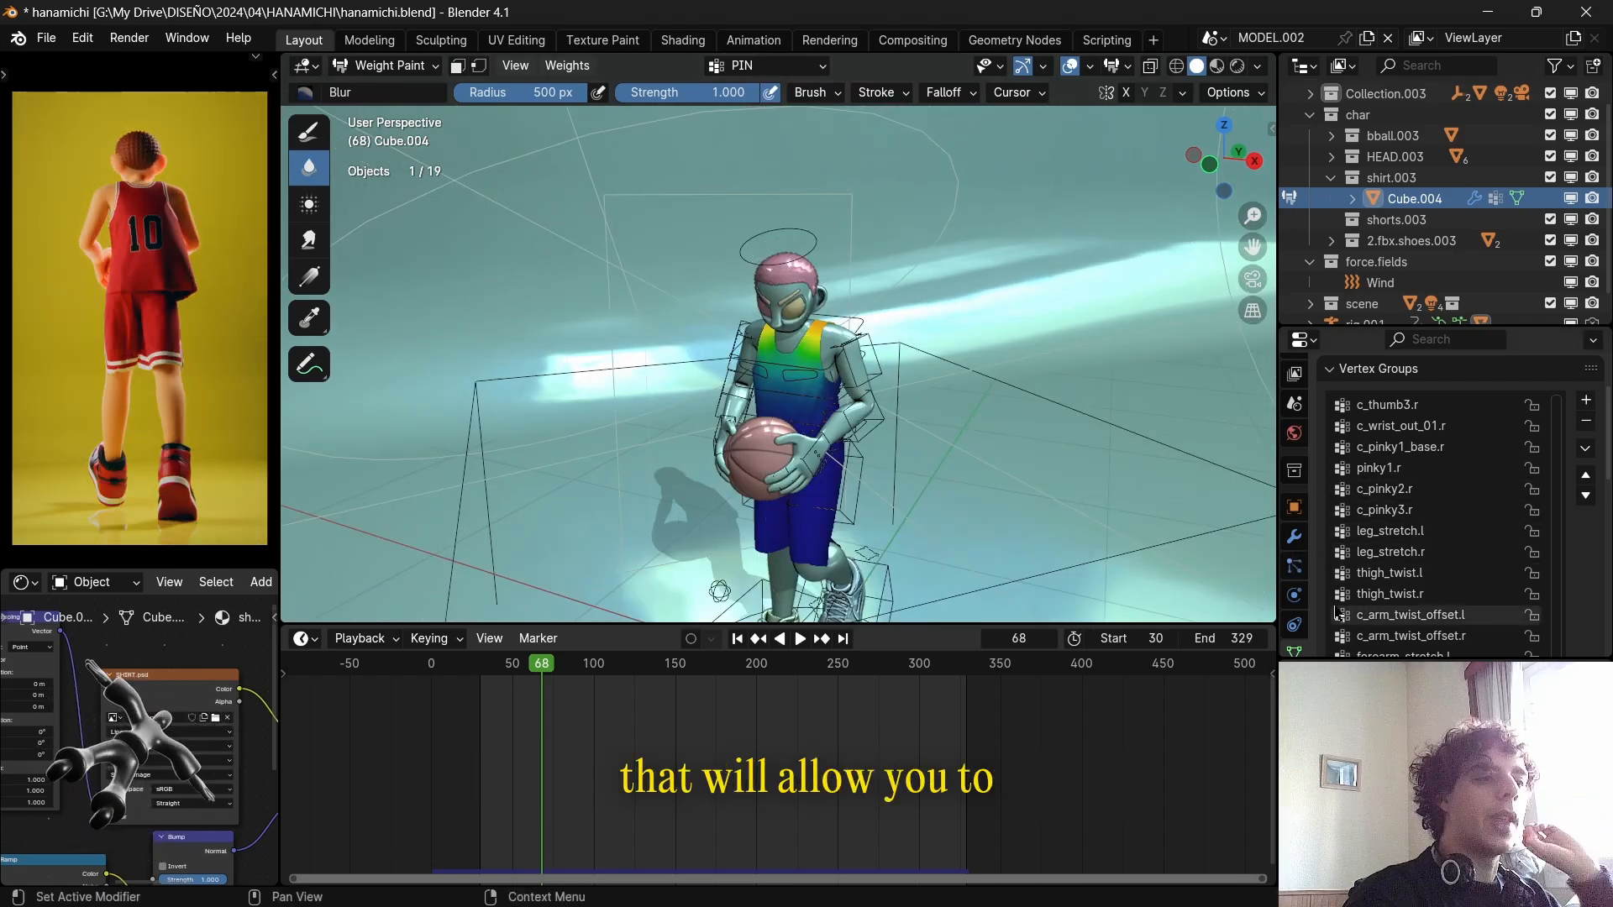
Return to the Cloth physics settings and review the Shape pin group's Stiffness and the Damping values.
{"action": "left_click", "coordinate": [1293, 594]}
{"action": "scroll", "coordinate": [1378, 561], "scroll_direction": "down", "scroll_amount": 5}
{"action": "scroll", "coordinate": [1378, 562], "scroll_direction": "down", "scroll_amount": 6}
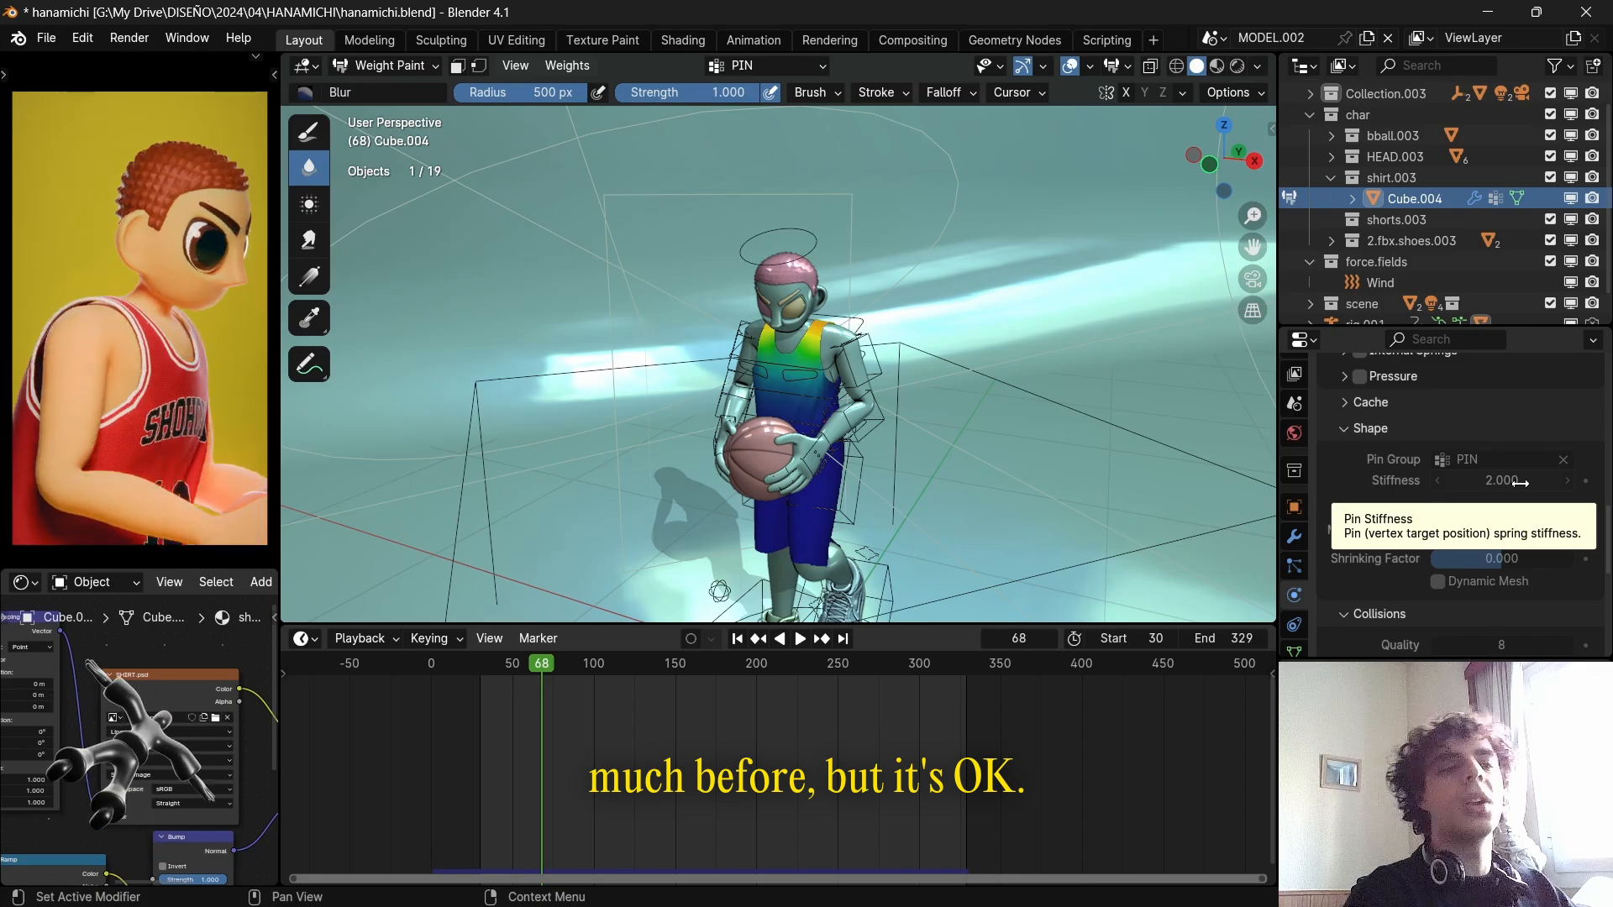
{"action": "scroll", "coordinate": [1371, 501], "scroll_direction": "up", "scroll_amount": 6}
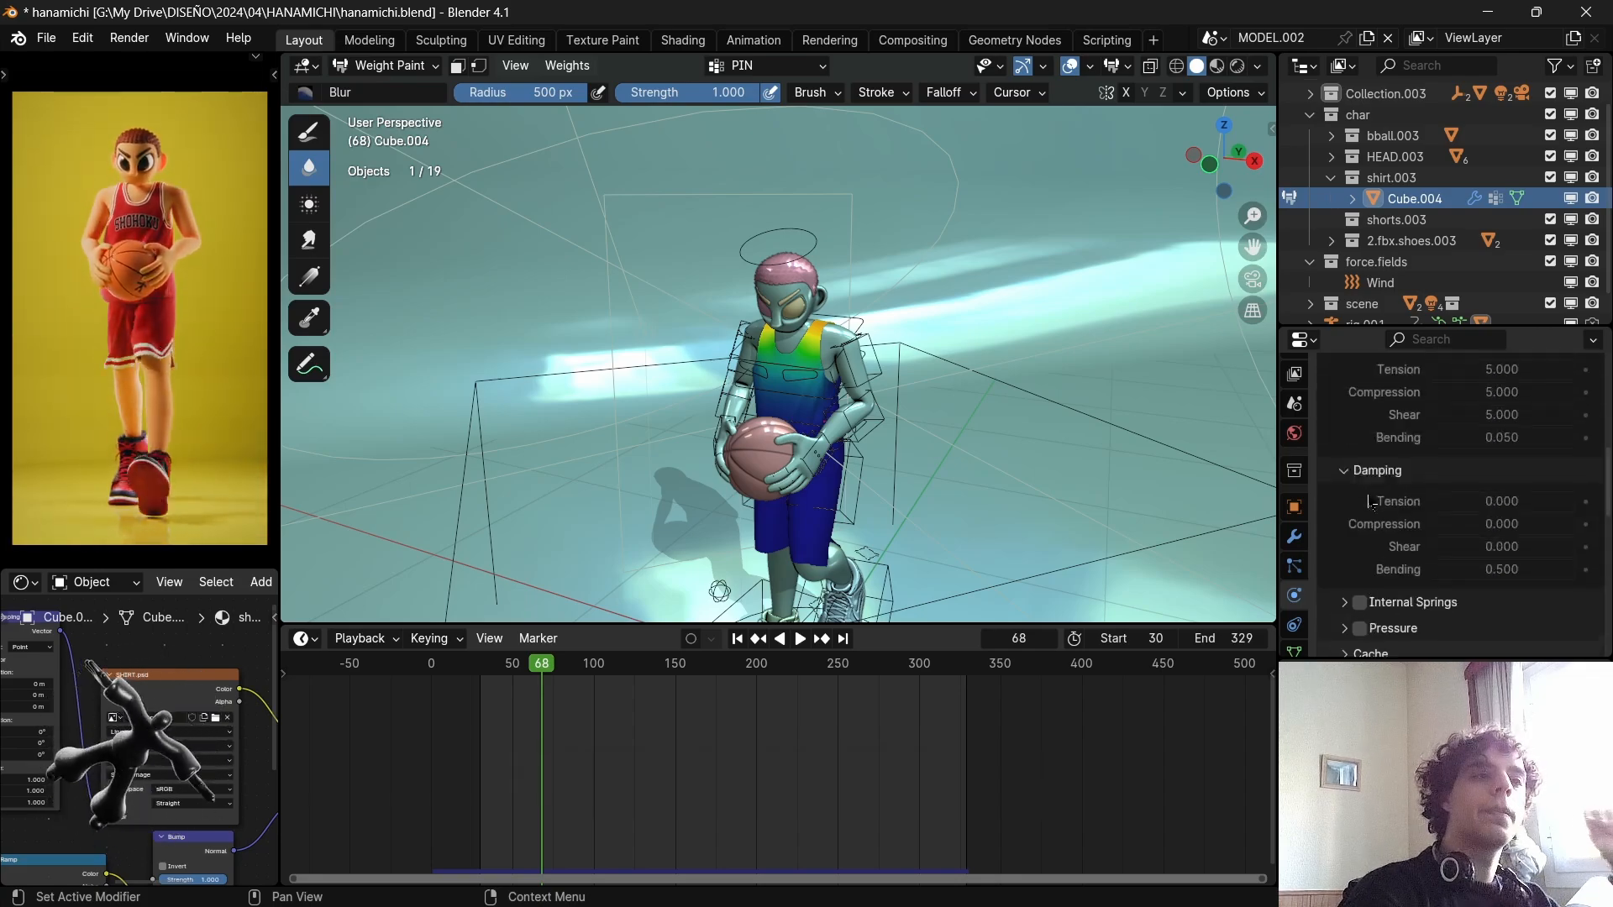
Switch back to Object Mode and reselect the clothing mesh after checking the body's collision settings.
{"action": "left_click", "coordinate": [387, 65]}
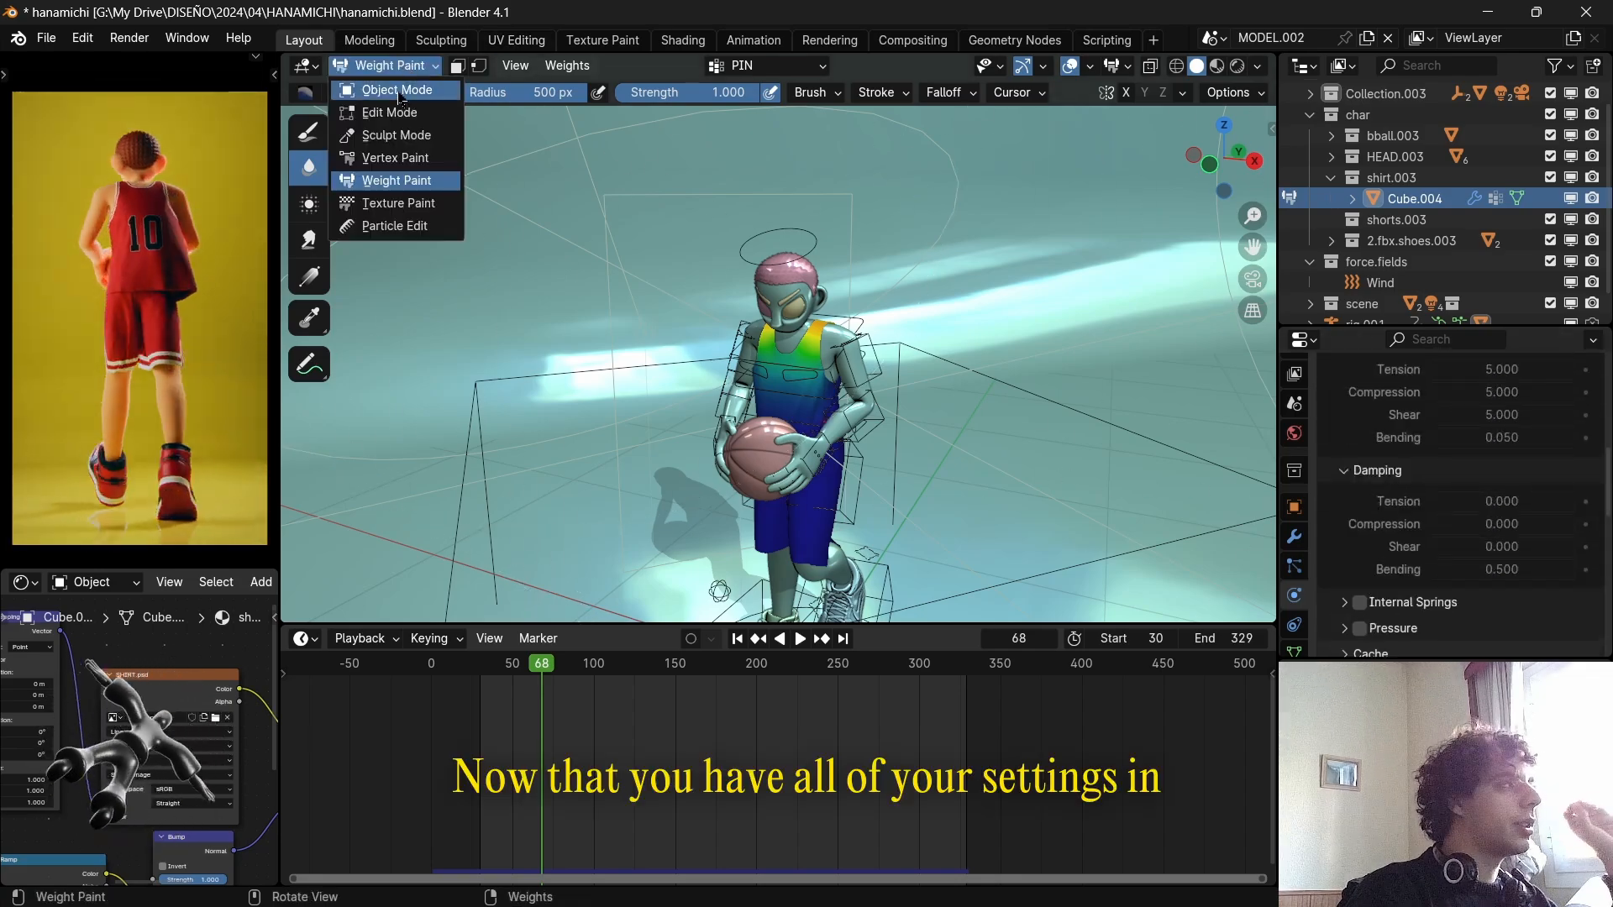
{"action": "left_click", "coordinate": [374, 86]}
{"action": "left_click", "coordinate": [838, 430]}
{"action": "scroll", "coordinate": [839, 363], "scroll_direction": "up", "scroll_amount": 4}
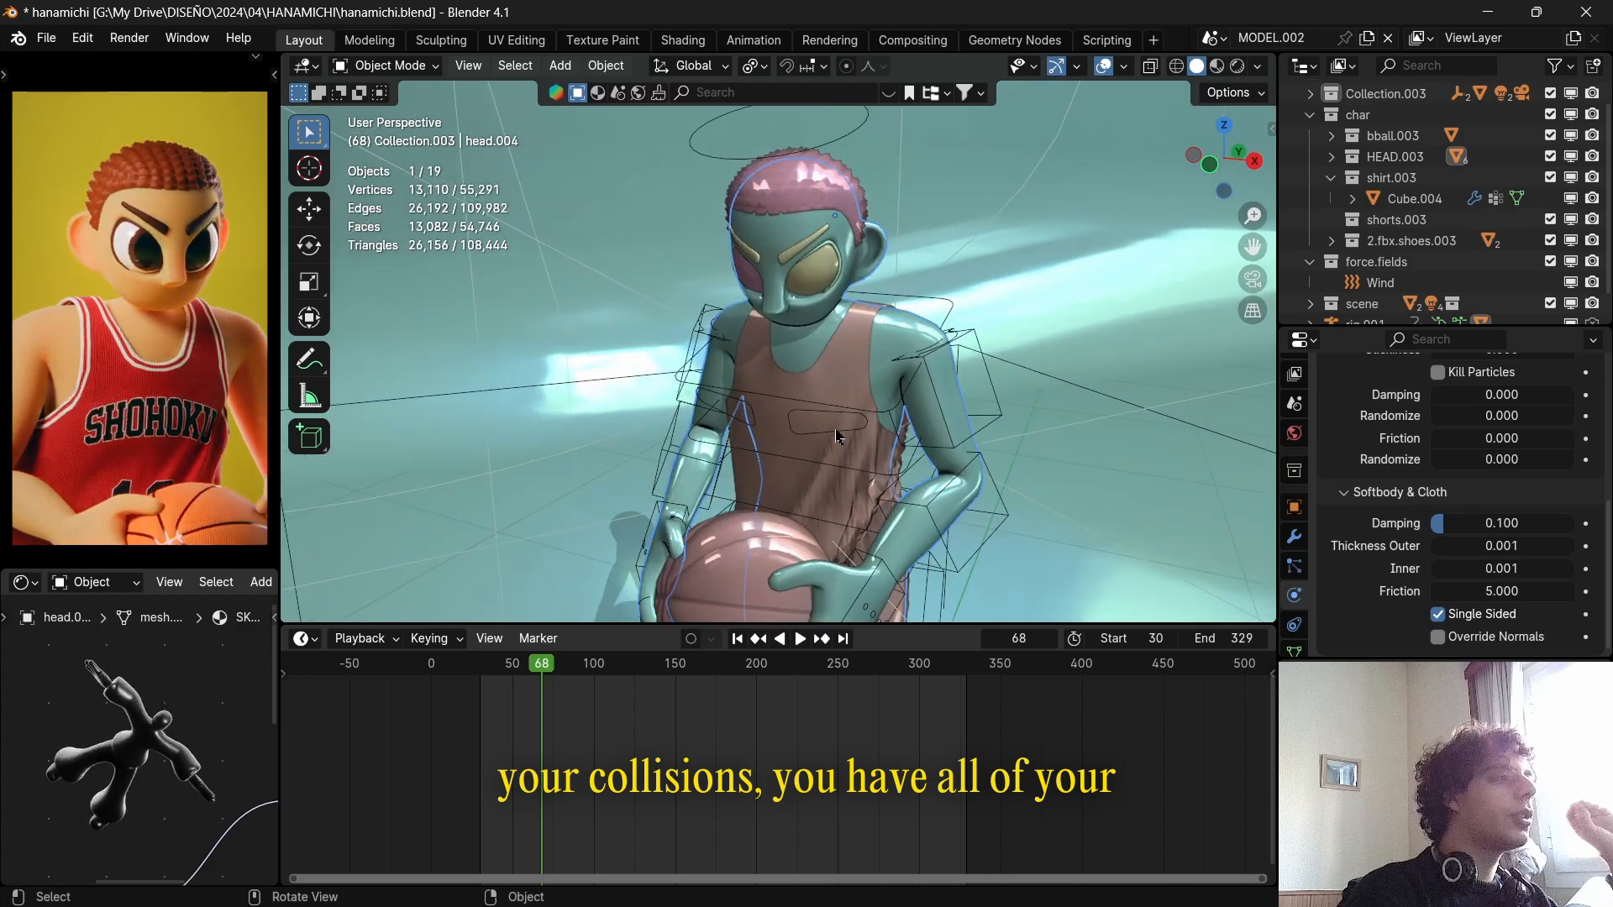
{"action": "left_click", "coordinate": [840, 361]}
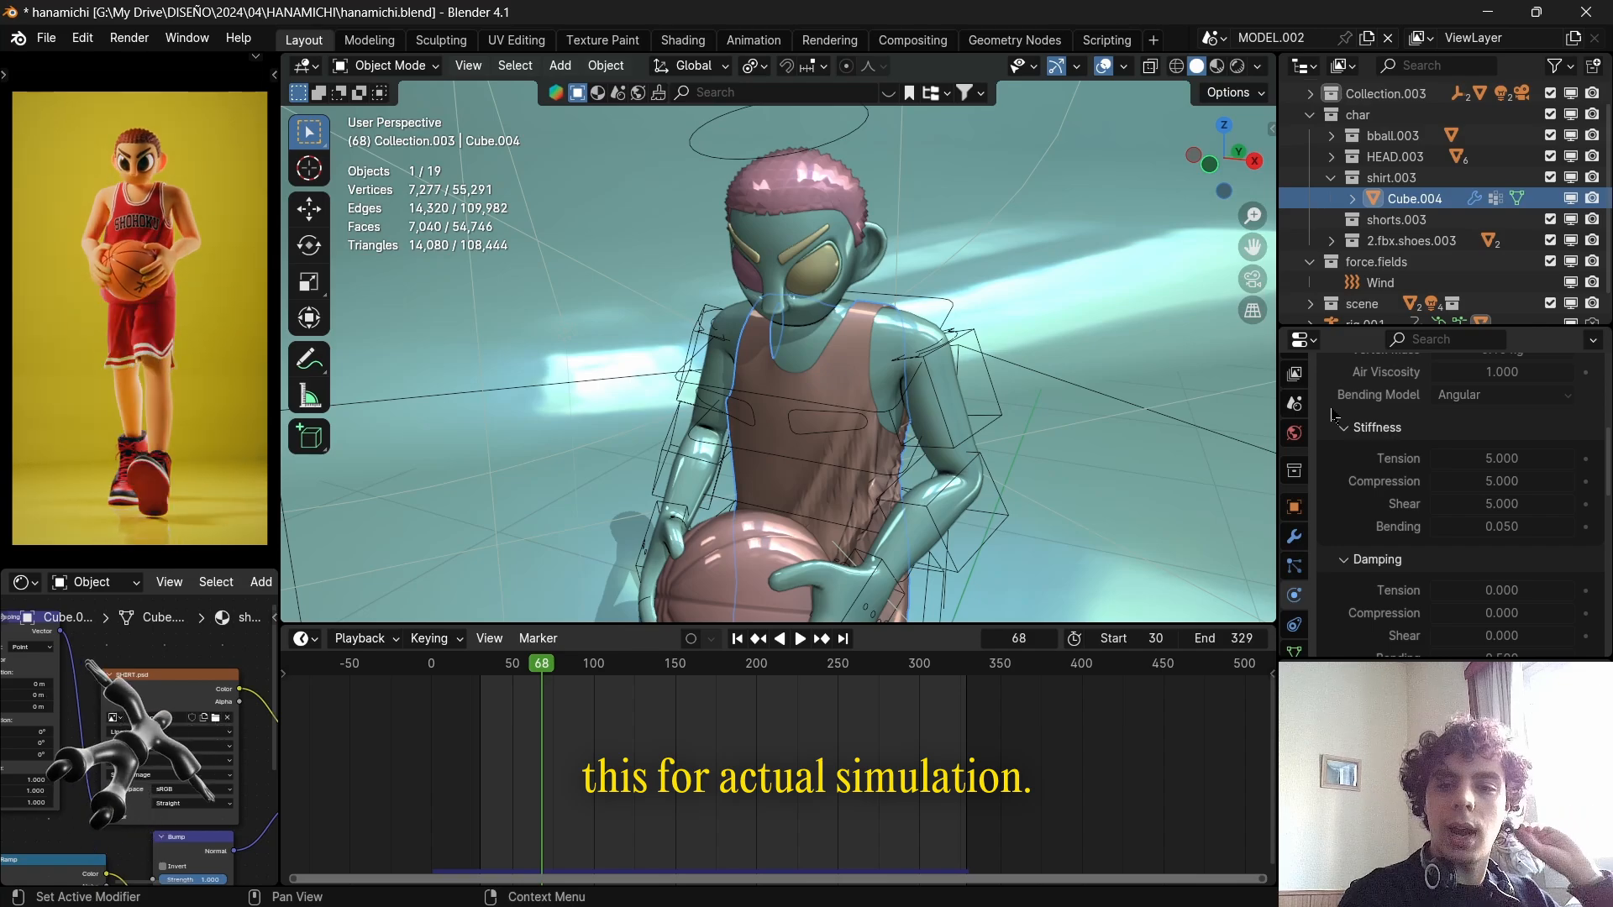
Select the character's rig and play back its keyframed animation from about frame 60.
{"action": "scroll", "coordinate": [941, 427], "scroll_direction": "down", "scroll_amount": 5}
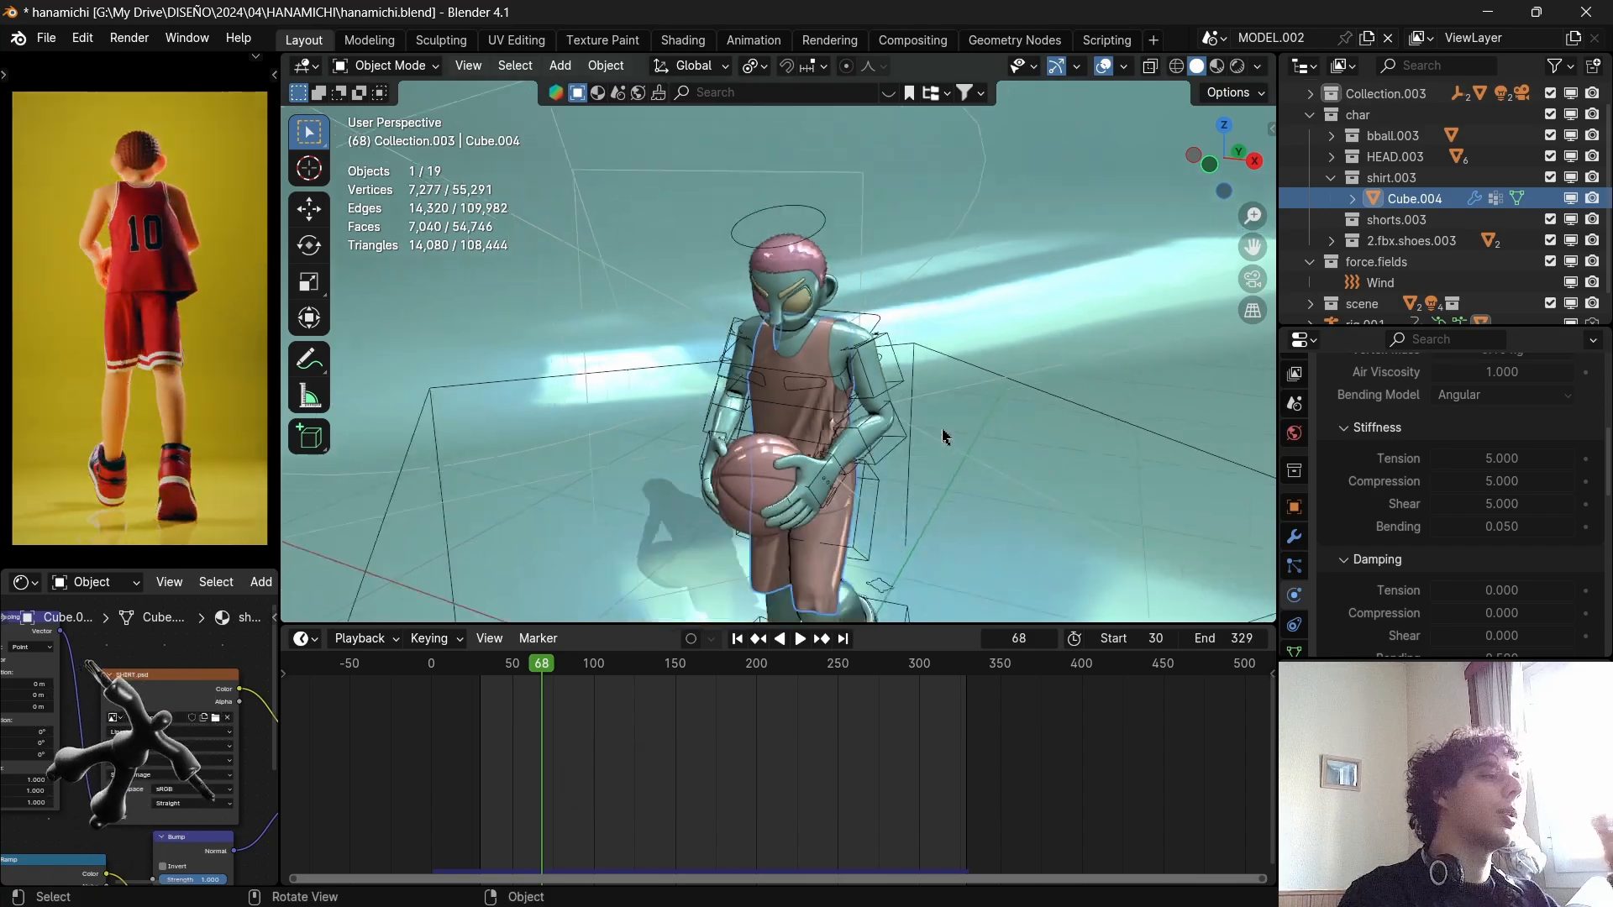
{"action": "middle_click_drag", "start_coordinate": [941, 427], "coordinate": [925, 397]}
{"action": "scroll", "coordinate": [925, 396], "scroll_direction": "up", "scroll_amount": 4}
{"action": "left_click", "coordinate": [961, 388]}
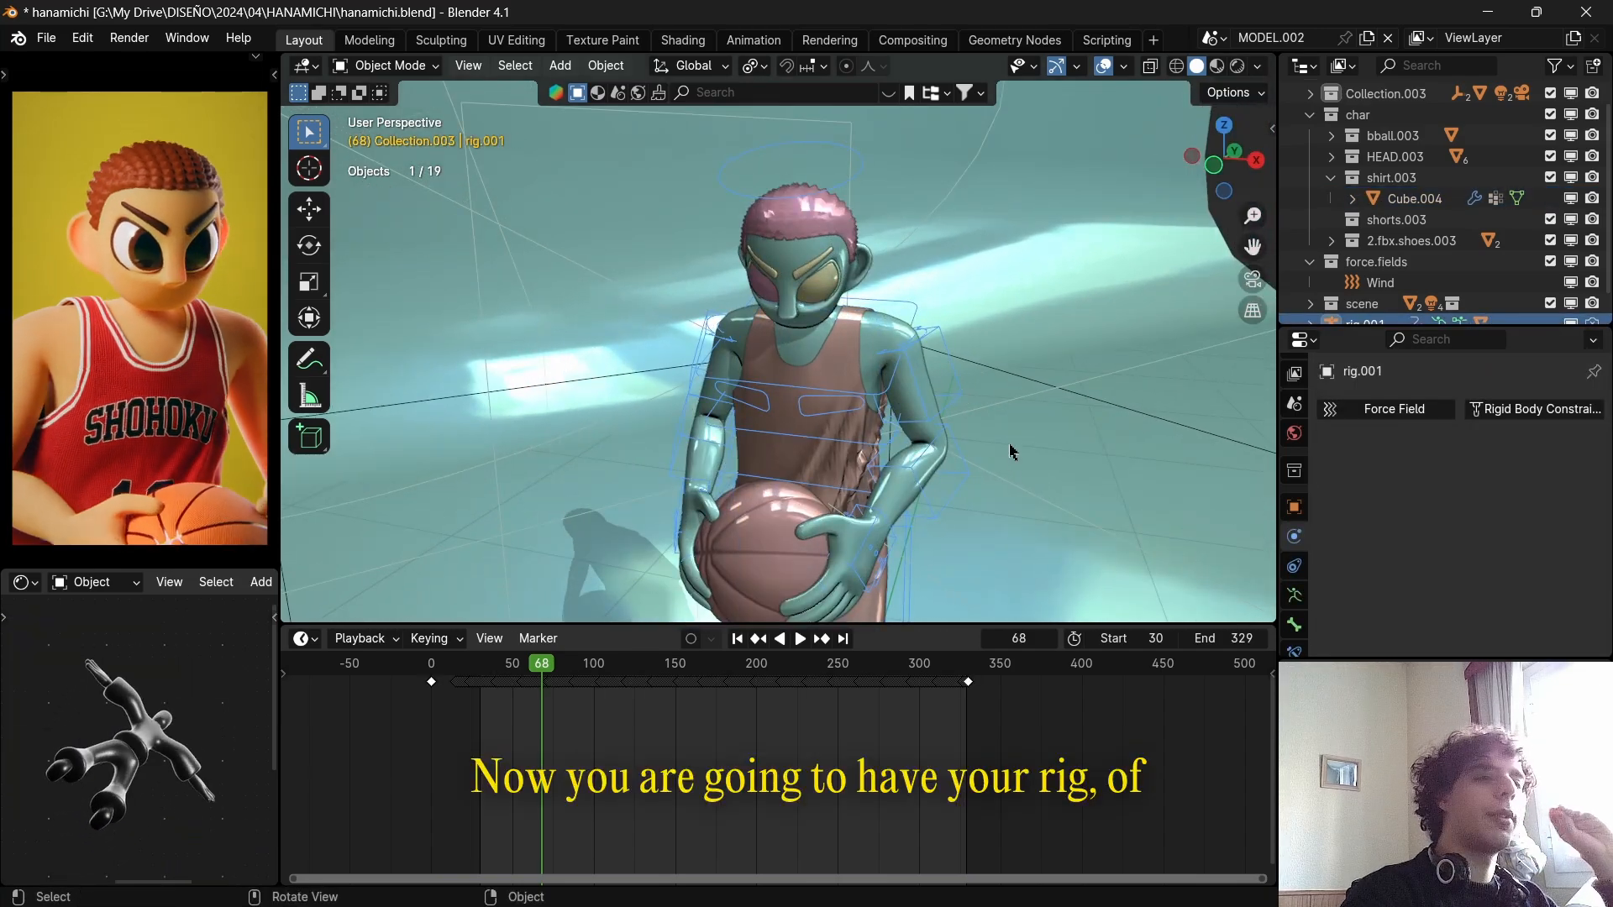
{"action": "scroll", "coordinate": [577, 671], "scroll_direction": "up", "scroll_amount": 5}
{"action": "scroll", "coordinate": [577, 670], "scroll_direction": "down", "scroll_amount": 5}
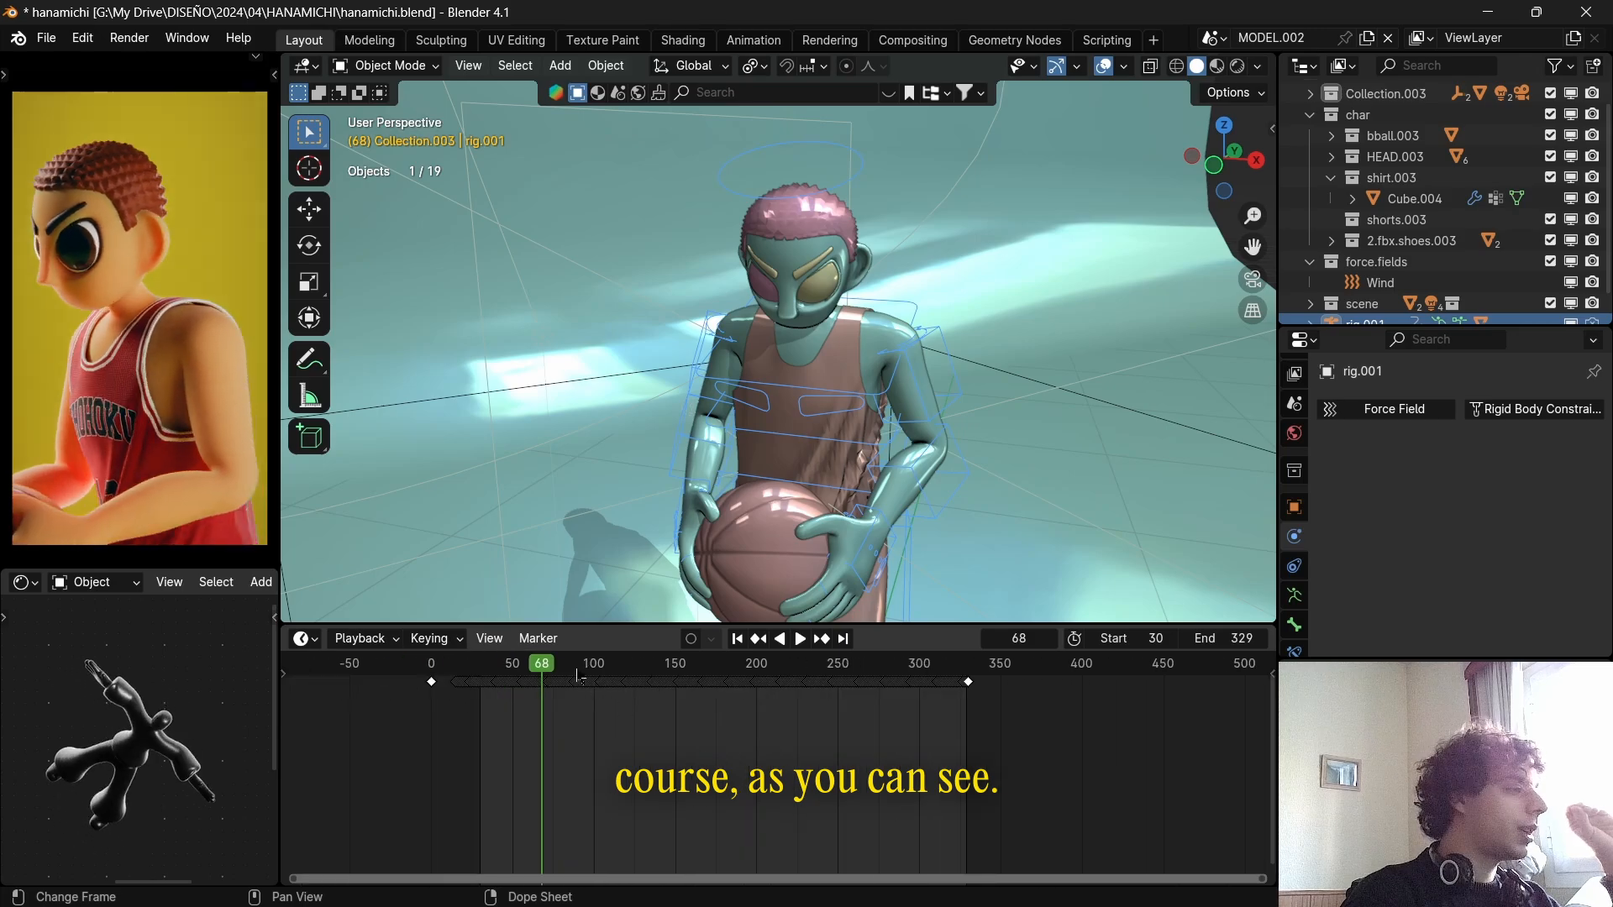
{"action": "left_click_drag", "start_coordinate": [541, 669], "coordinate": [518, 669]}
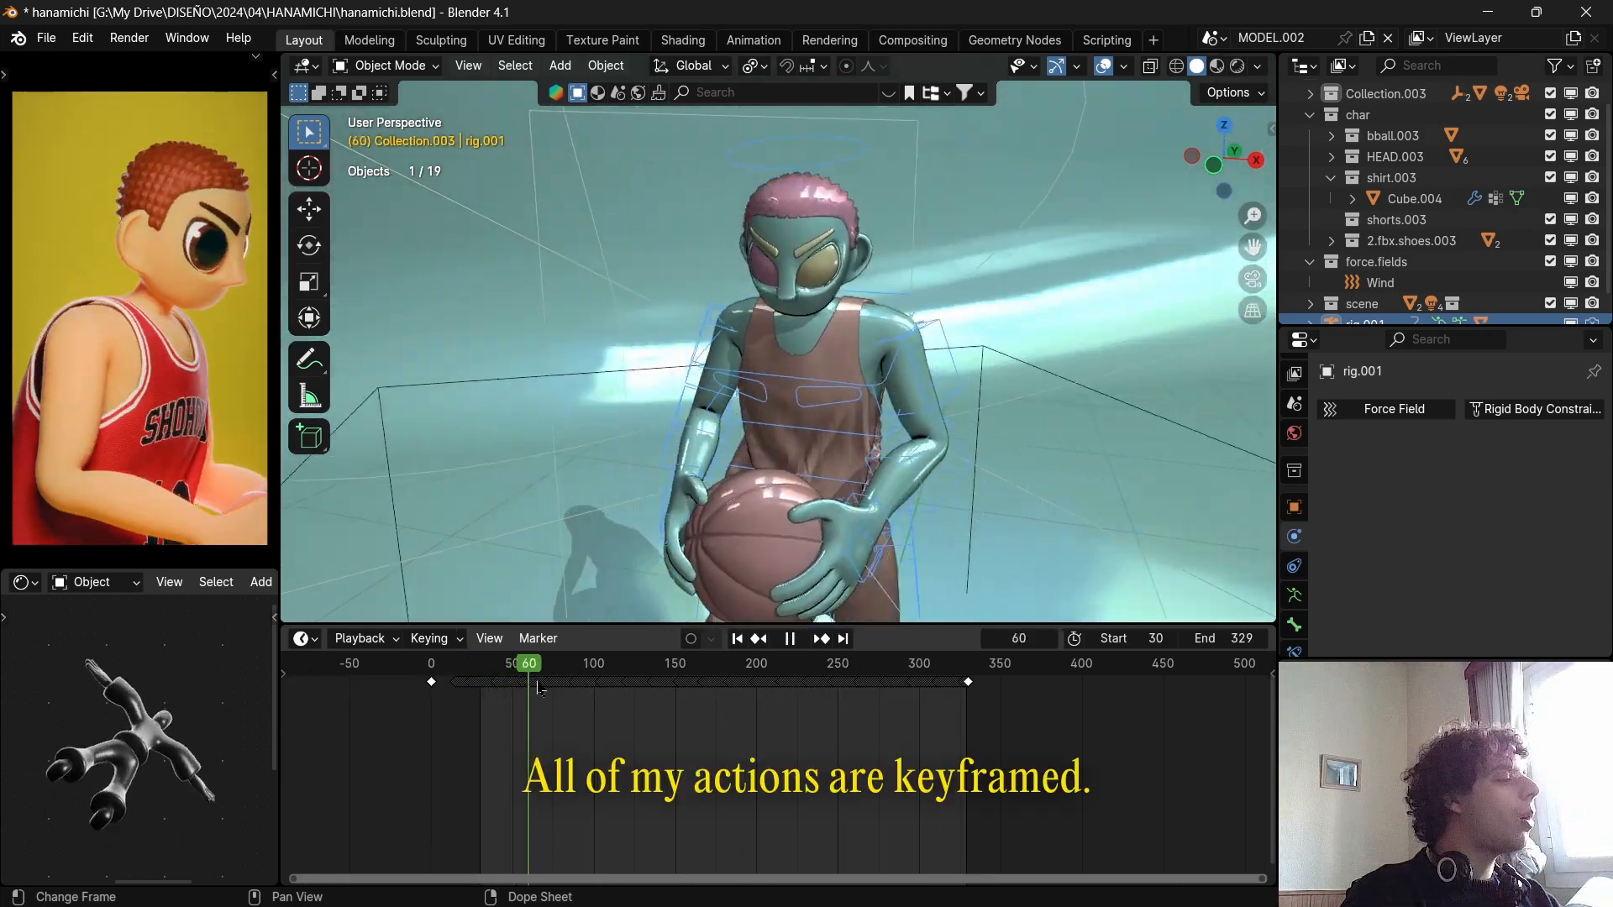
{"action": "key", "text": "space"}
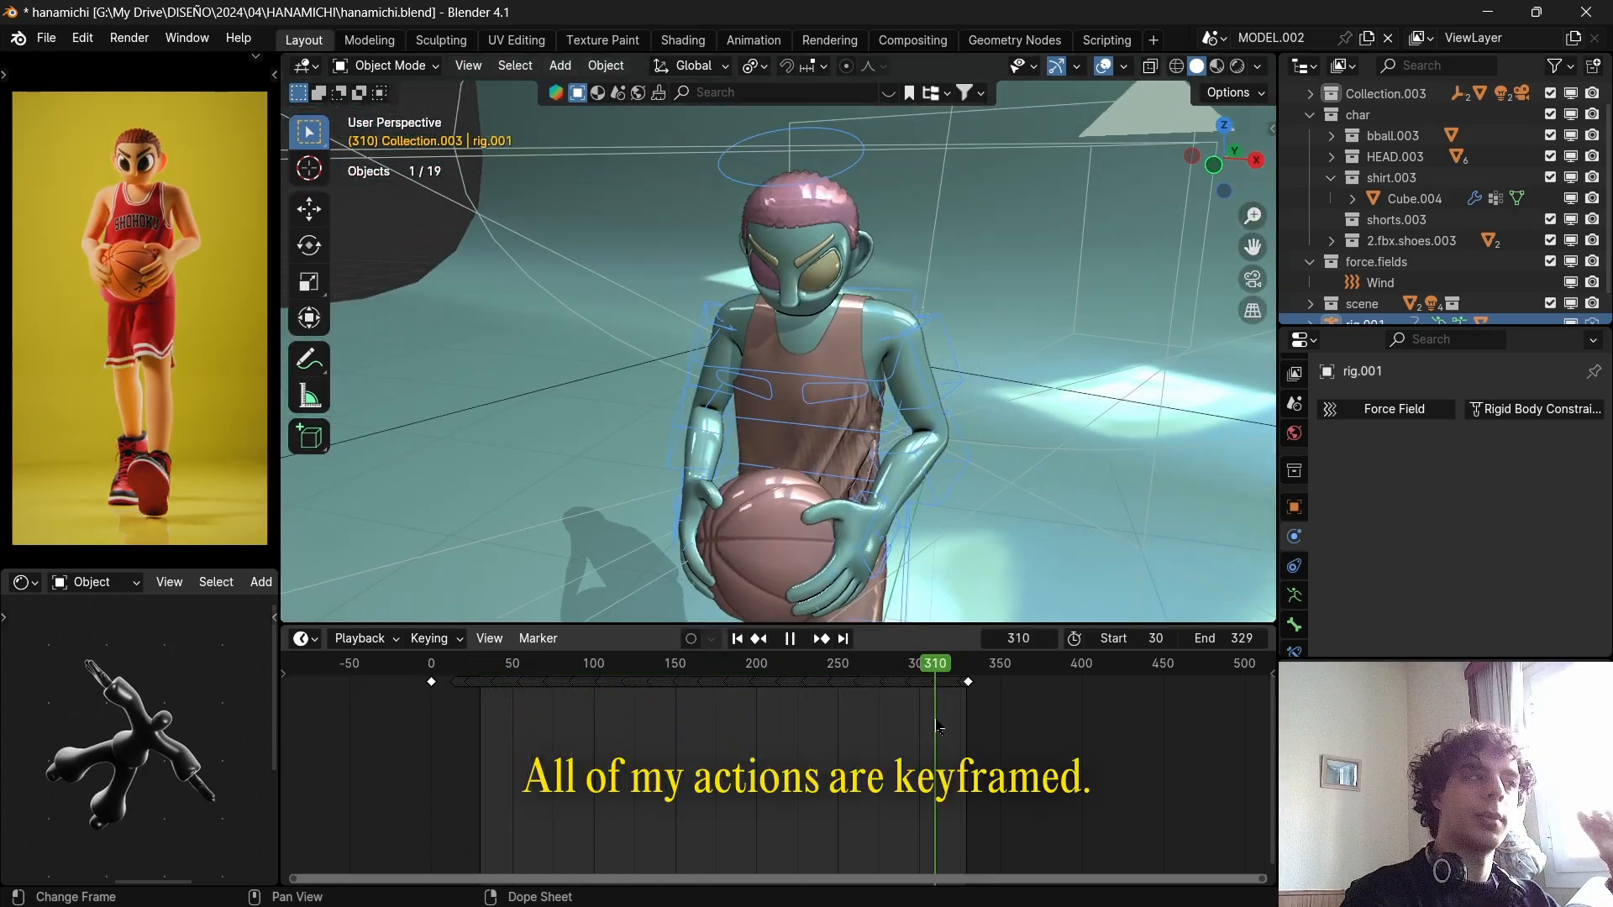
Select all of the rig's bones in Pose Mode and look through the pose commands for the animation baking options.
{"action": "key", "text": "ctrl+Tab"}
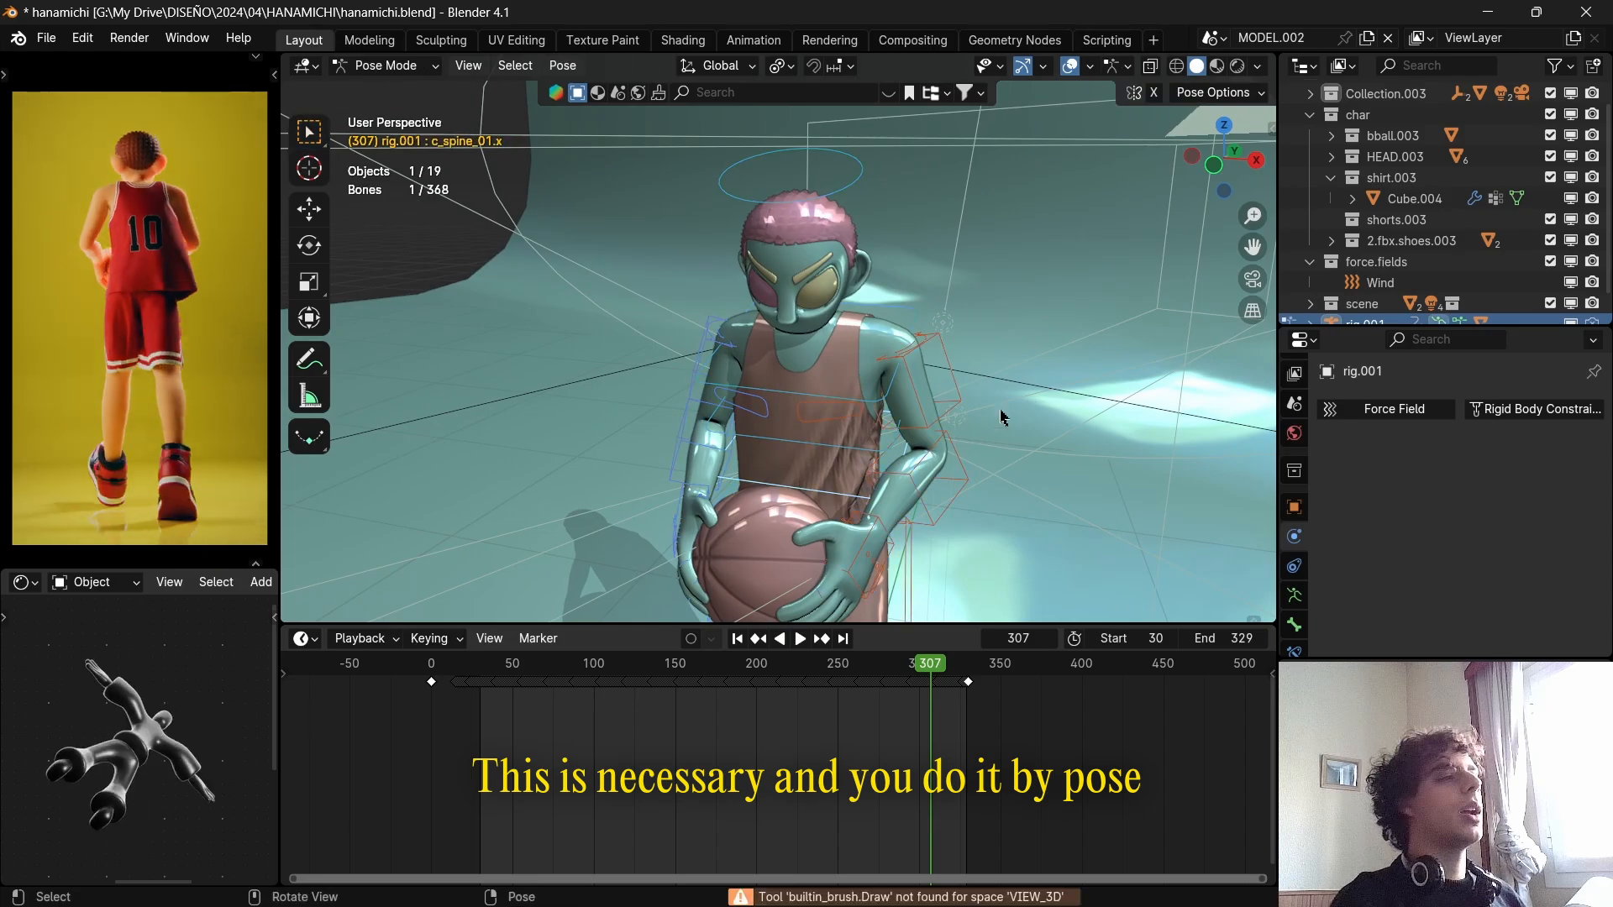
{"action": "key", "text": "a"}
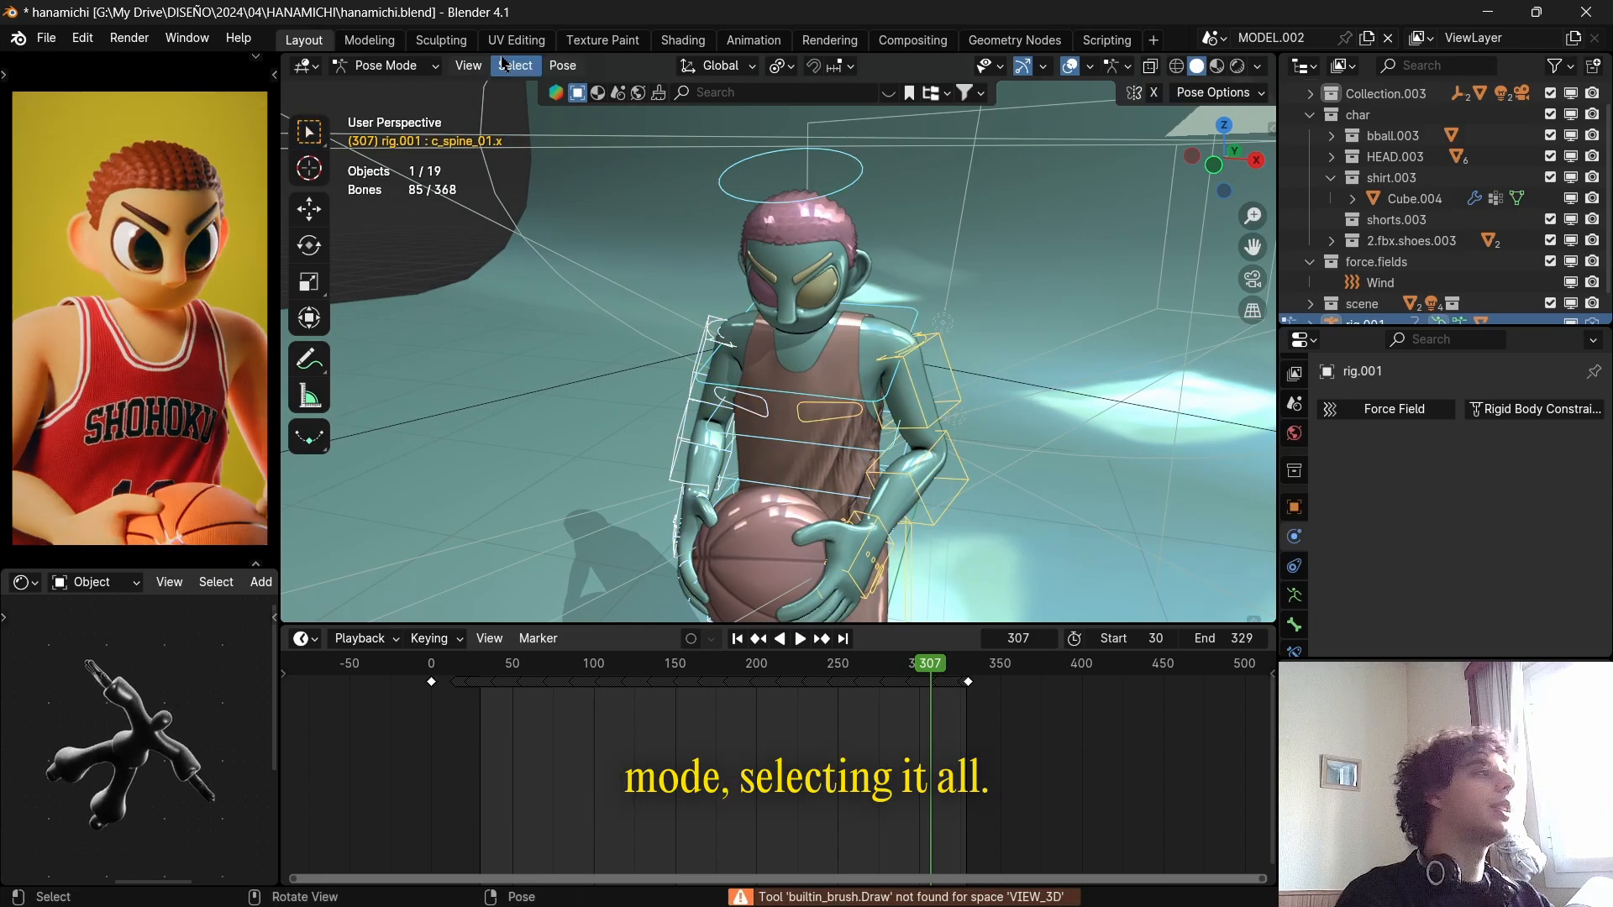
{"action": "left_click", "coordinate": [562, 66]}
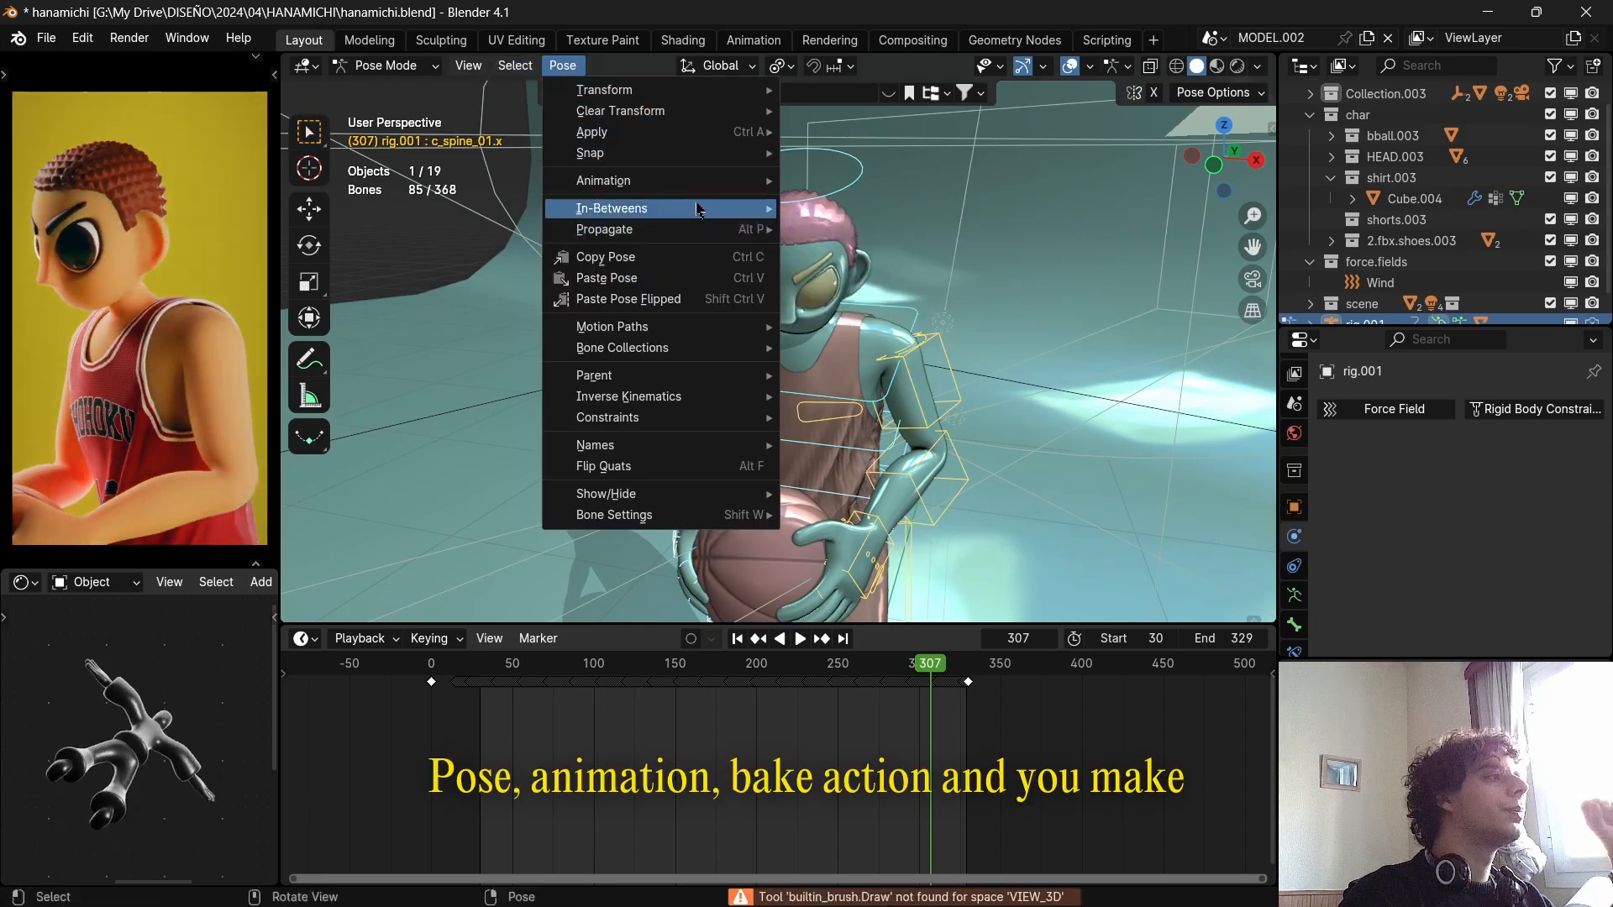
{"action": "mouse_move", "coordinate": [697, 181]}
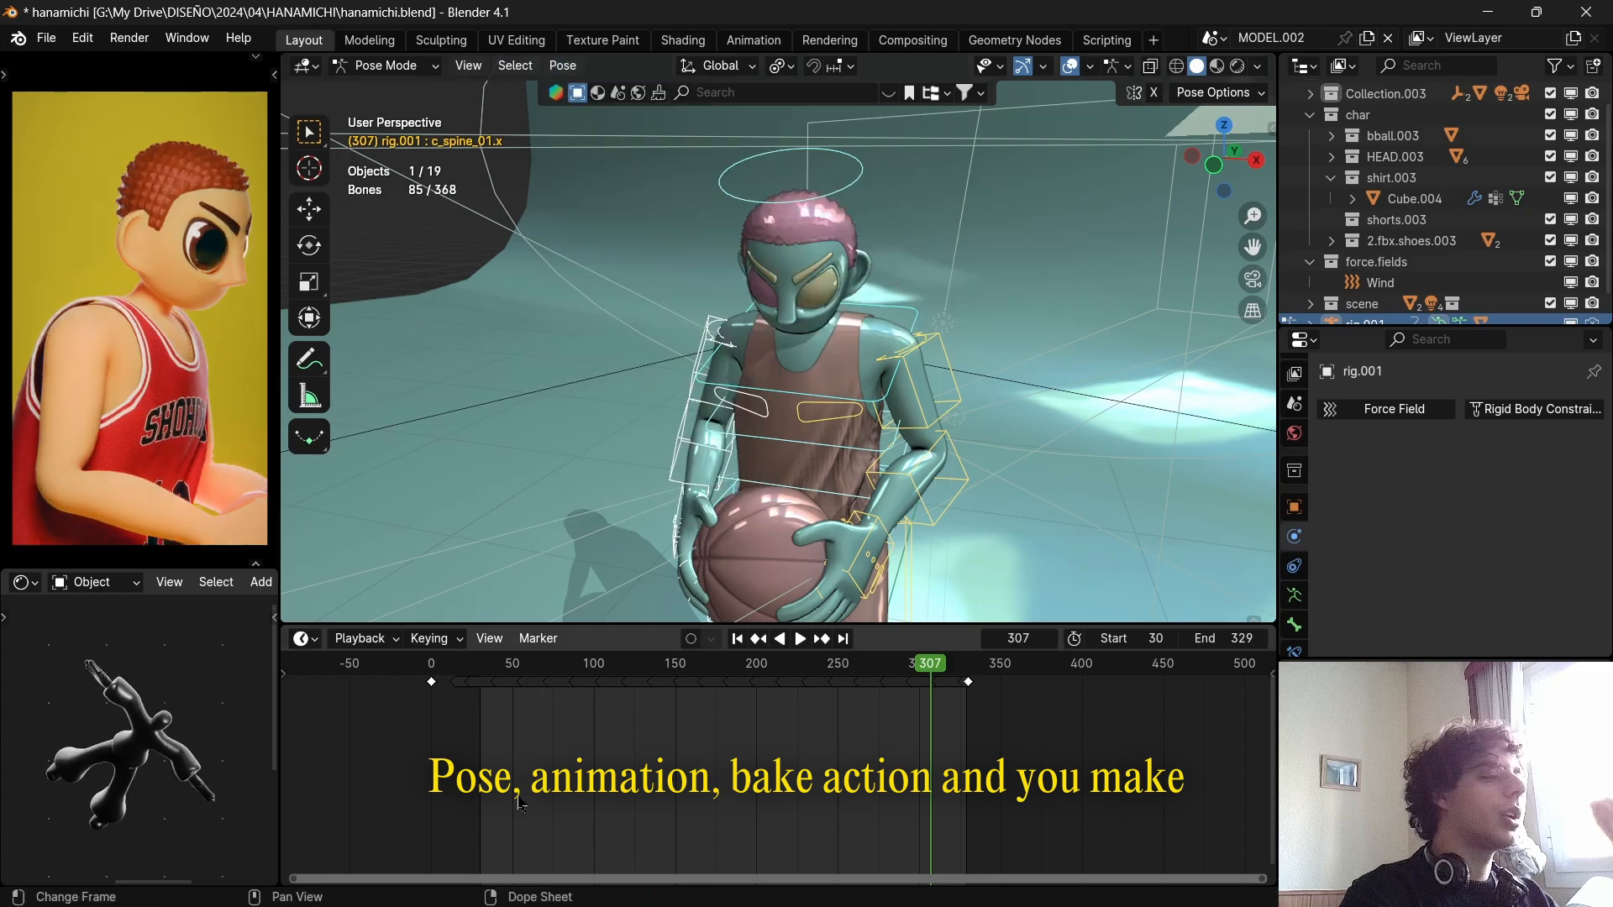
Return the rig to Object Mode and play the animation from about frame 0, ahead of the start frame.
{"action": "left_click", "coordinate": [400, 67]}
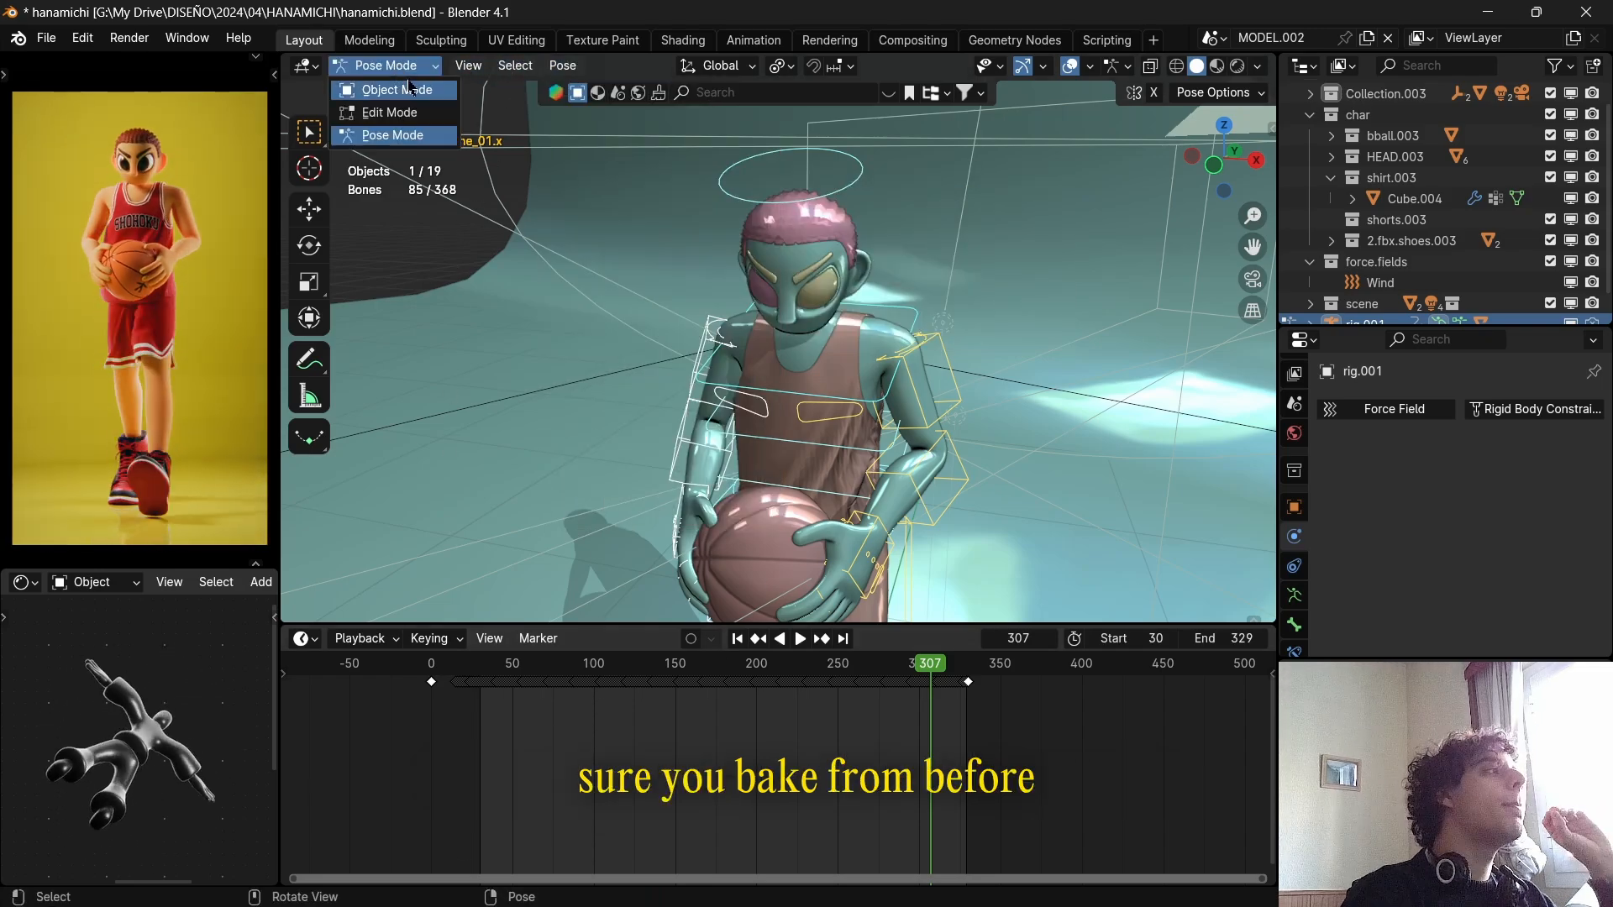
{"action": "left_click", "coordinate": [410, 87]}
{"action": "left_click", "coordinate": [427, 672]}
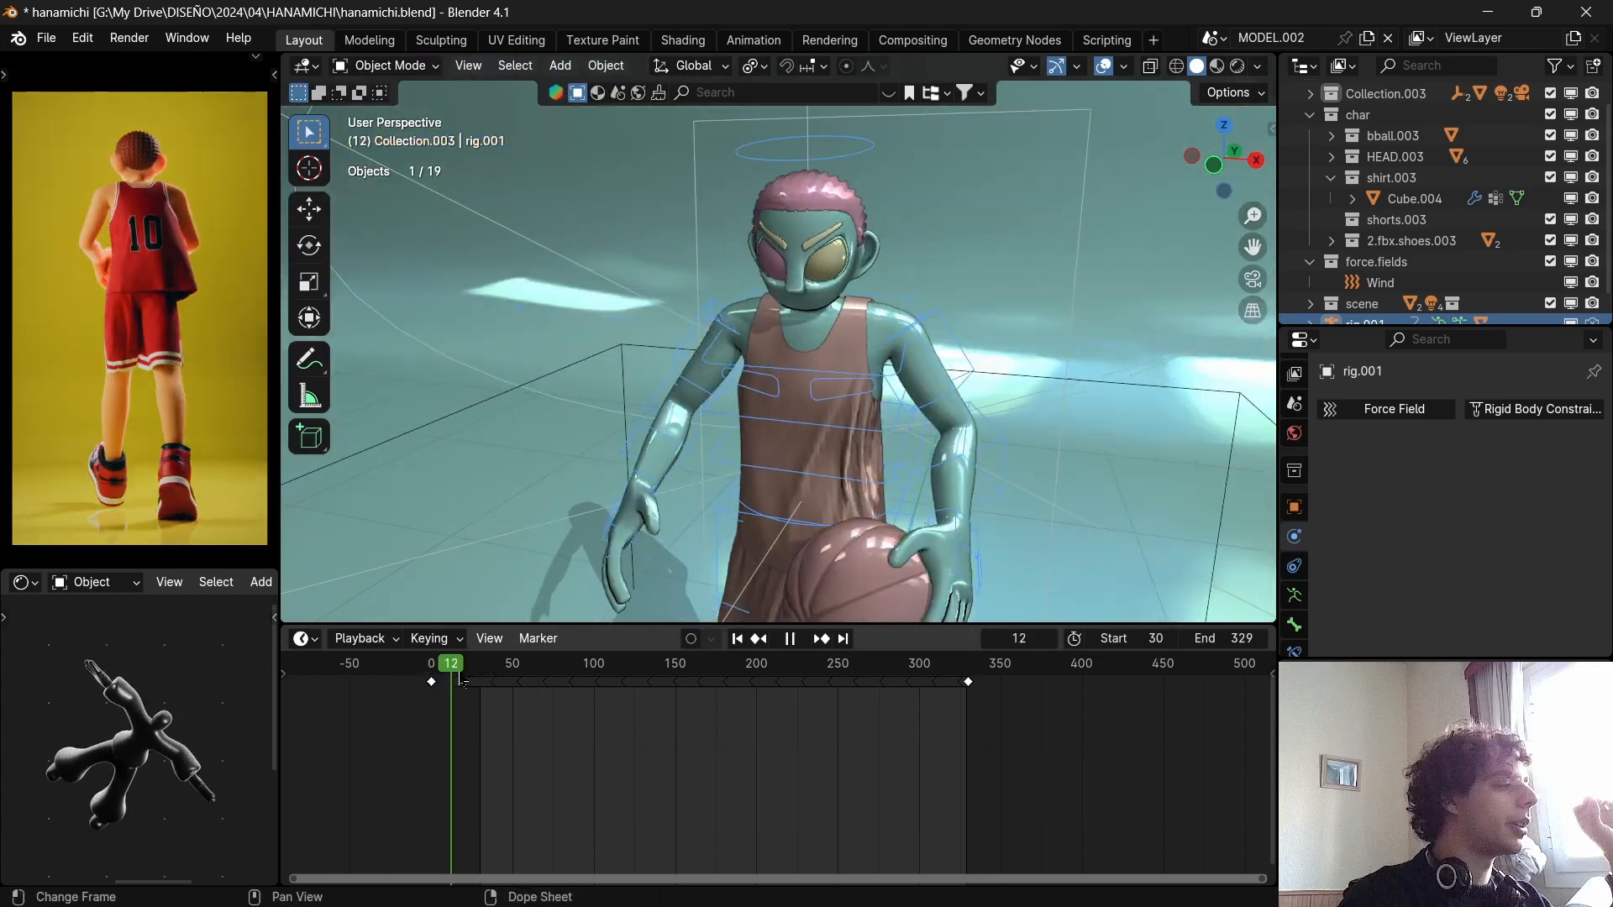
Stop the animation at frame 0 and examine the timeline gap before the render's start frame.
{"action": "left_click", "coordinate": [412, 679]}
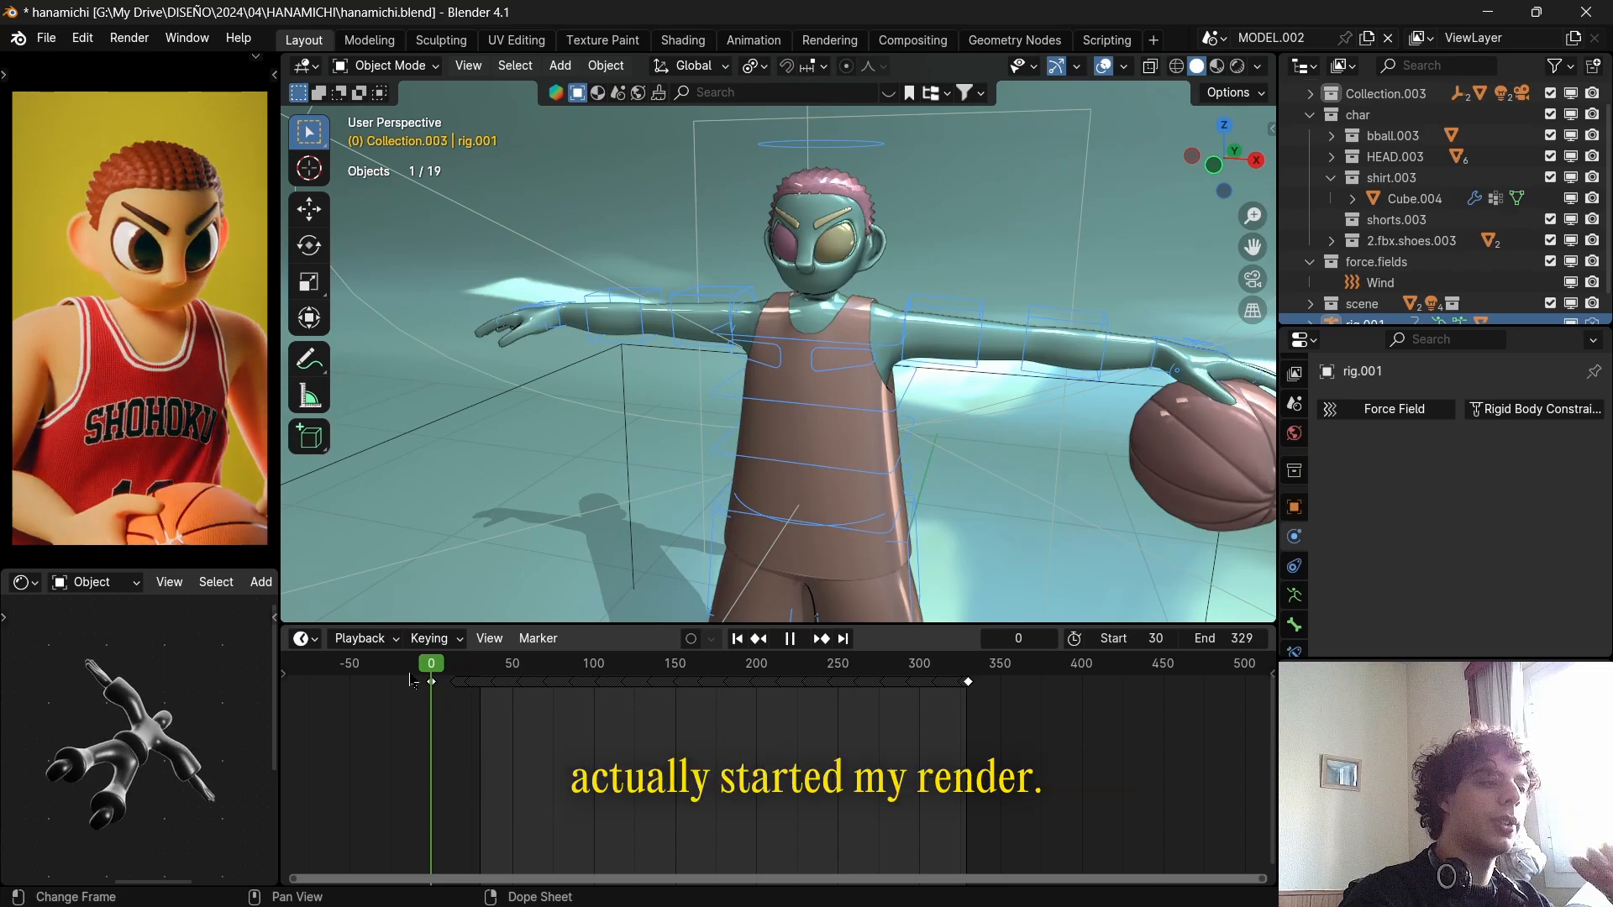
{"action": "key", "text": "space"}
{"action": "scroll", "coordinate": [470, 711], "scroll_direction": "up", "scroll_amount": 6}
{"action": "middle_click_drag", "start_coordinate": [494, 714], "coordinate": [897, 750]}
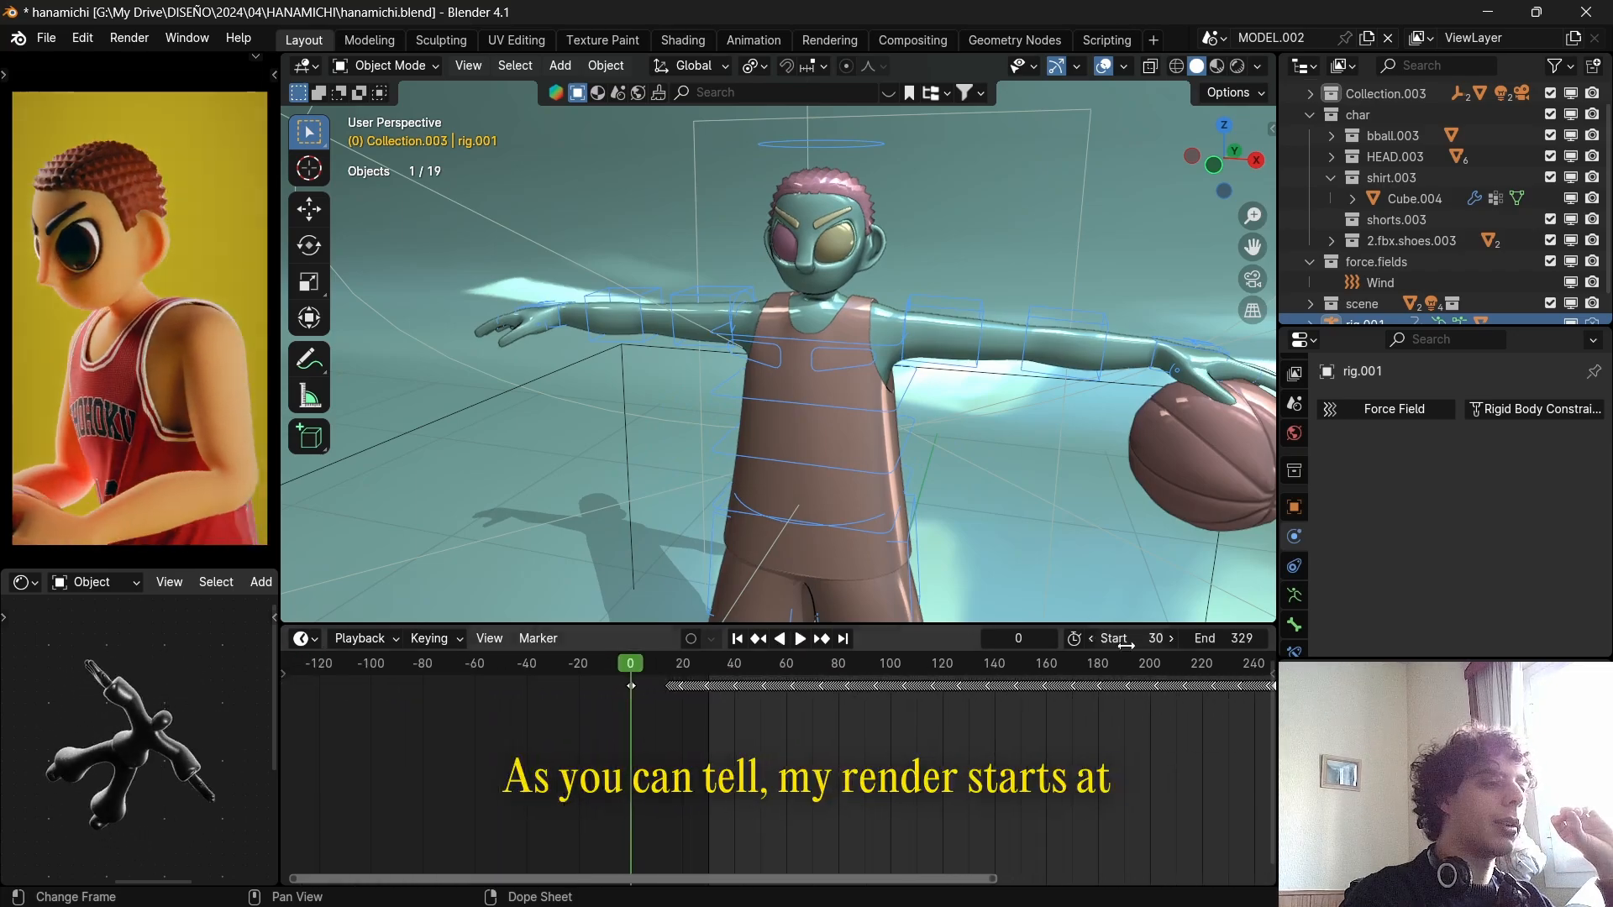
{"action": "left_click_drag", "start_coordinate": [654, 668], "coordinate": [607, 668]}
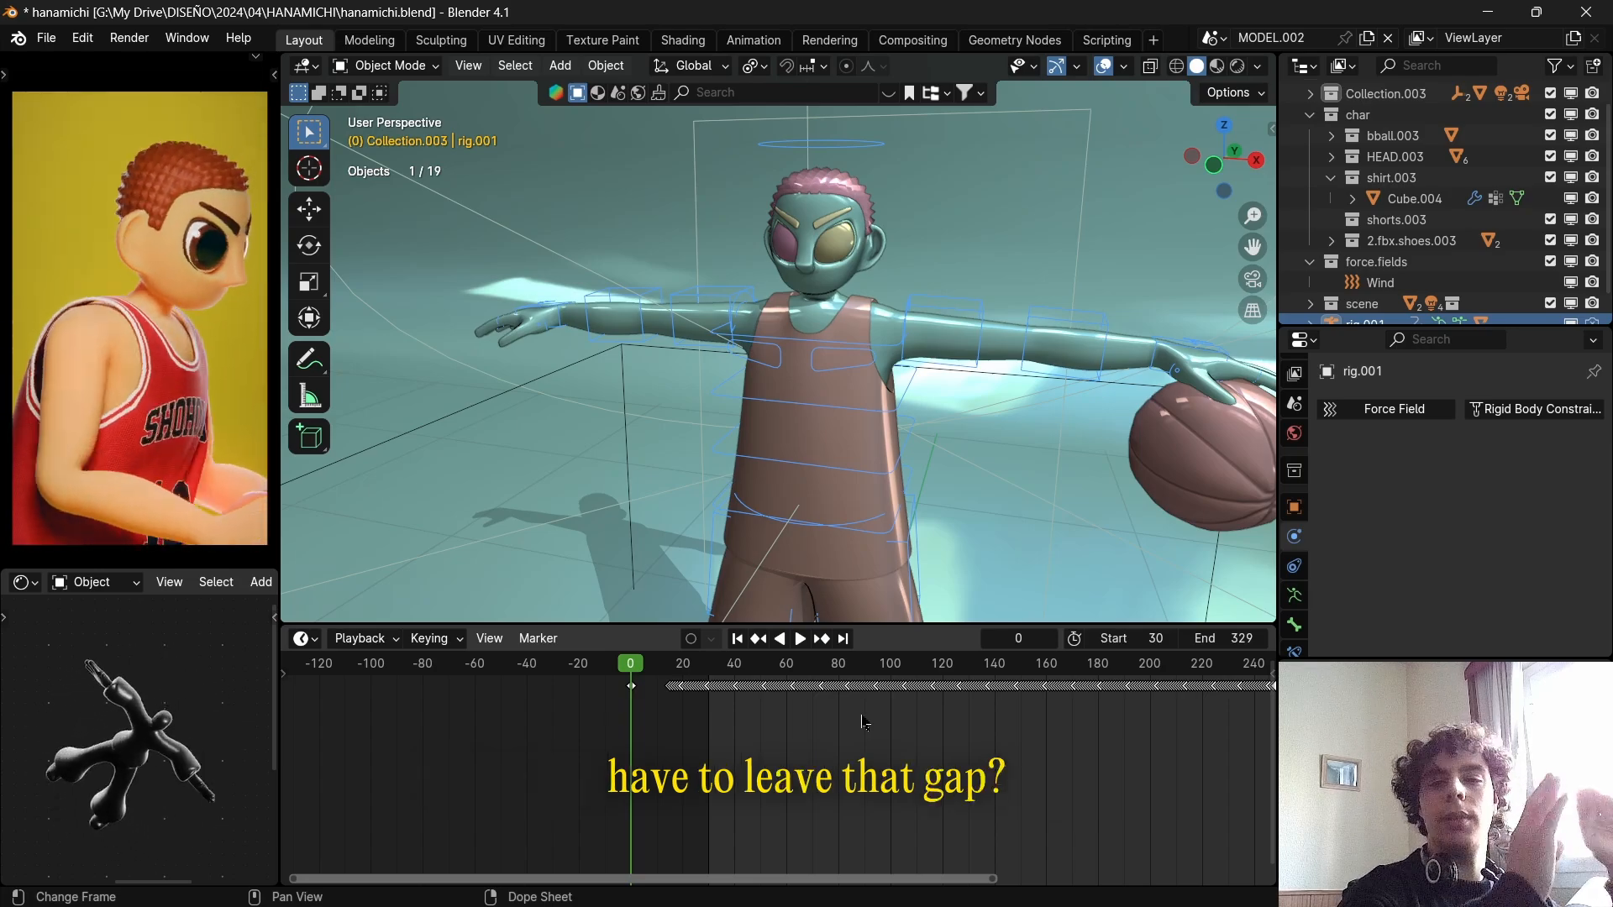
Select the clothing mesh, collapse its Cloth Shape settings and expand the Cache settings to review the simulation frame range.
{"action": "left_click", "coordinate": [865, 525]}
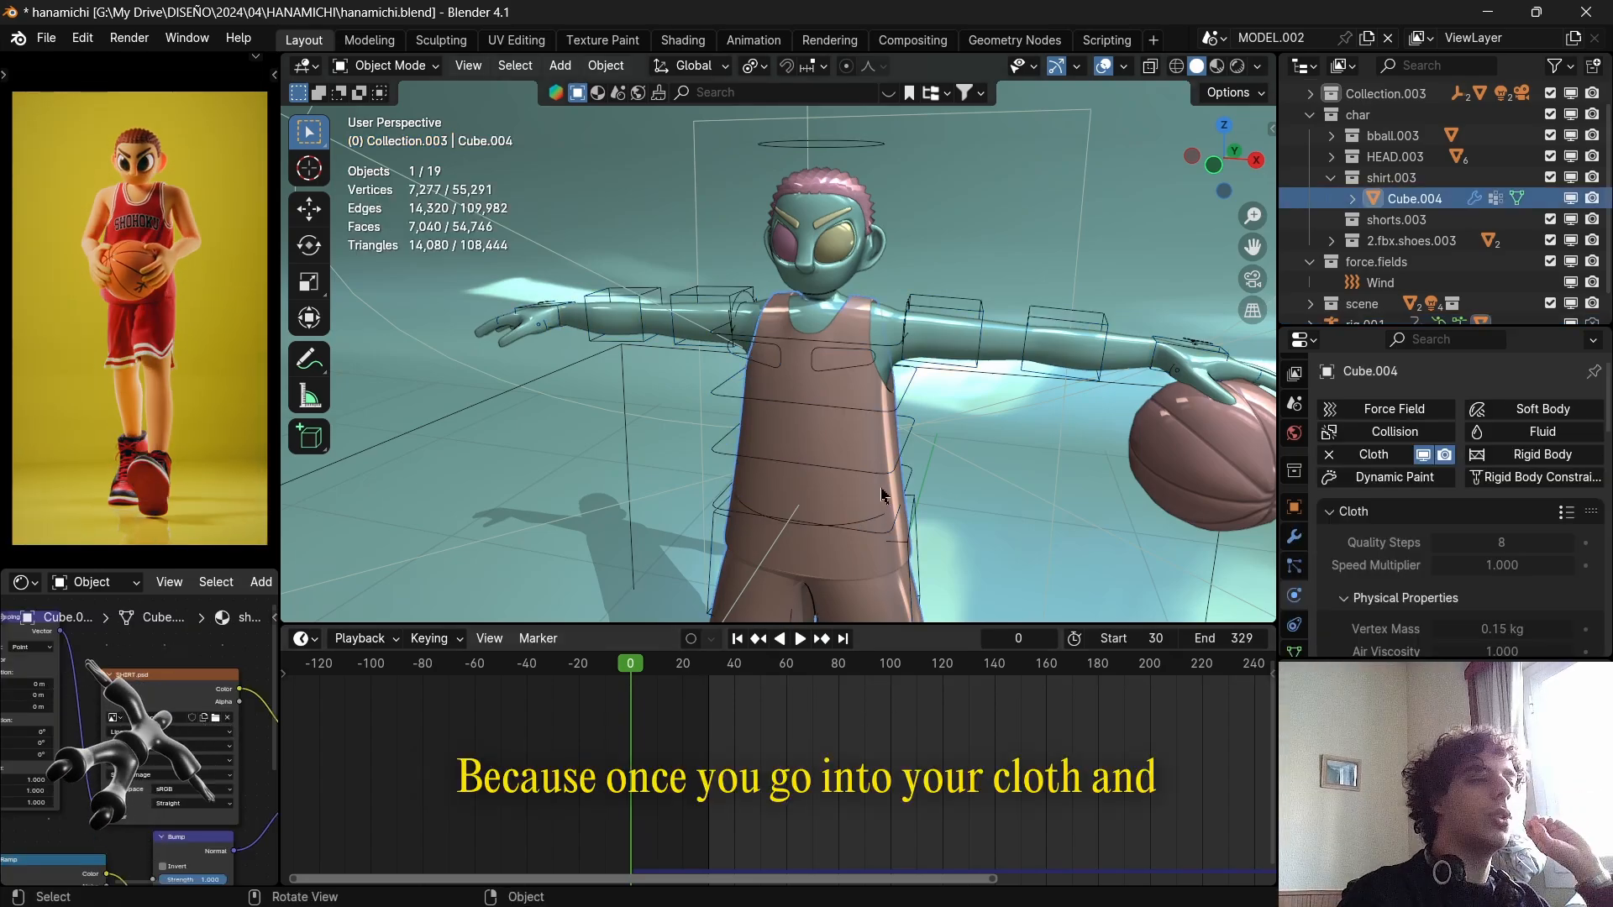
{"action": "scroll", "coordinate": [1388, 625], "scroll_direction": "down", "scroll_amount": 15}
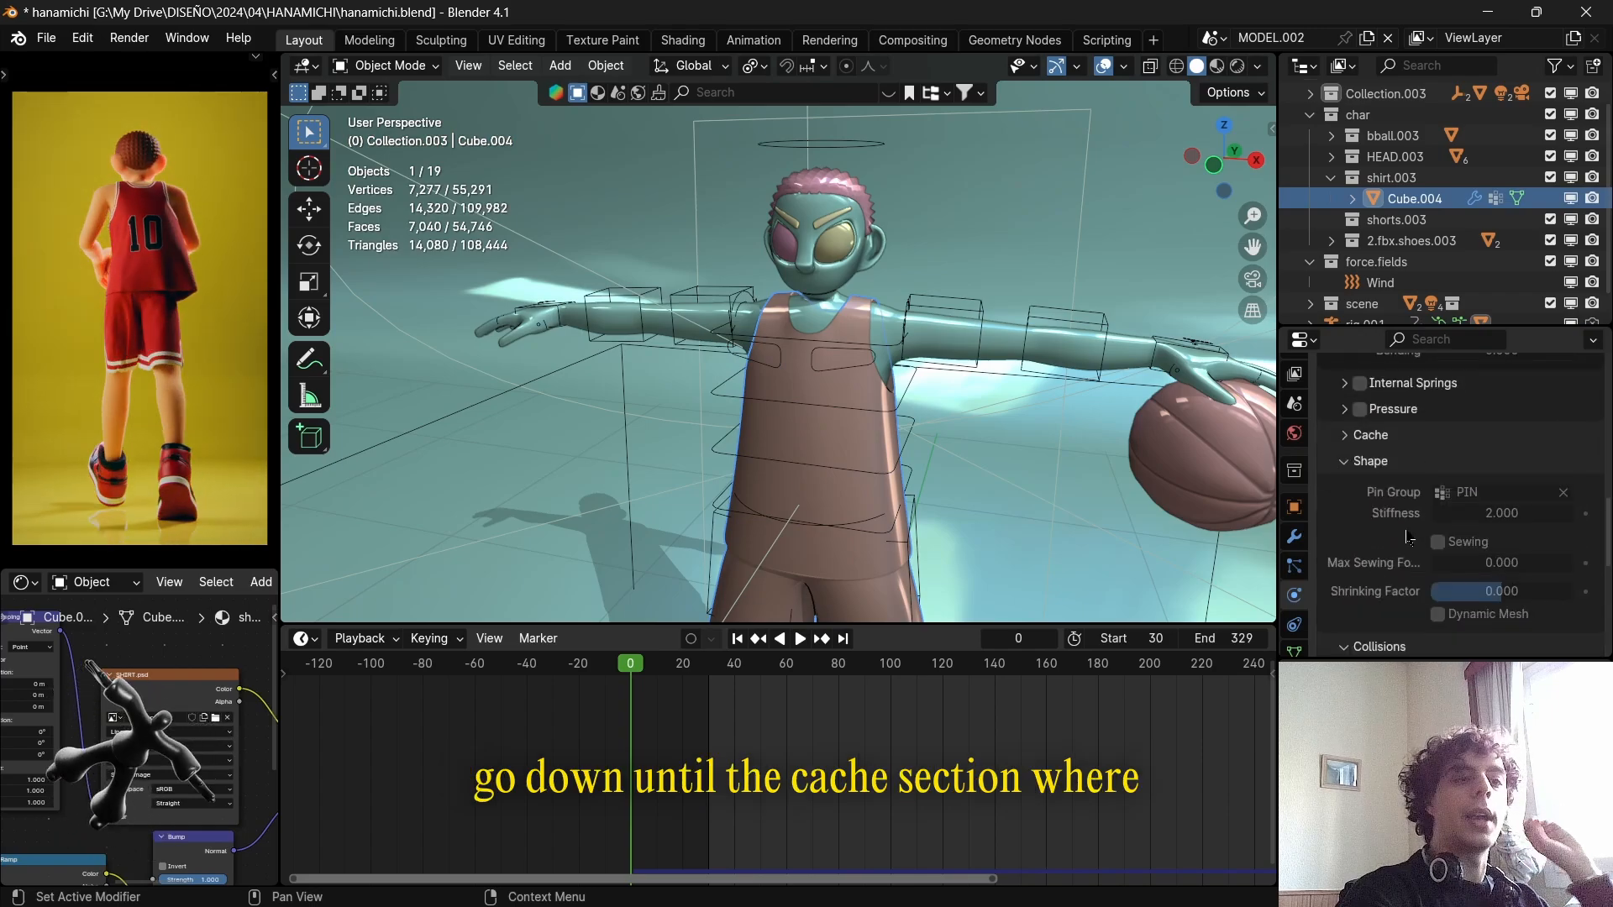
{"action": "left_click", "coordinate": [1382, 463]}
{"action": "left_click", "coordinate": [1378, 446]}
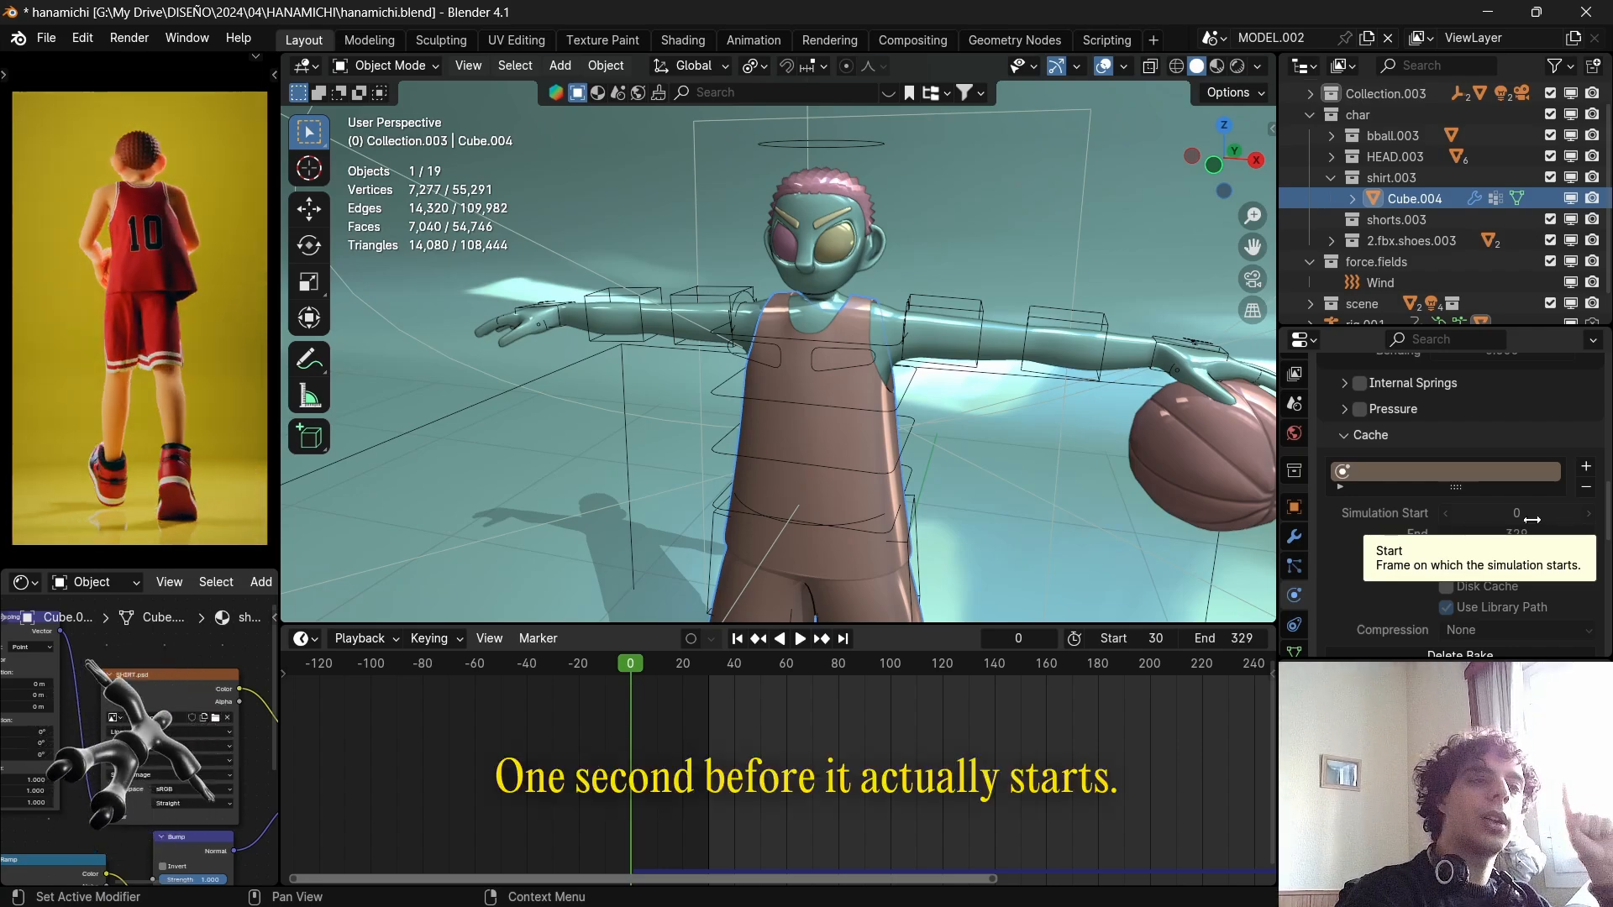
{"action": "middle_click_drag", "start_coordinate": [1008, 420], "coordinate": [767, 534]}
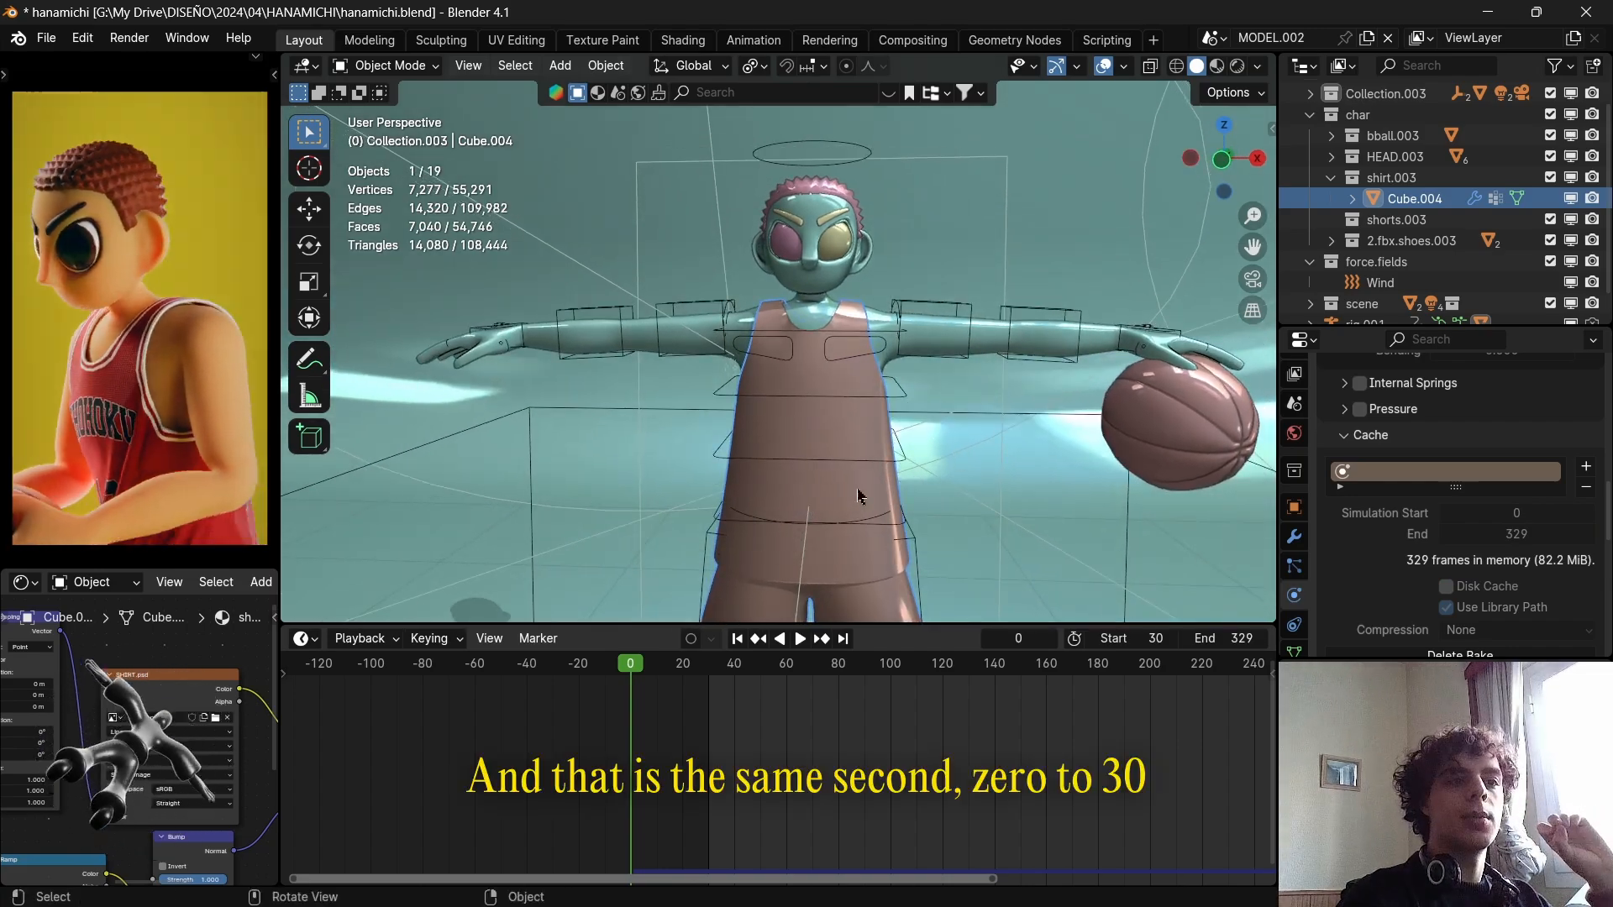
Select the character's rig and scrub from the T-pose at frame 0 to the walking pose at frame 30.
{"action": "left_click_drag", "start_coordinate": [633, 673], "coordinate": [594, 688]}
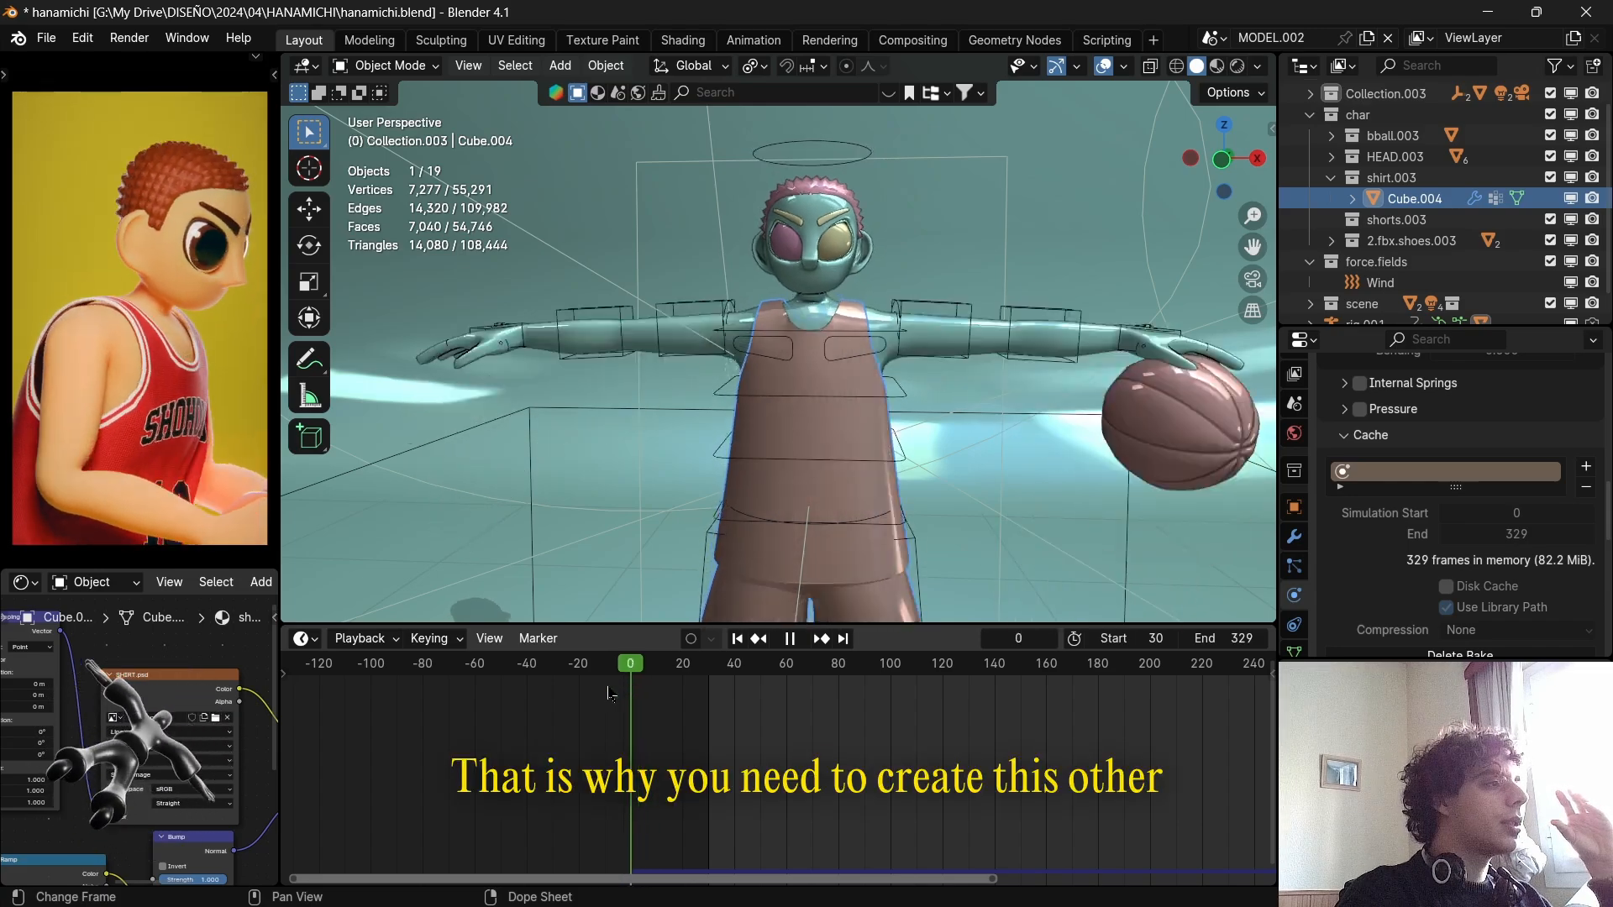
{"action": "left_click", "coordinate": [901, 405]}
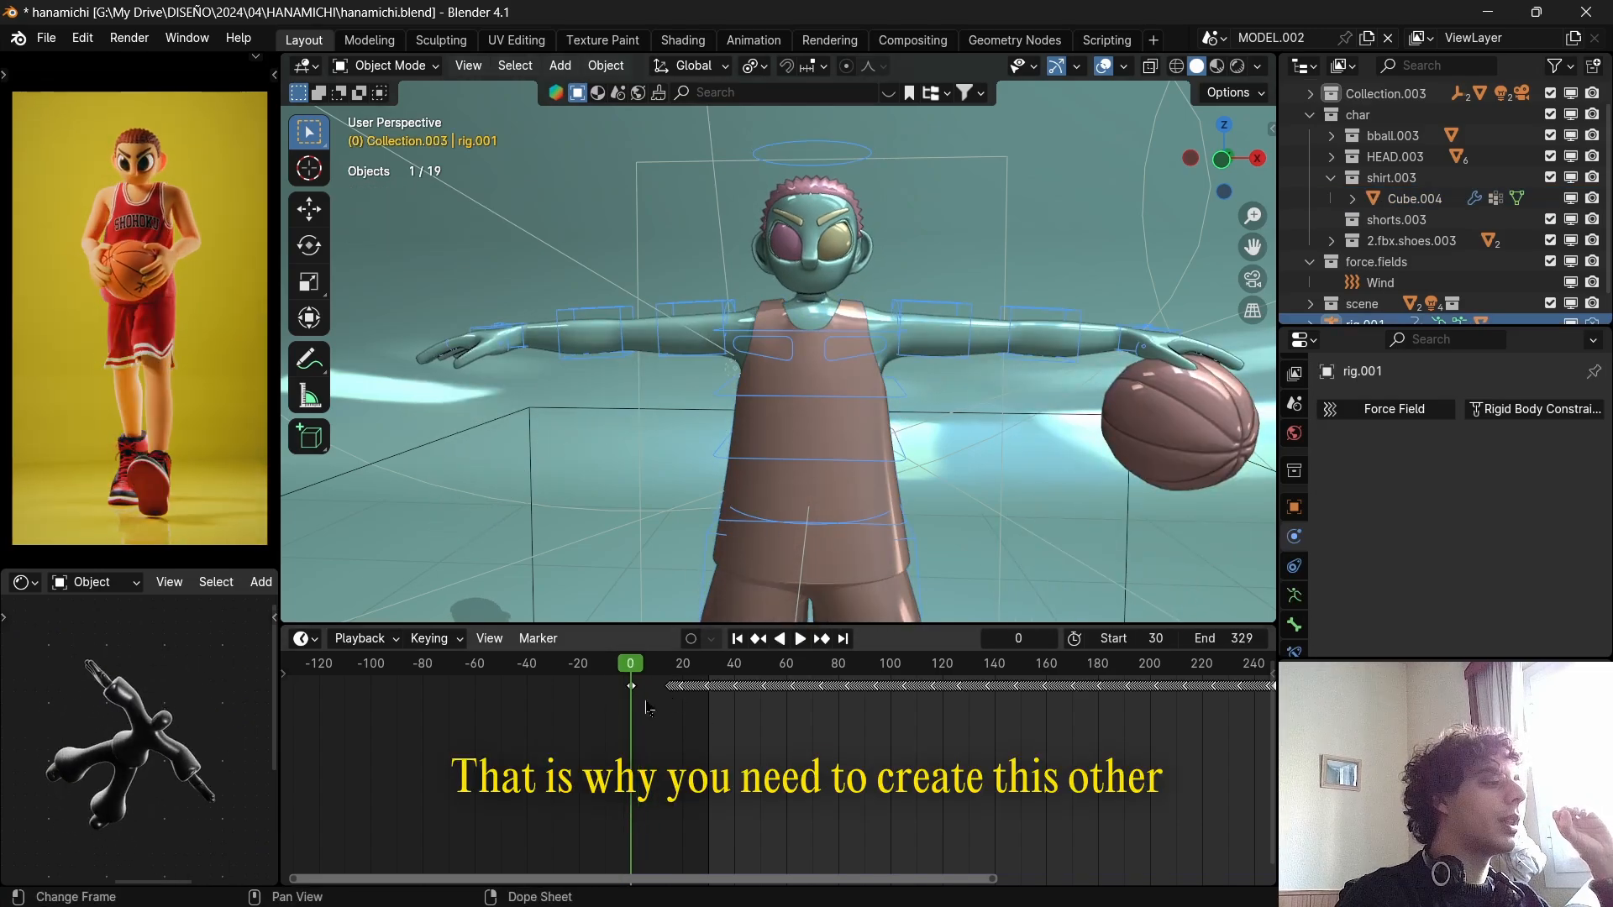
{"action": "scroll", "coordinate": [647, 708], "scroll_direction": "up", "scroll_amount": 3}
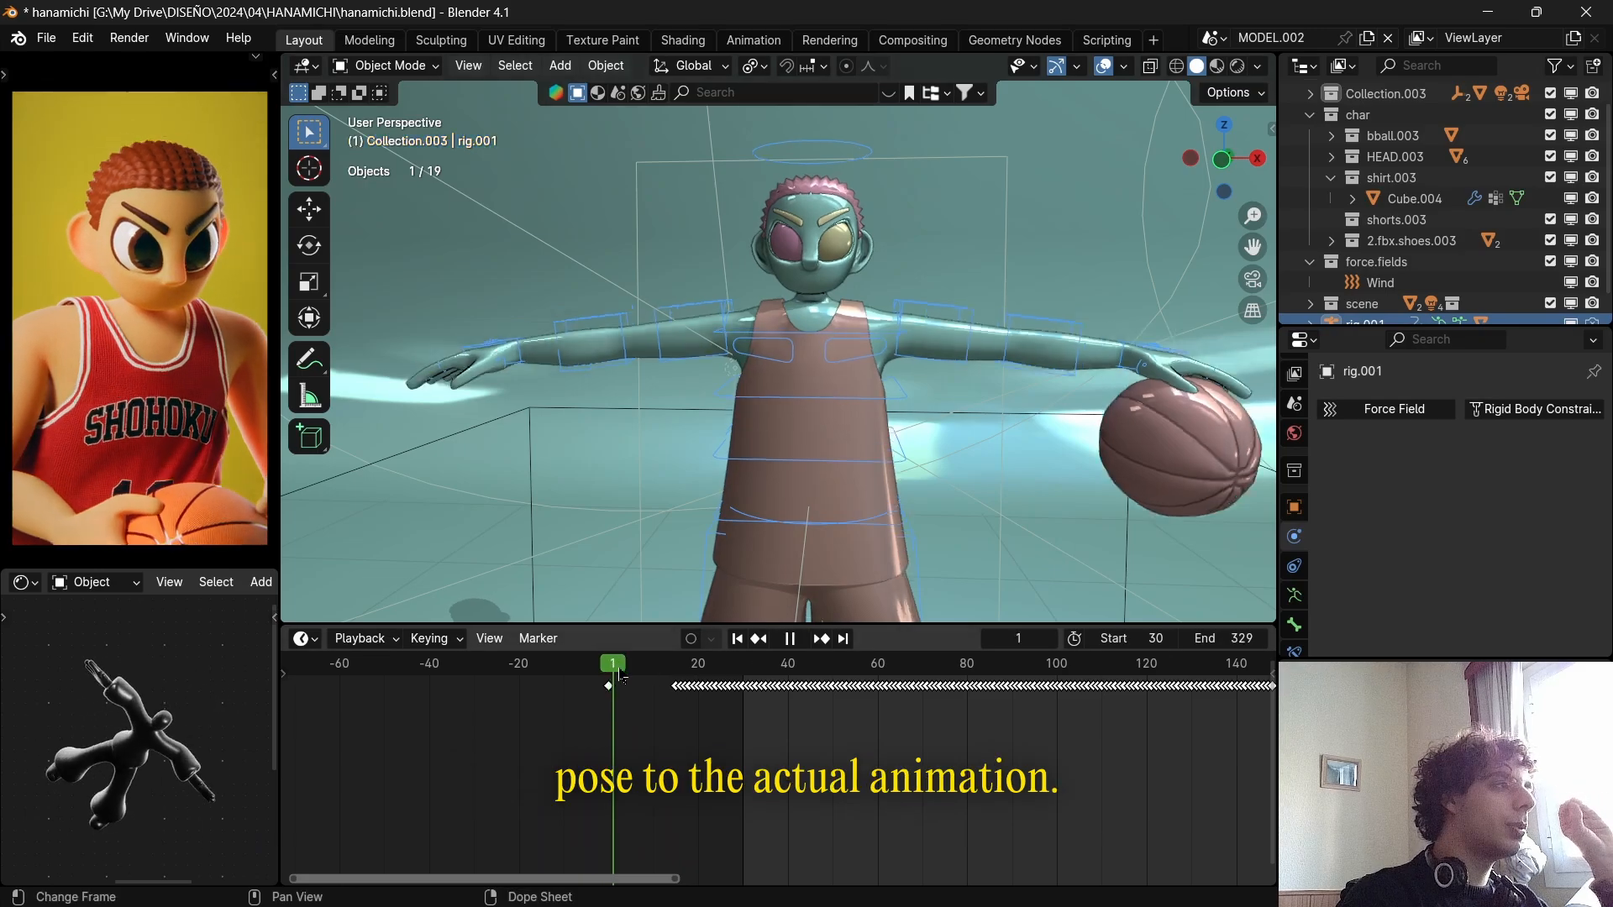
{"action": "key", "text": "space"}
{"action": "left_click_drag", "start_coordinate": [688, 685], "coordinate": [743, 698]}
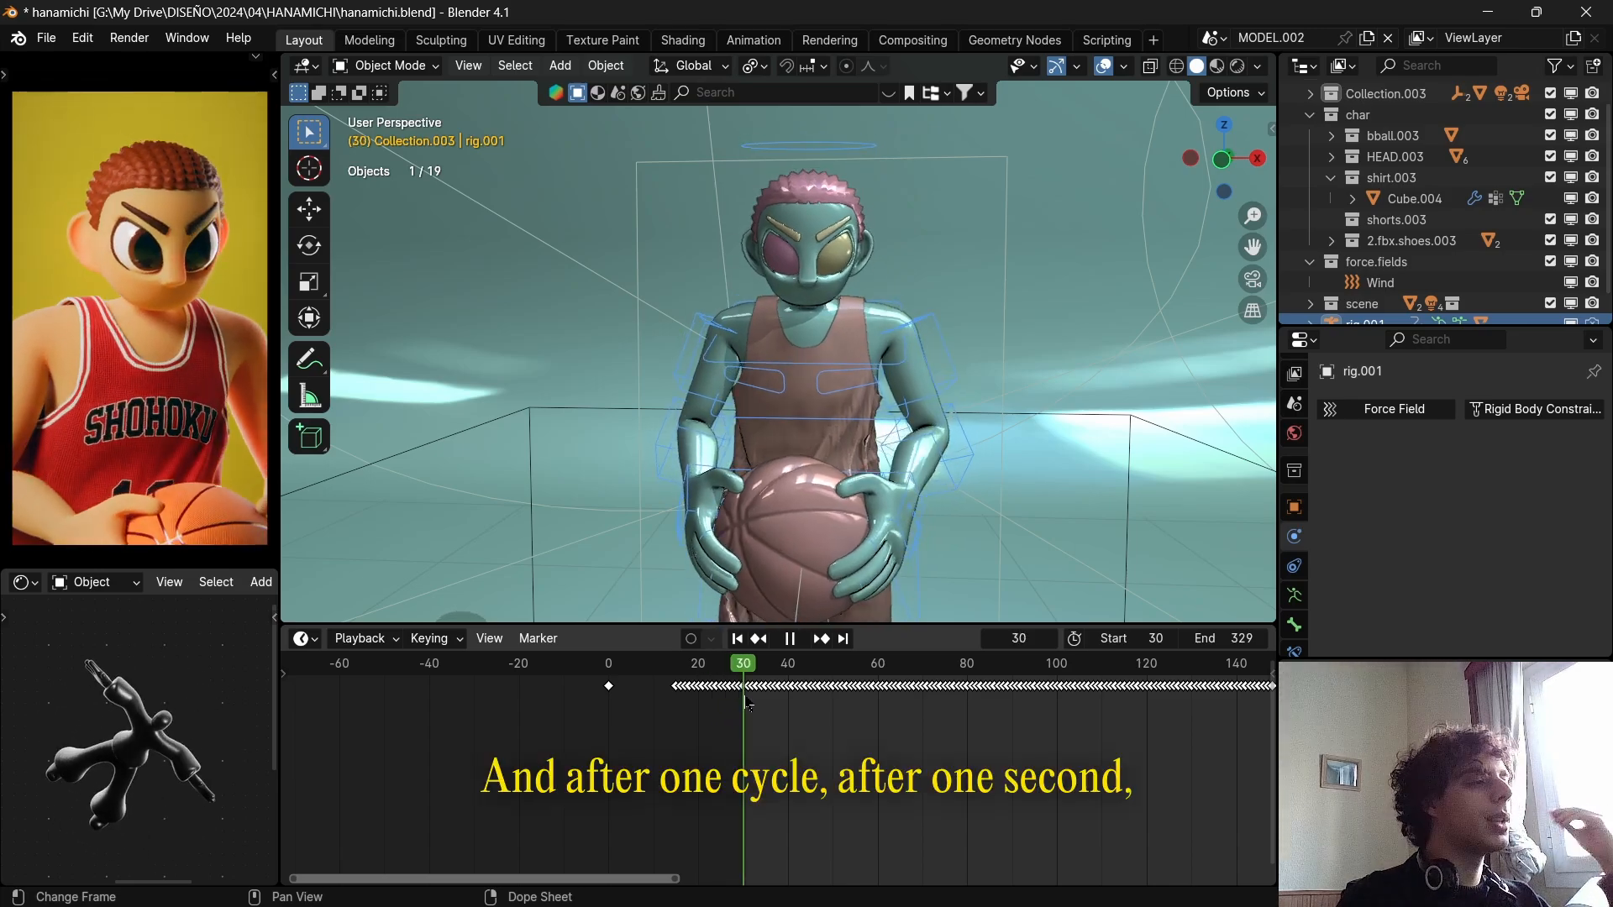
View the whole character from the side, play past the start frame, and scrub the animation back to frame 0.
{"action": "scroll", "coordinate": [925, 486], "scroll_direction": "down", "scroll_amount": 5}
{"action": "middle_click_drag", "start_coordinate": [925, 485], "coordinate": [839, 506]}
{"action": "scroll", "coordinate": [677, 464], "scroll_direction": "up", "scroll_amount": 1}
{"action": "scroll", "coordinate": [714, 488], "scroll_direction": "down", "scroll_amount": 2}
{"action": "key", "text": "space"}
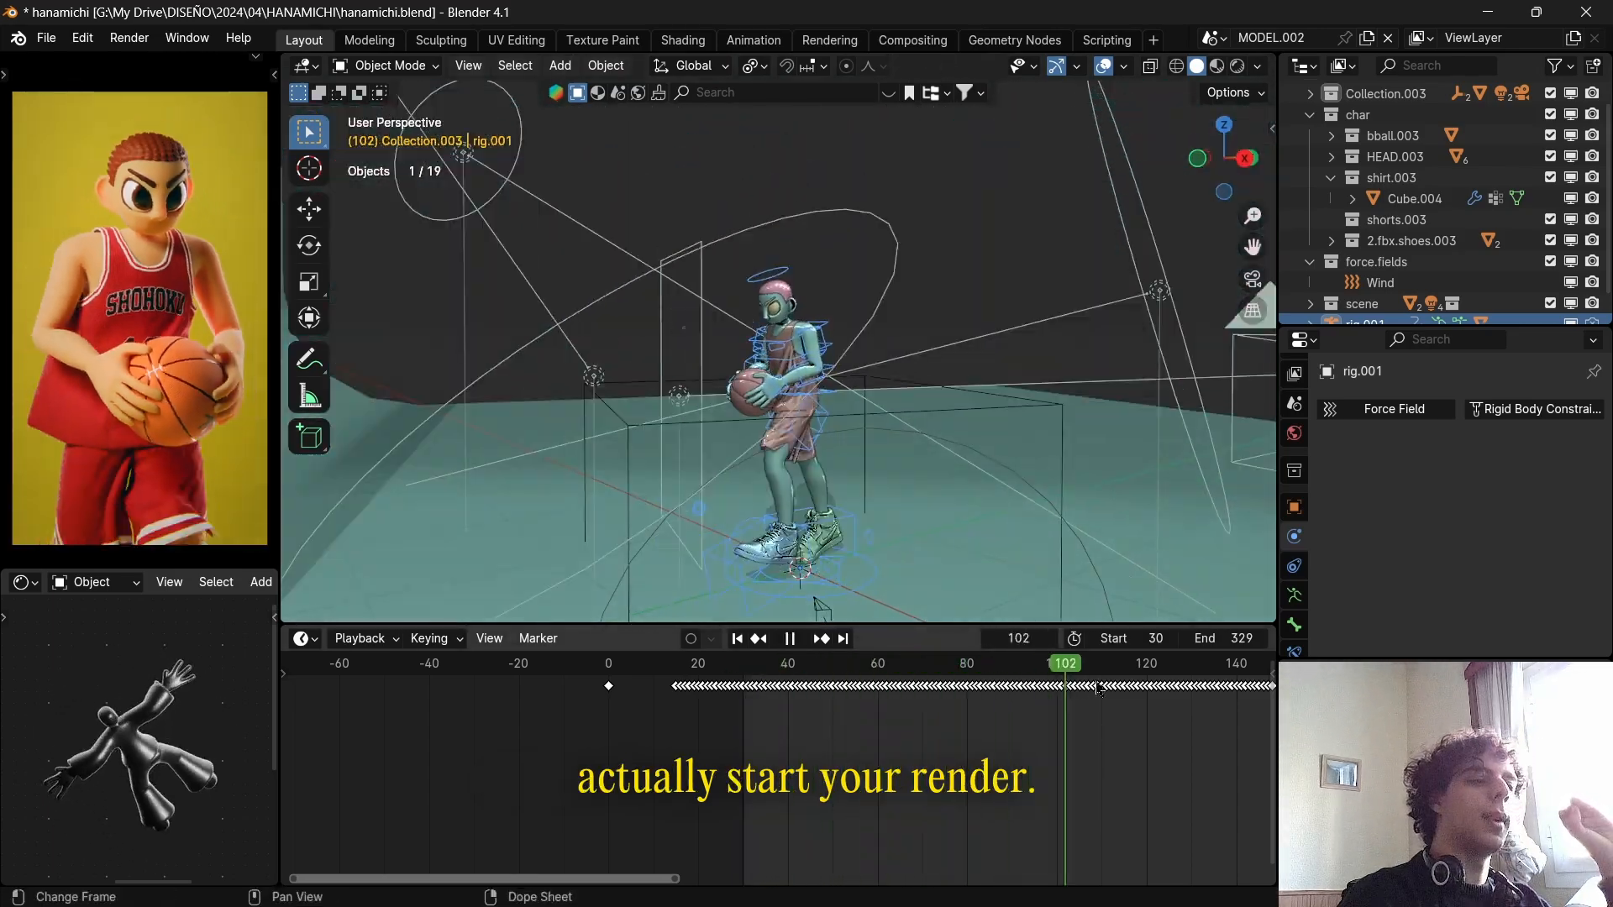
{"action": "left_click_drag", "start_coordinate": [943, 674], "coordinate": [609, 687]}
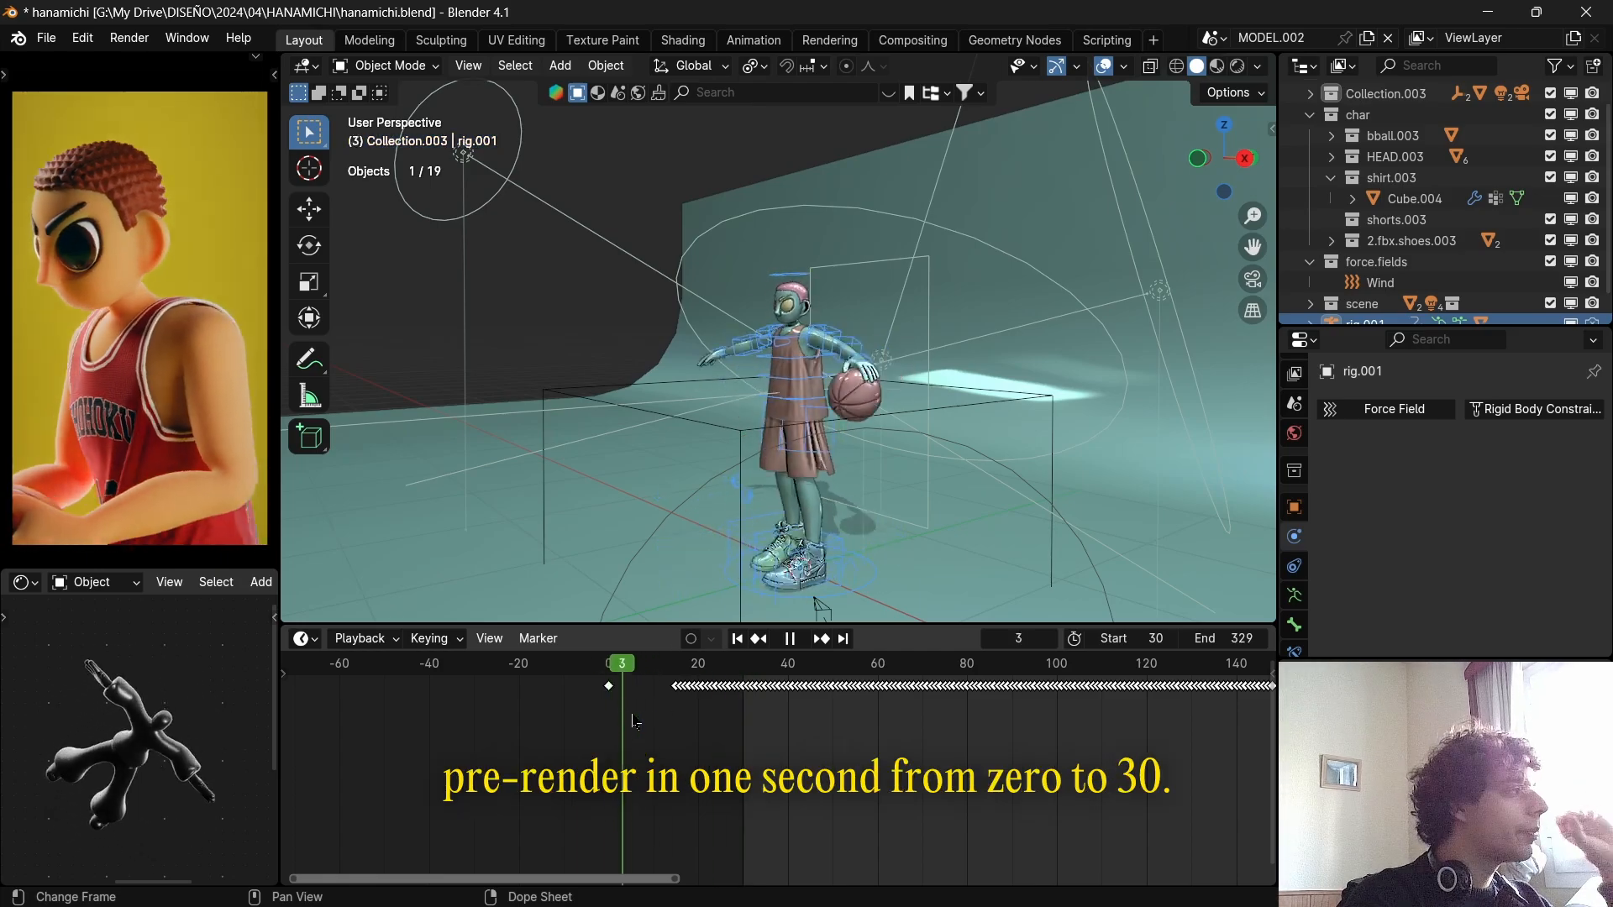
{"action": "key", "text": "Escape"}
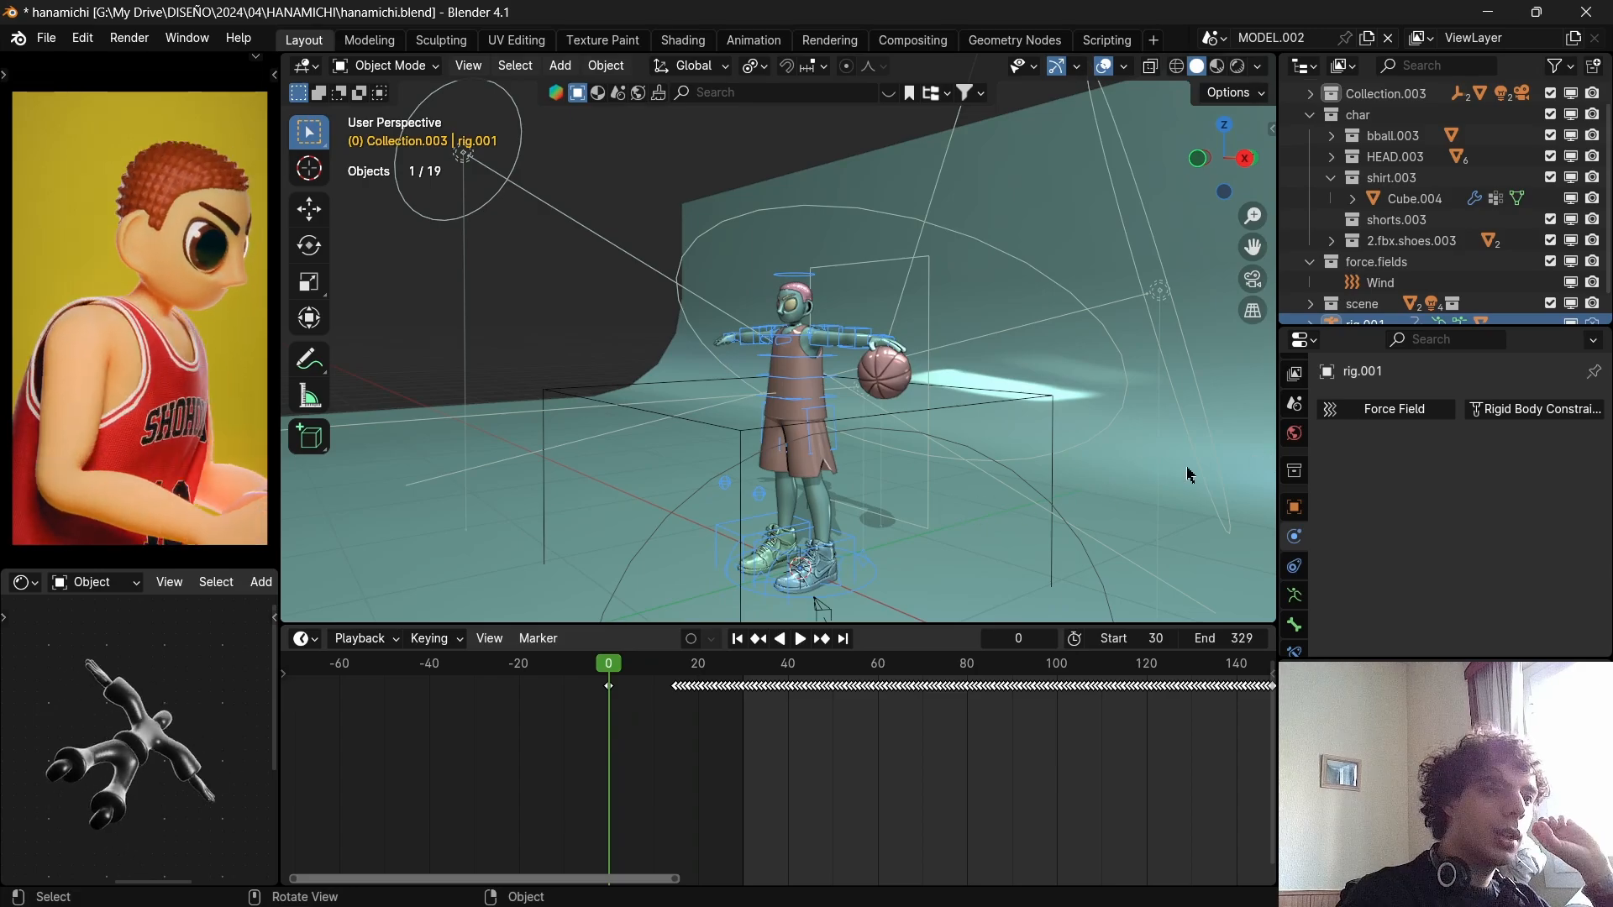
Select the clothing mesh and review its Cloth cache range and bake options.
{"action": "left_click", "coordinate": [802, 483]}
{"action": "scroll", "coordinate": [1456, 546], "scroll_direction": "down", "scroll_amount": 10}
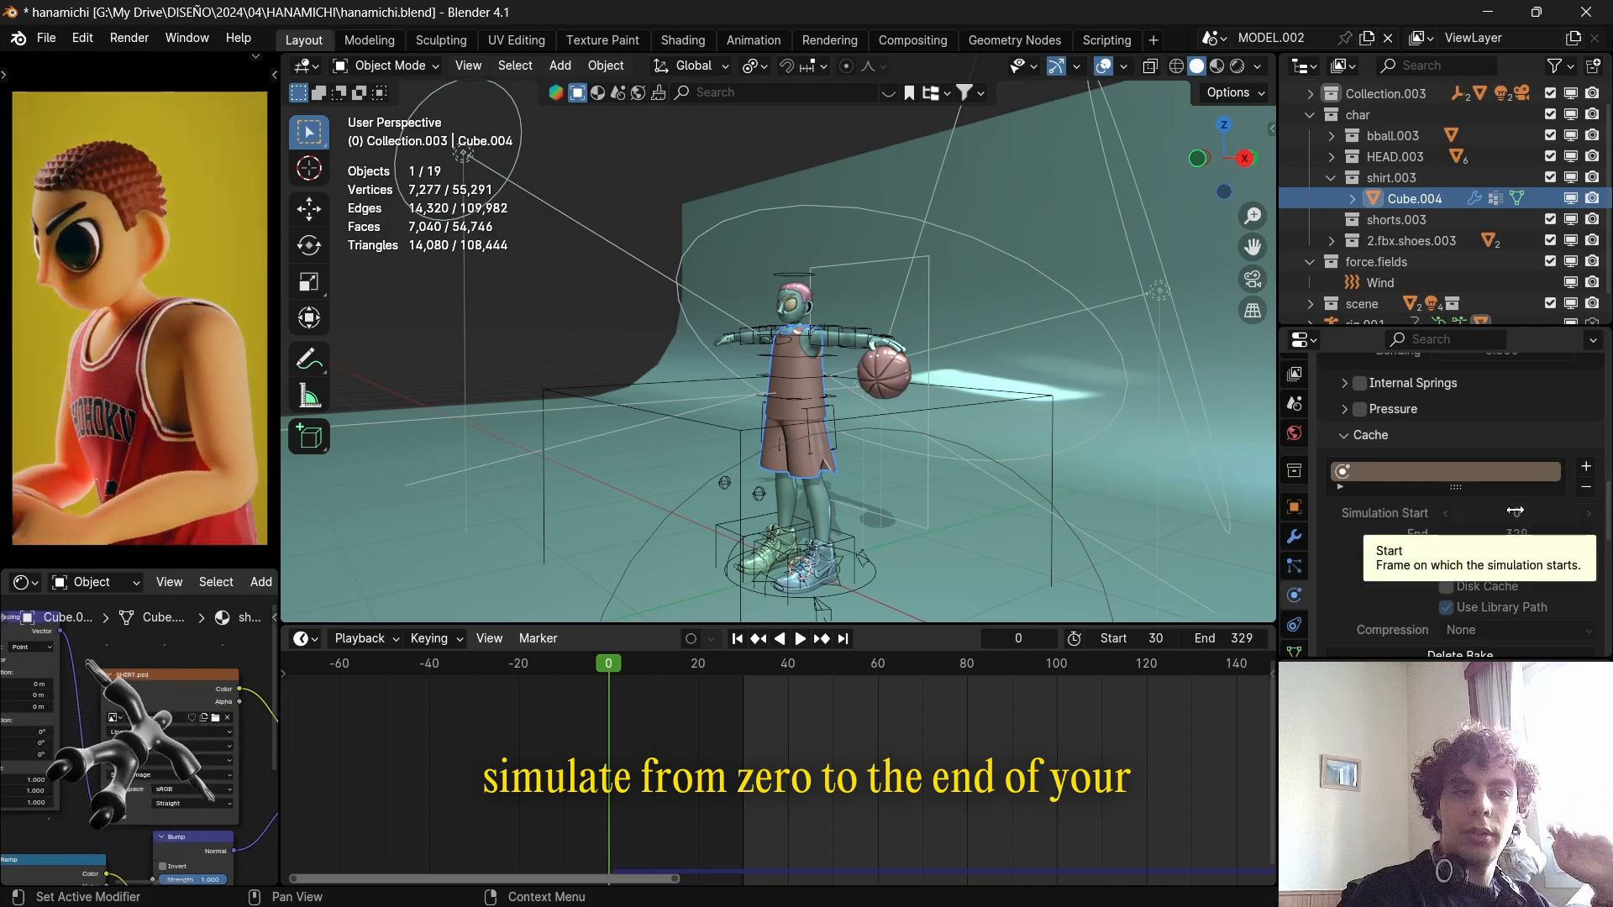
{"action": "scroll", "coordinate": [1354, 504], "scroll_direction": "down", "scroll_amount": 5}
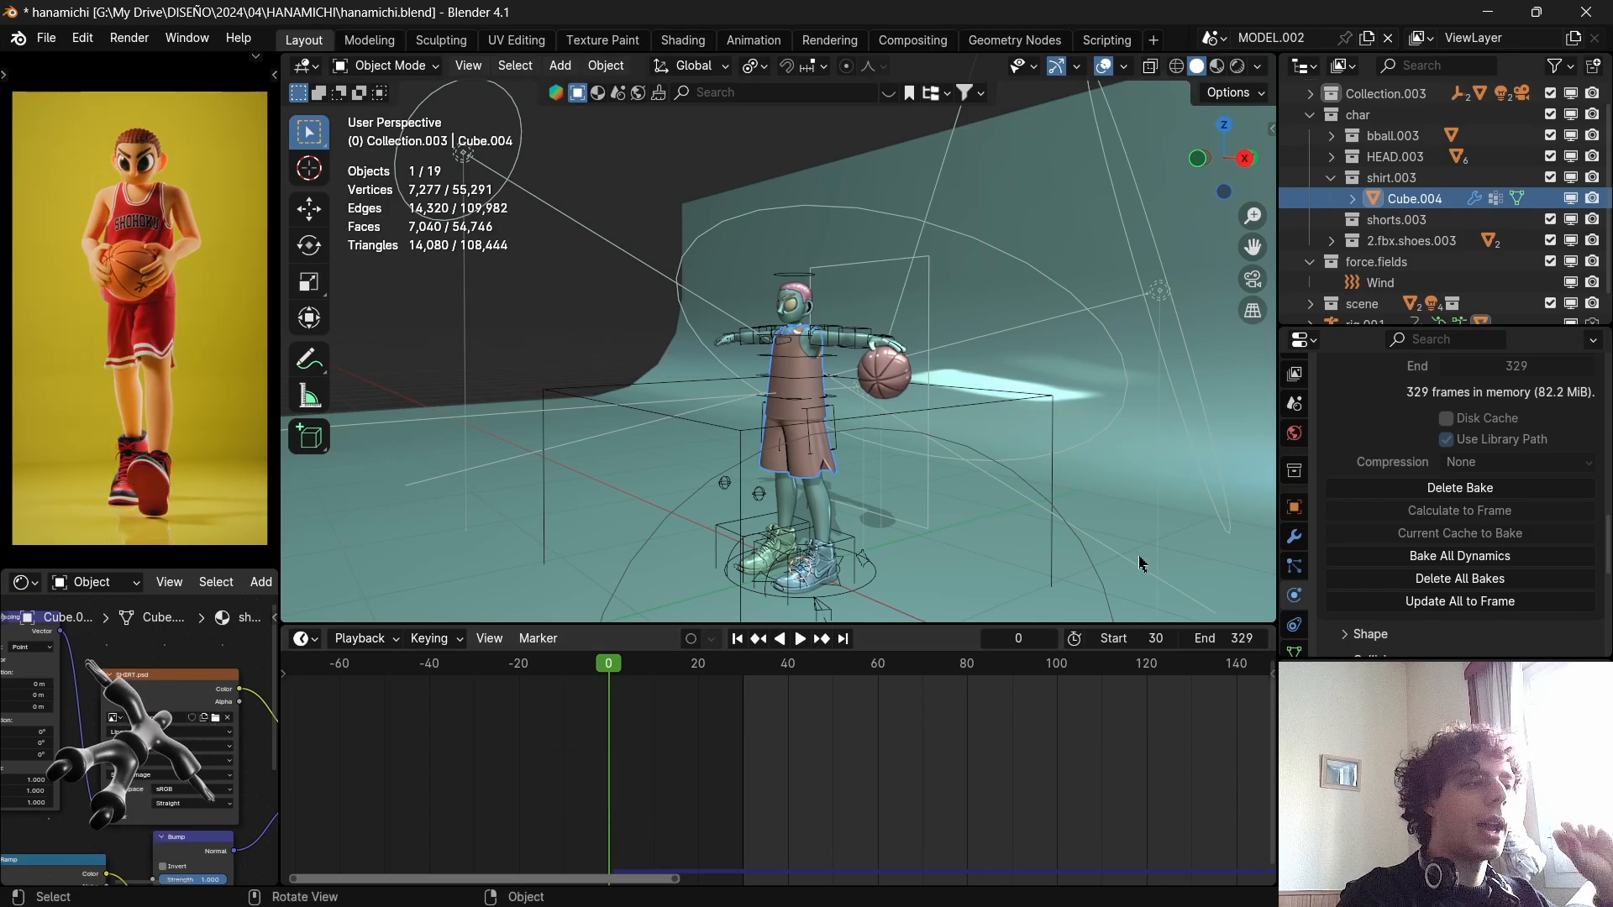
{"action": "middle_click_drag", "start_coordinate": [892, 501], "coordinate": [1080, 406]}
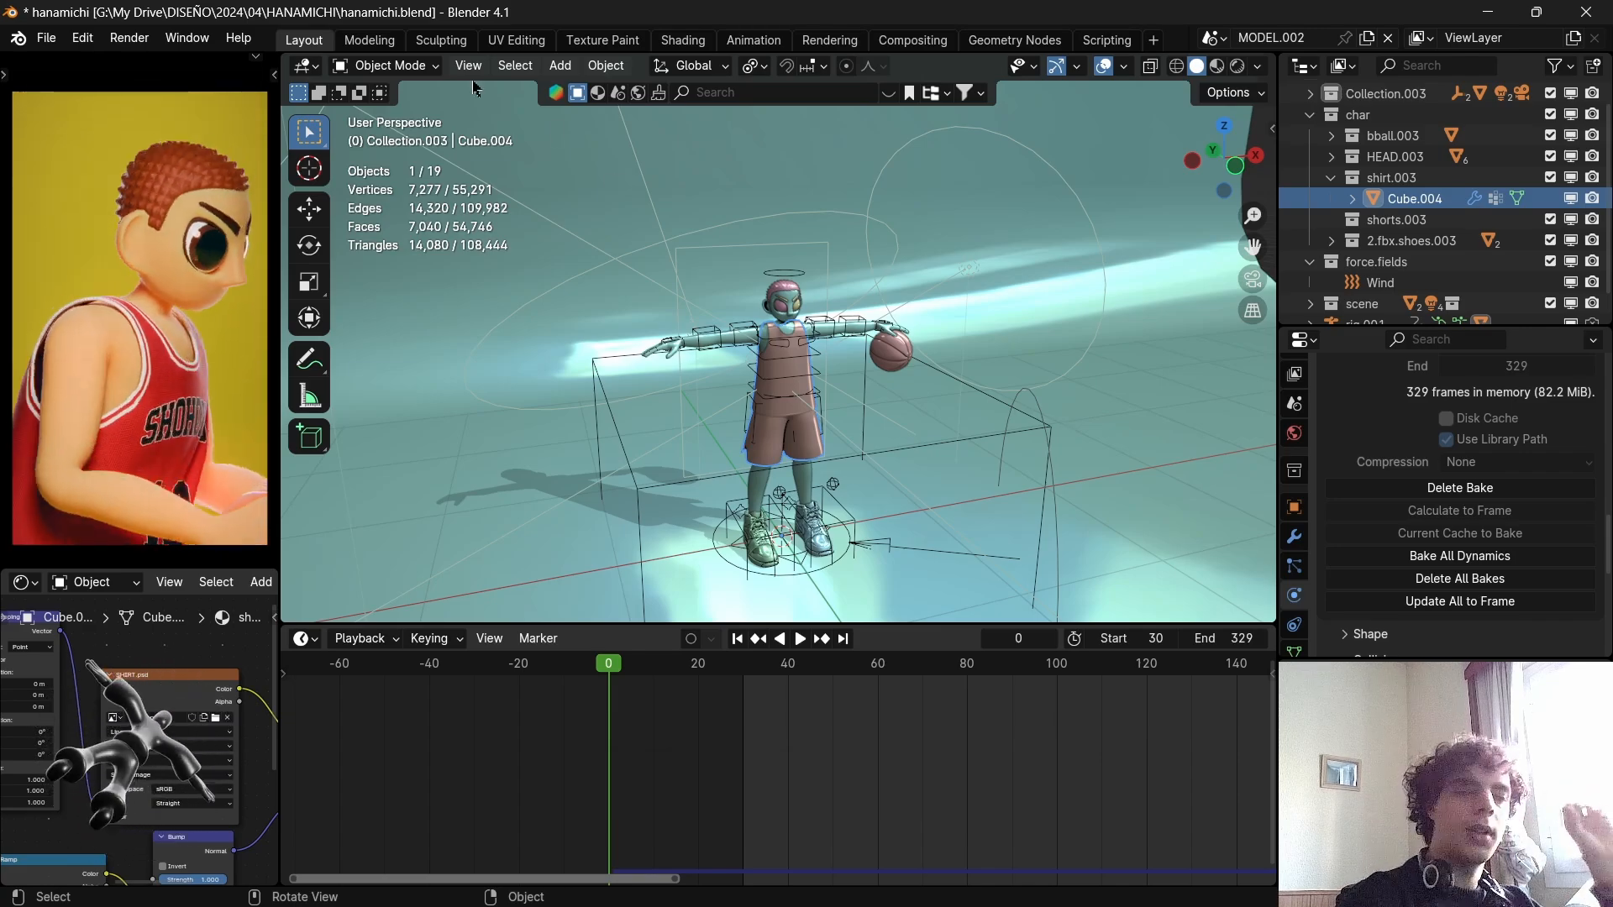
Play the baked clothing simulation from frame 0 and stop at frame 20 to inspect how the clothes fit.
{"action": "scroll", "coordinate": [849, 364], "scroll_direction": "down", "scroll_amount": 5}
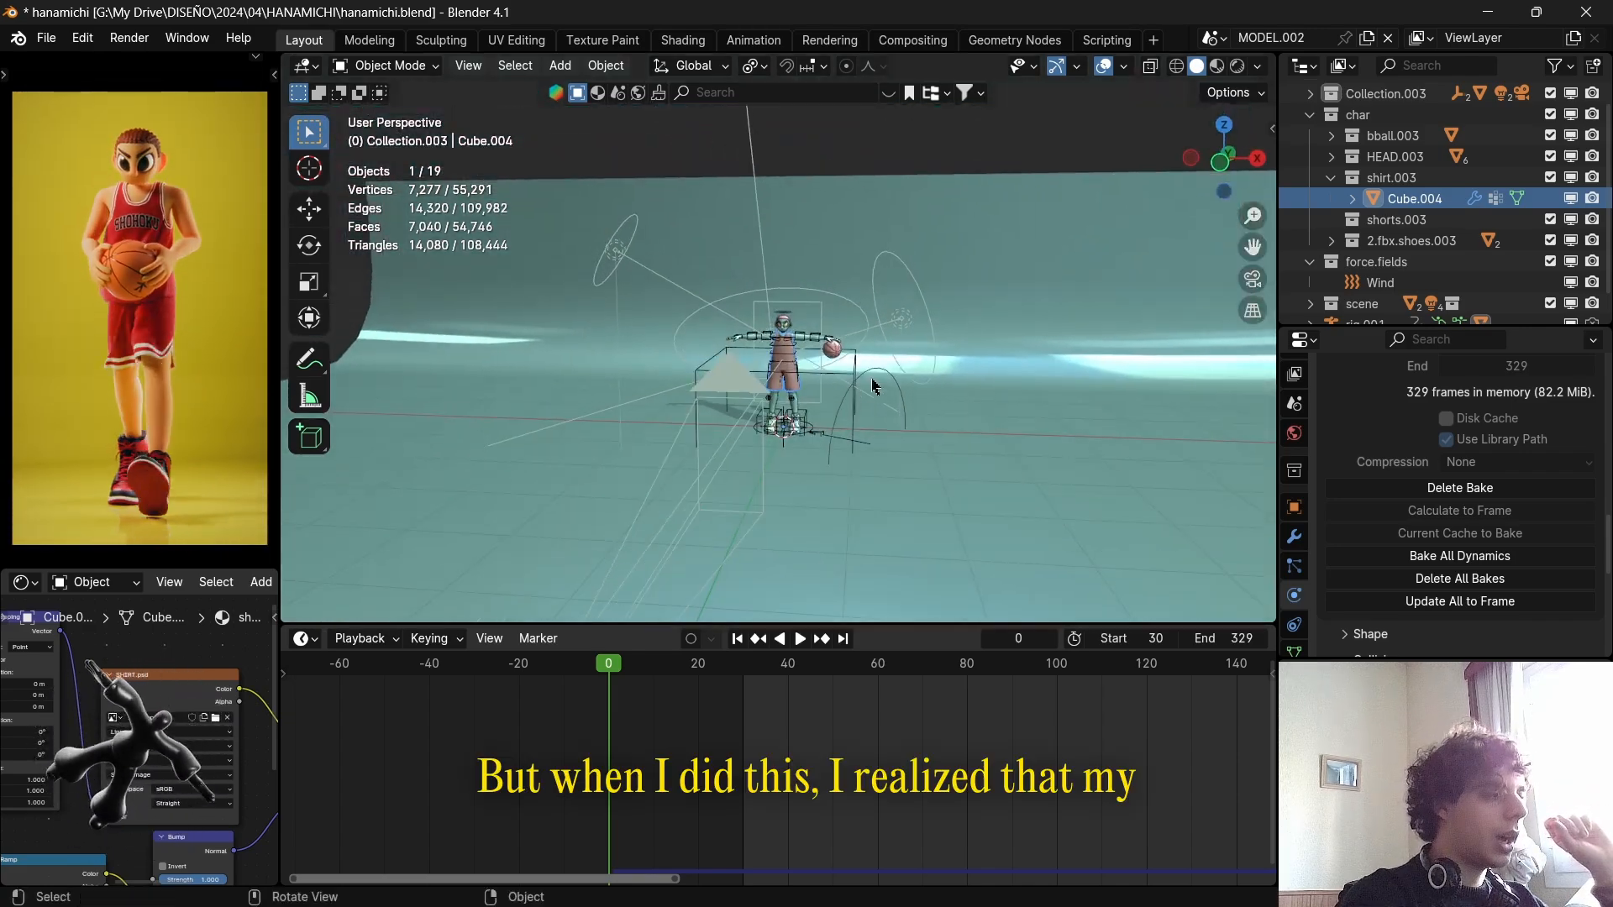
{"action": "left_click_drag", "start_coordinate": [646, 669], "coordinate": [568, 677]}
{"action": "scroll", "coordinate": [773, 330], "scroll_direction": "up", "scroll_amount": 7}
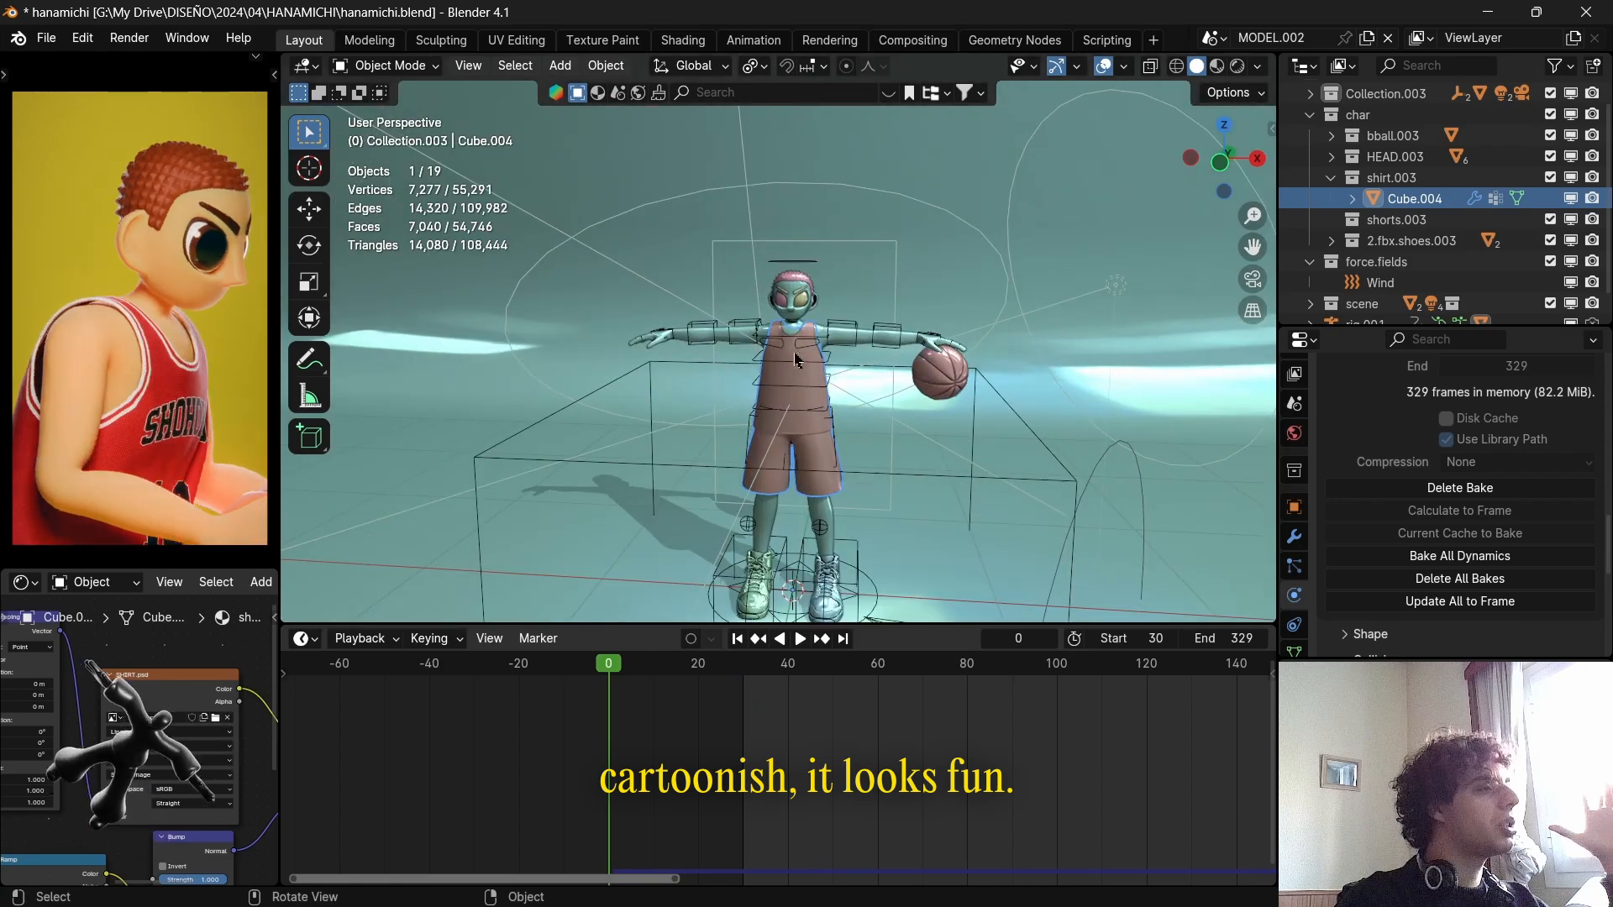
{"action": "key", "text": "space"}
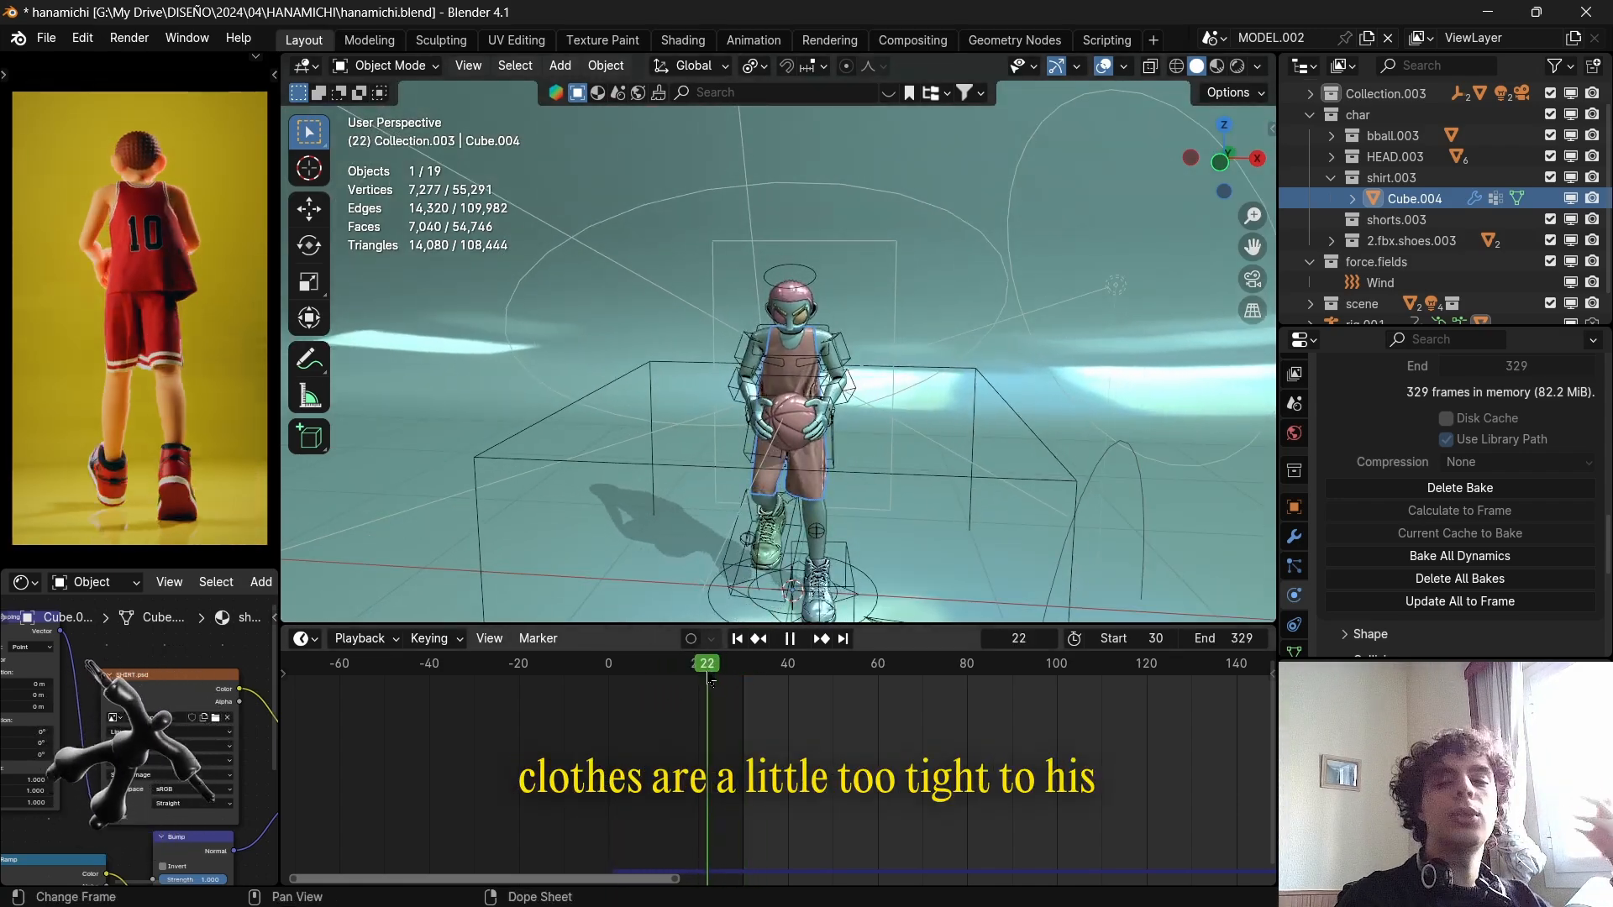
{"action": "mouse_move", "coordinate": [711, 682]}
{"action": "left_mouse_down"}
{"action": "mouse_move", "coordinate": [733, 676]}
{"action": "mouse_move", "coordinate": [699, 661]}
{"action": "left_mouse_up"}
{"action": "scroll", "coordinate": [941, 340], "scroll_direction": "down", "scroll_amount": 3}
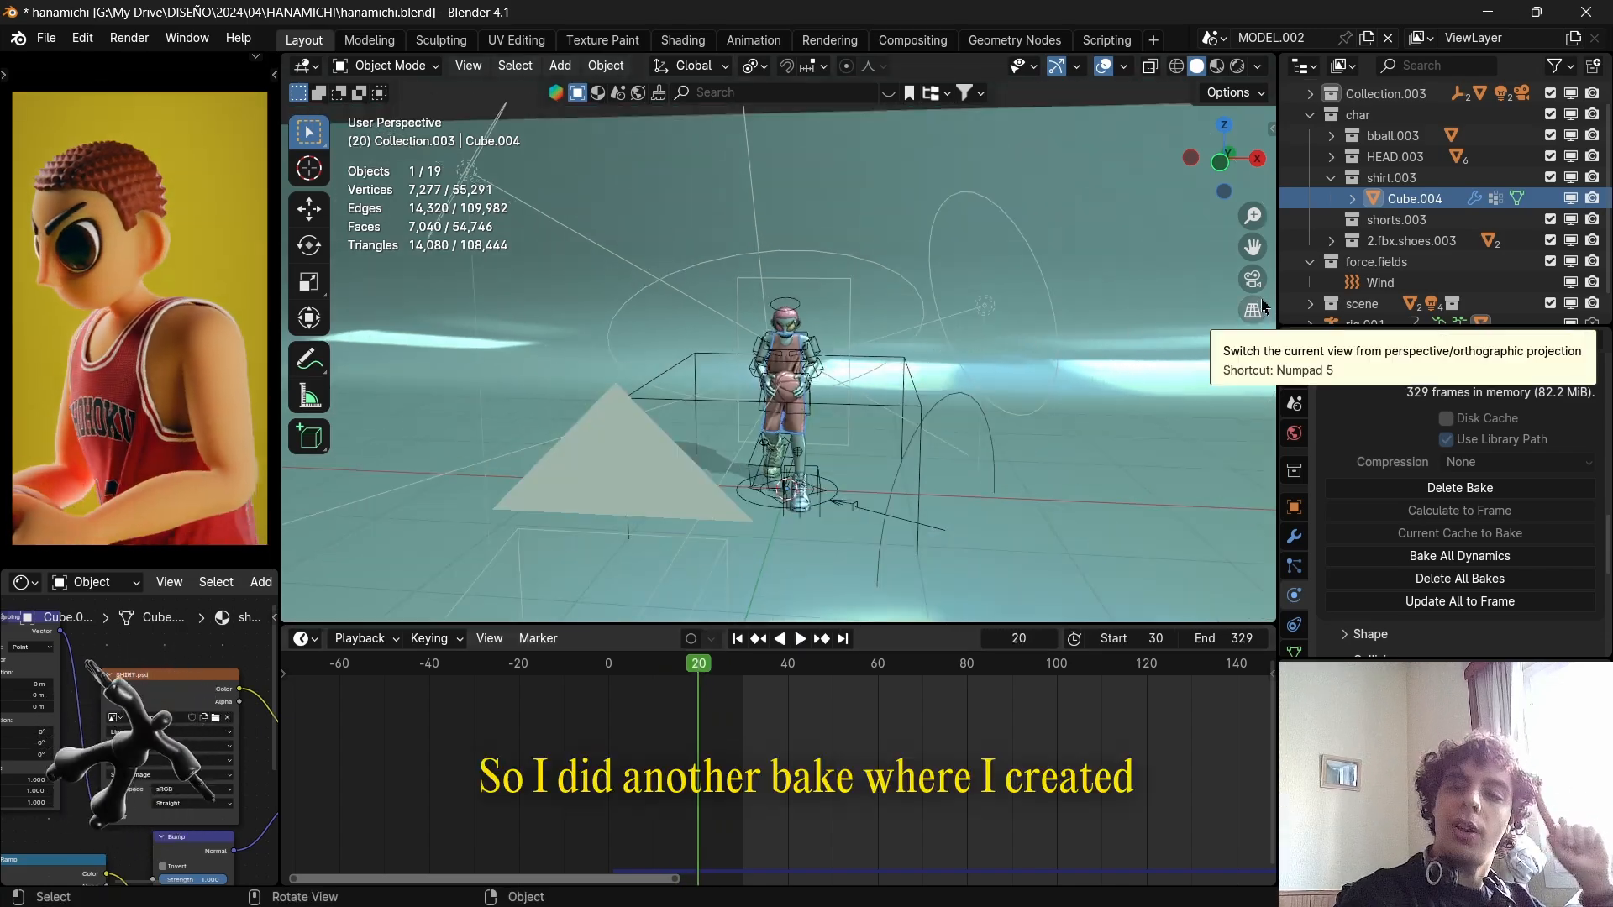
Select the Wind force field near the character and bring up the object types available to add.
{"action": "left_click", "coordinate": [954, 403]}
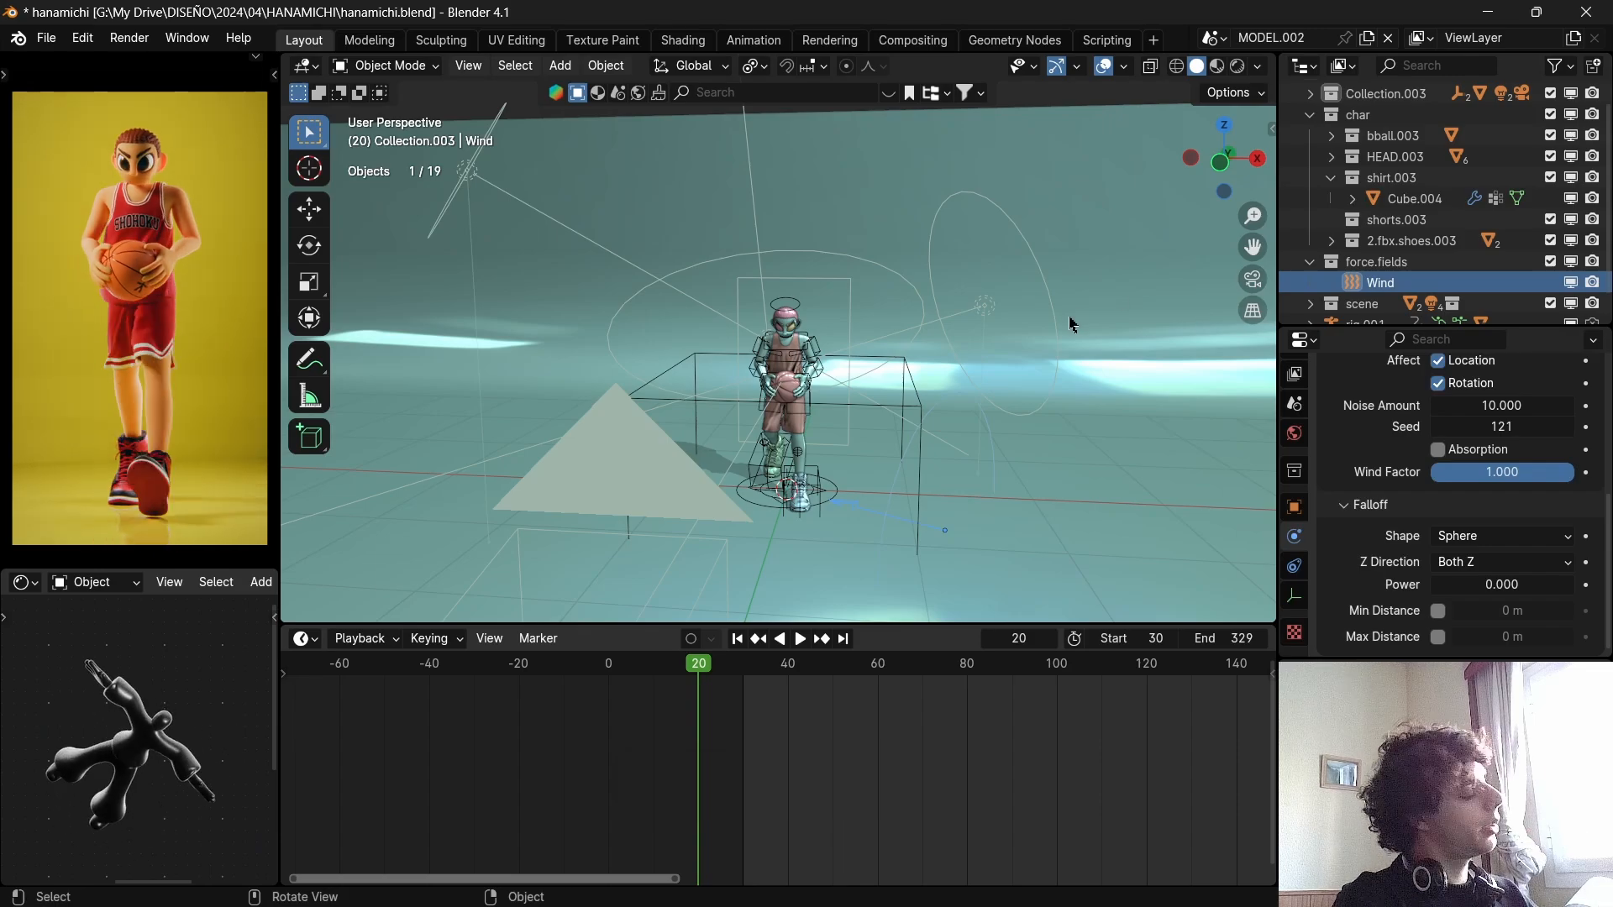
{"action": "middle_click_drag", "start_coordinate": [1071, 324], "coordinate": [991, 325]}
{"action": "scroll", "coordinate": [819, 491], "scroll_direction": "up", "scroll_amount": 3}
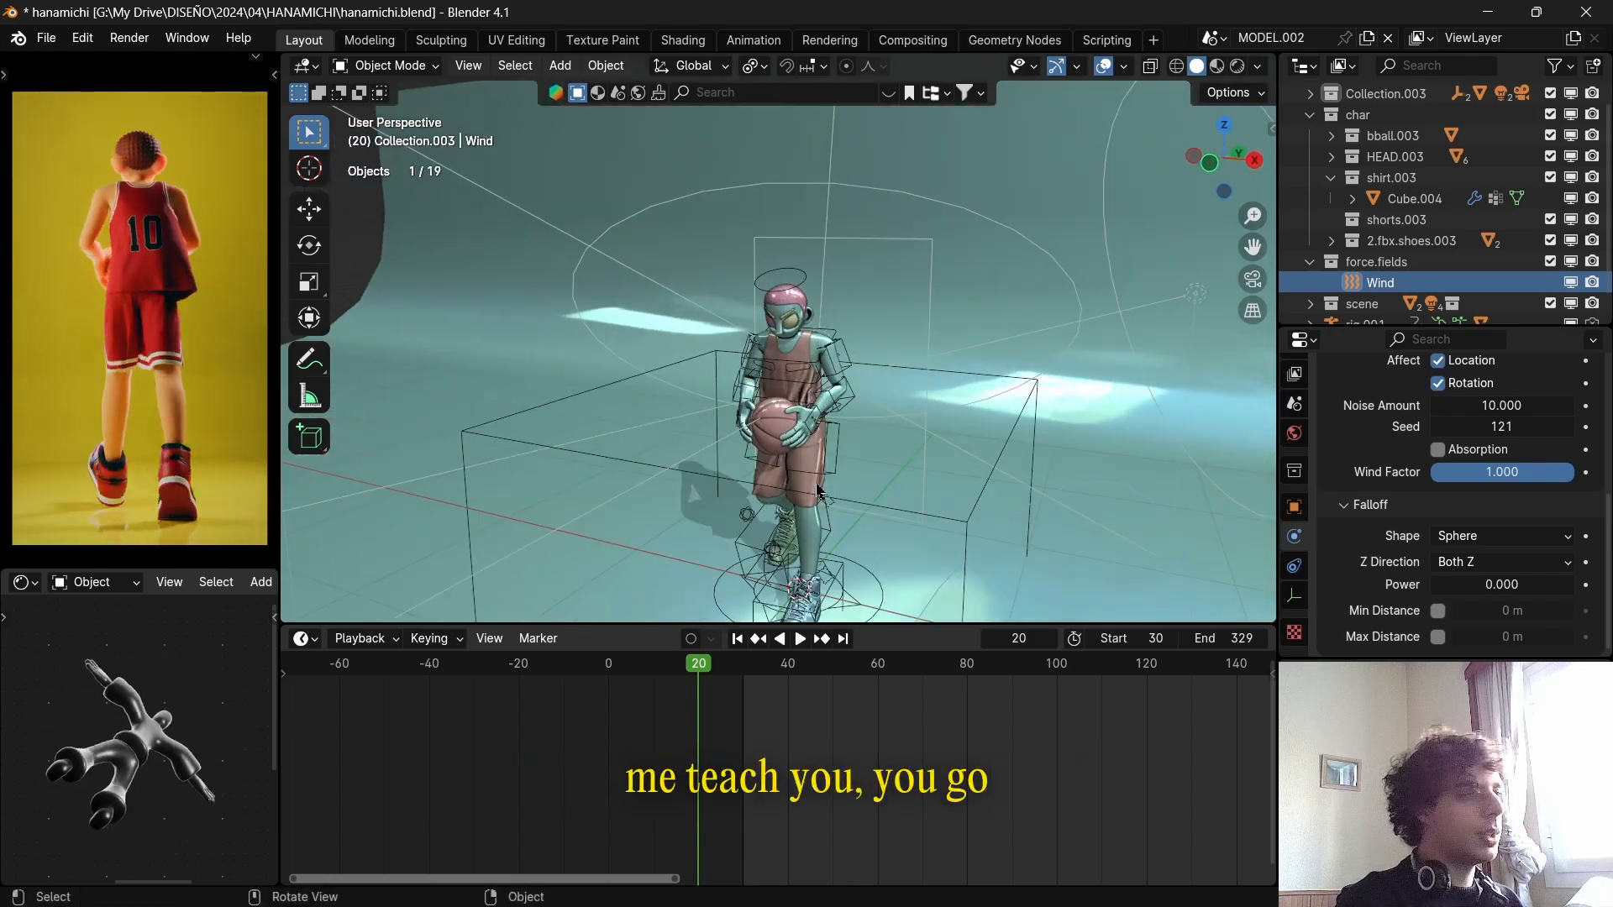
{"action": "key", "text": "shift+a"}
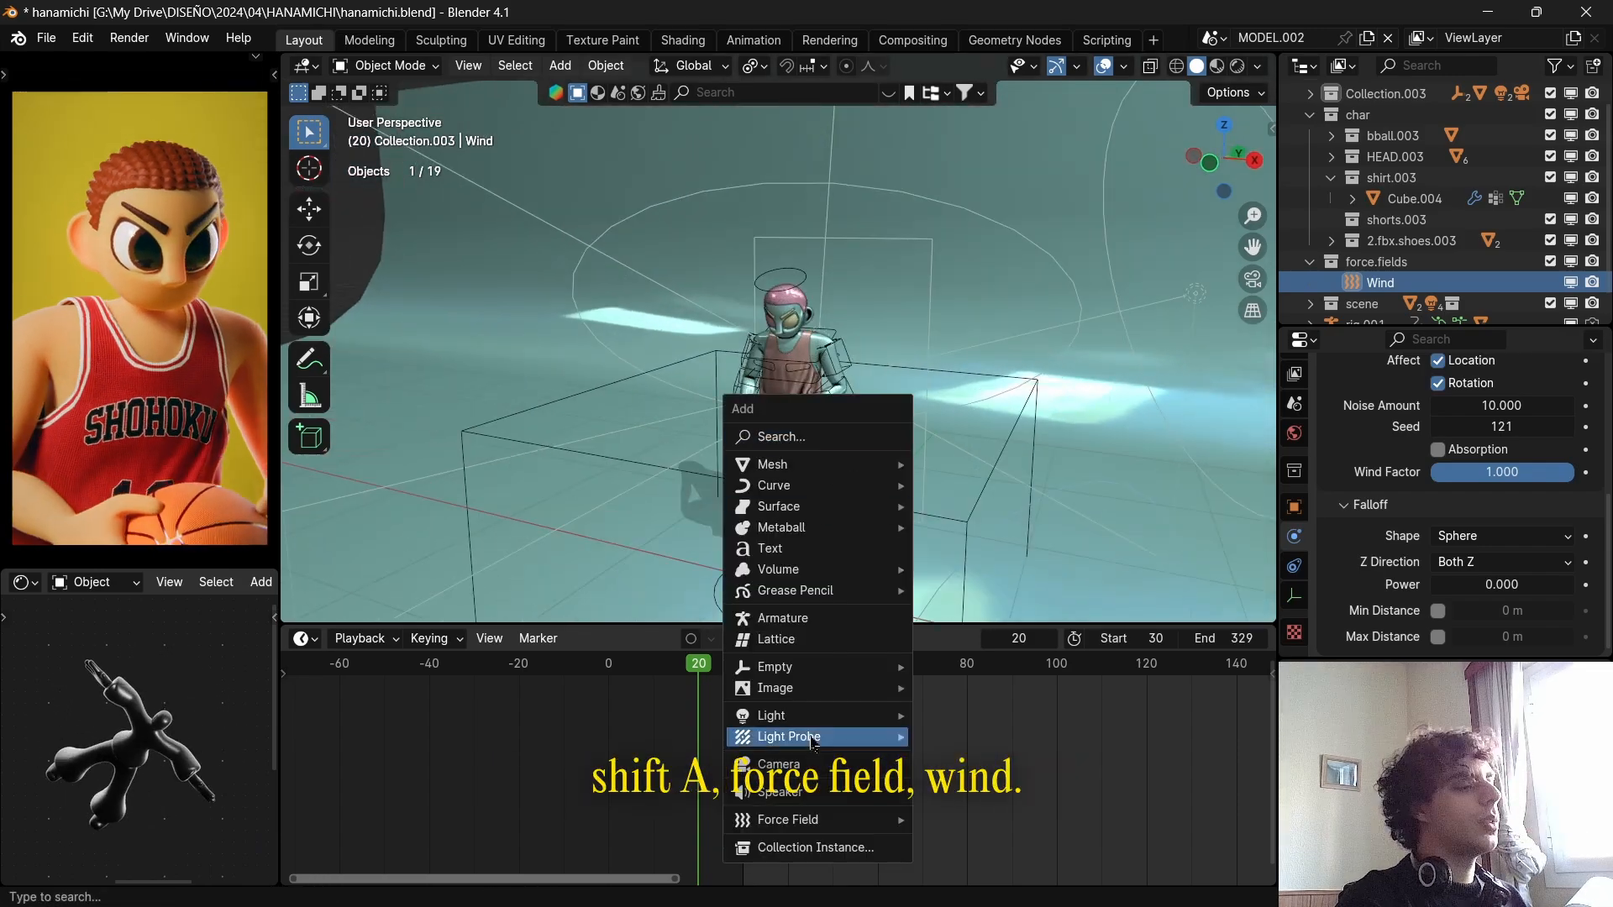
Check from the top orthographic view which way the Wind force field points relative to the character.
{"action": "middle_click_drag", "start_coordinate": [960, 380], "coordinate": [896, 531]}
{"action": "scroll", "coordinate": [896, 531], "scroll_direction": "down", "scroll_amount": 5}
{"action": "key", "text": "KP_7"}
{"action": "scroll", "coordinate": [897, 530], "scroll_direction": "up", "scroll_amount": 6}
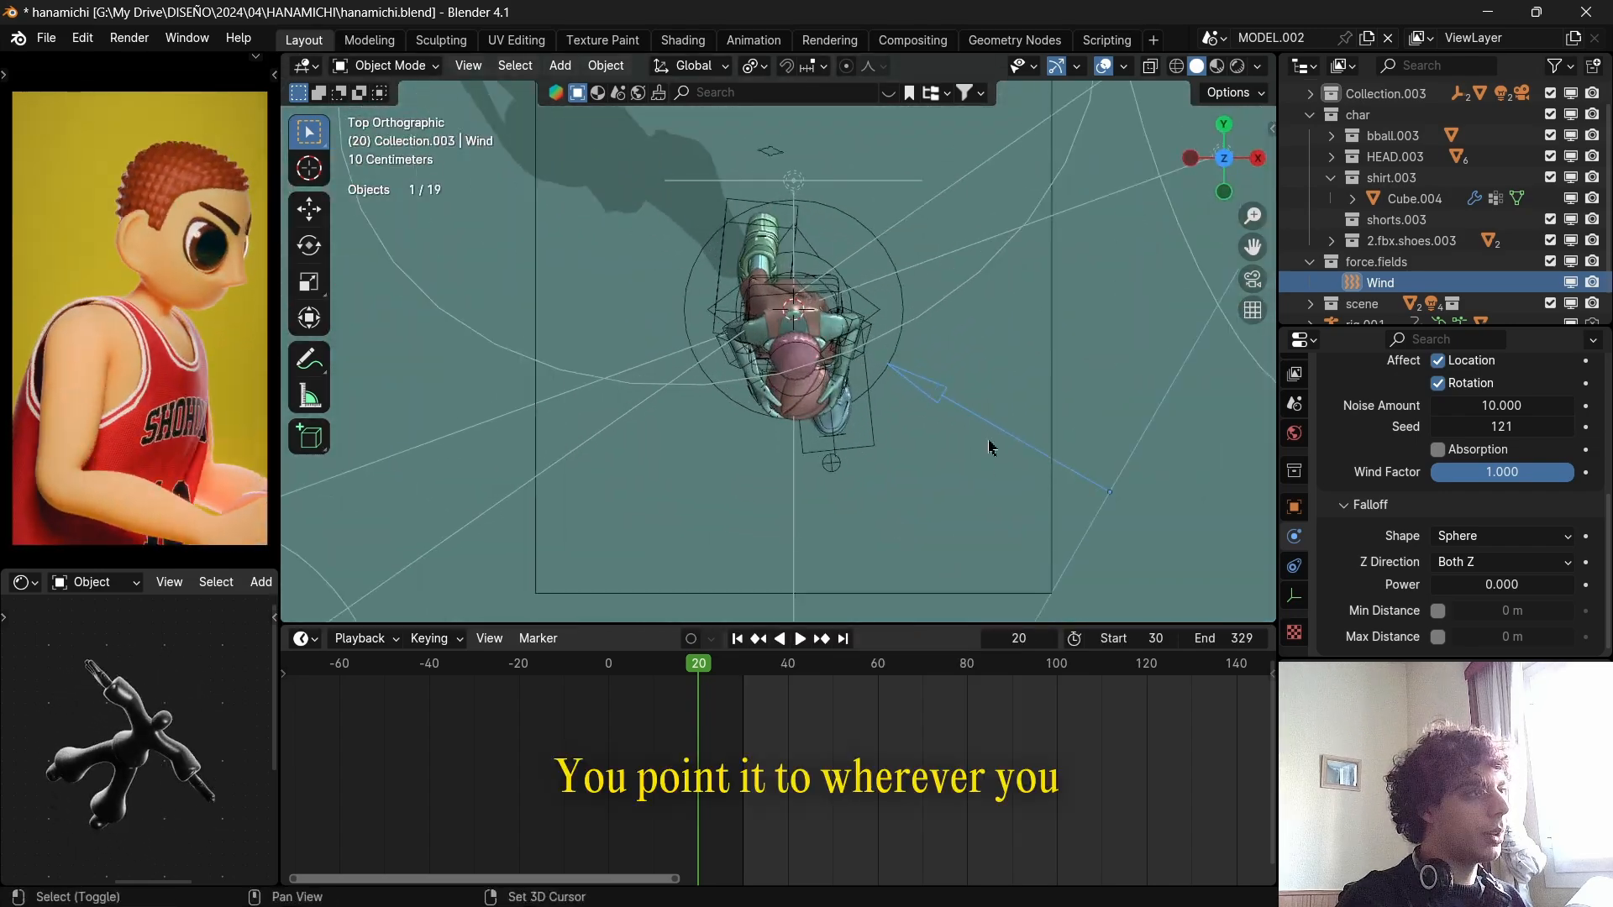
{"action": "scroll", "coordinate": [989, 448], "scroll_direction": "down", "scroll_amount": 3}
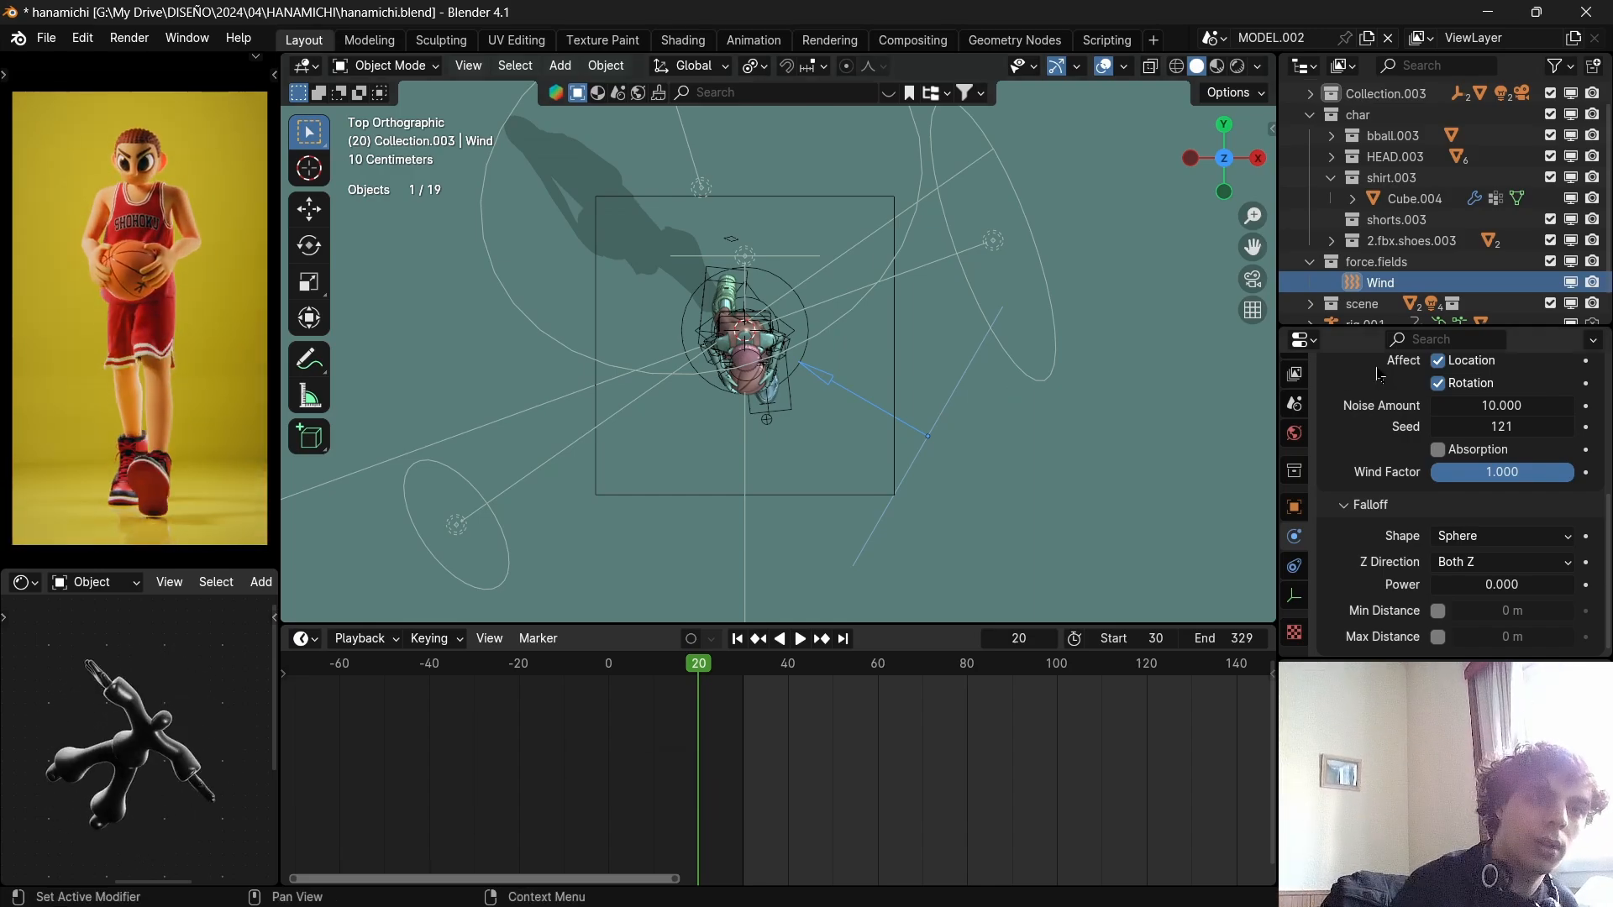
Review the Wind force field's strength and noise settings and scrub the animation to frame 38.
{"action": "scroll", "coordinate": [1464, 504], "scroll_direction": "up", "scroll_amount": 5}
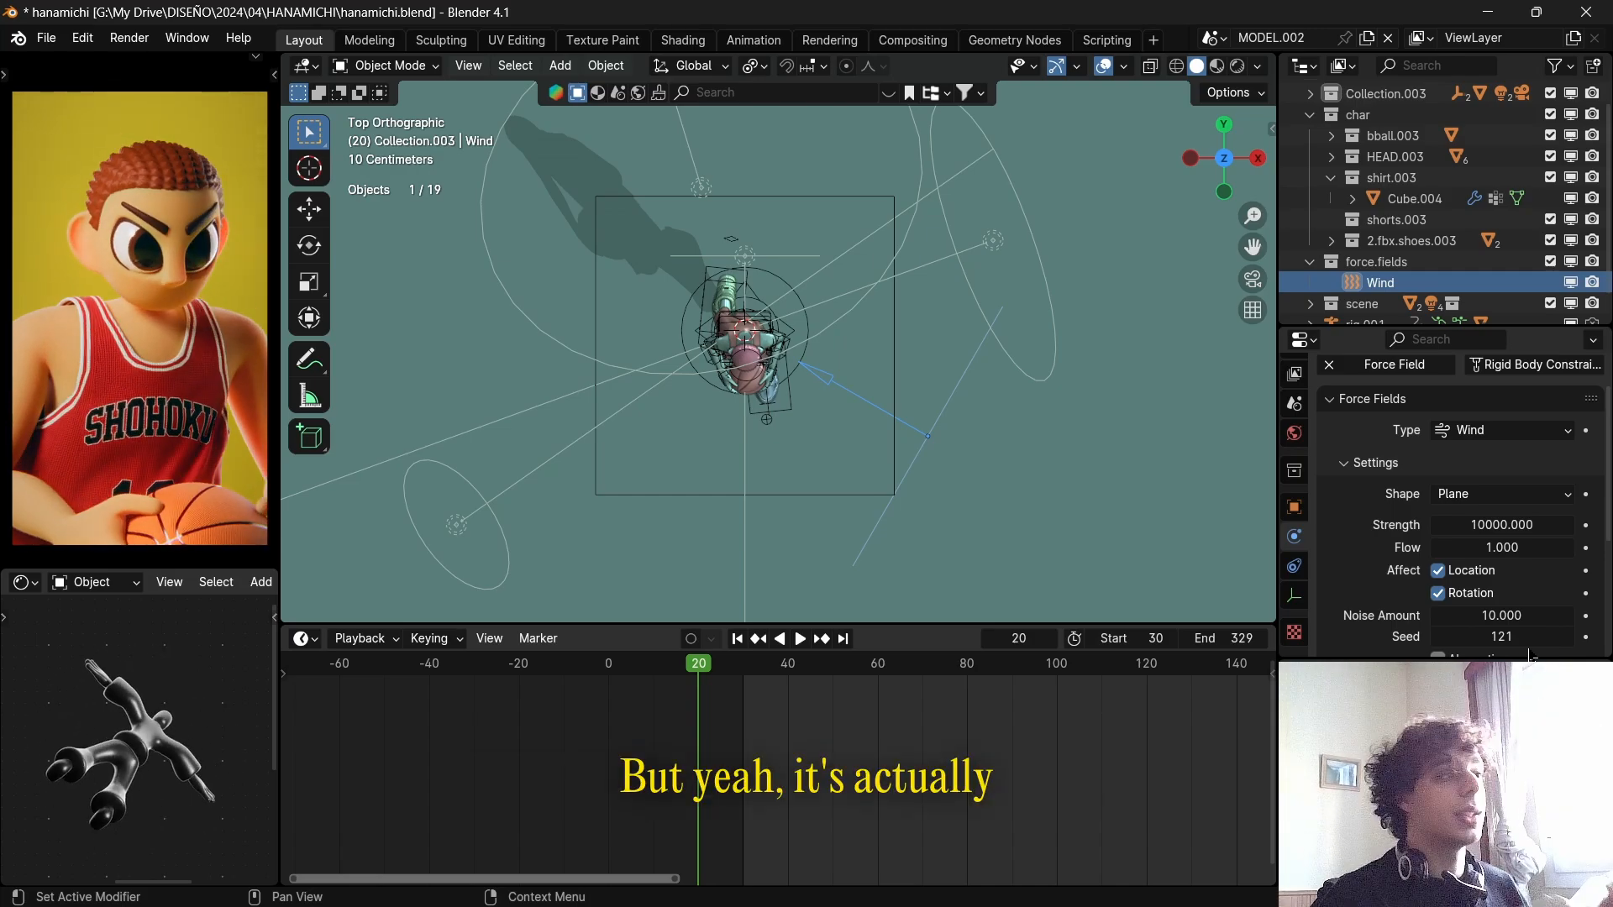
{"action": "scroll", "coordinate": [838, 551], "scroll_direction": "down", "scroll_amount": 3}
{"action": "middle_click_drag", "start_coordinate": [839, 551], "coordinate": [782, 536]}
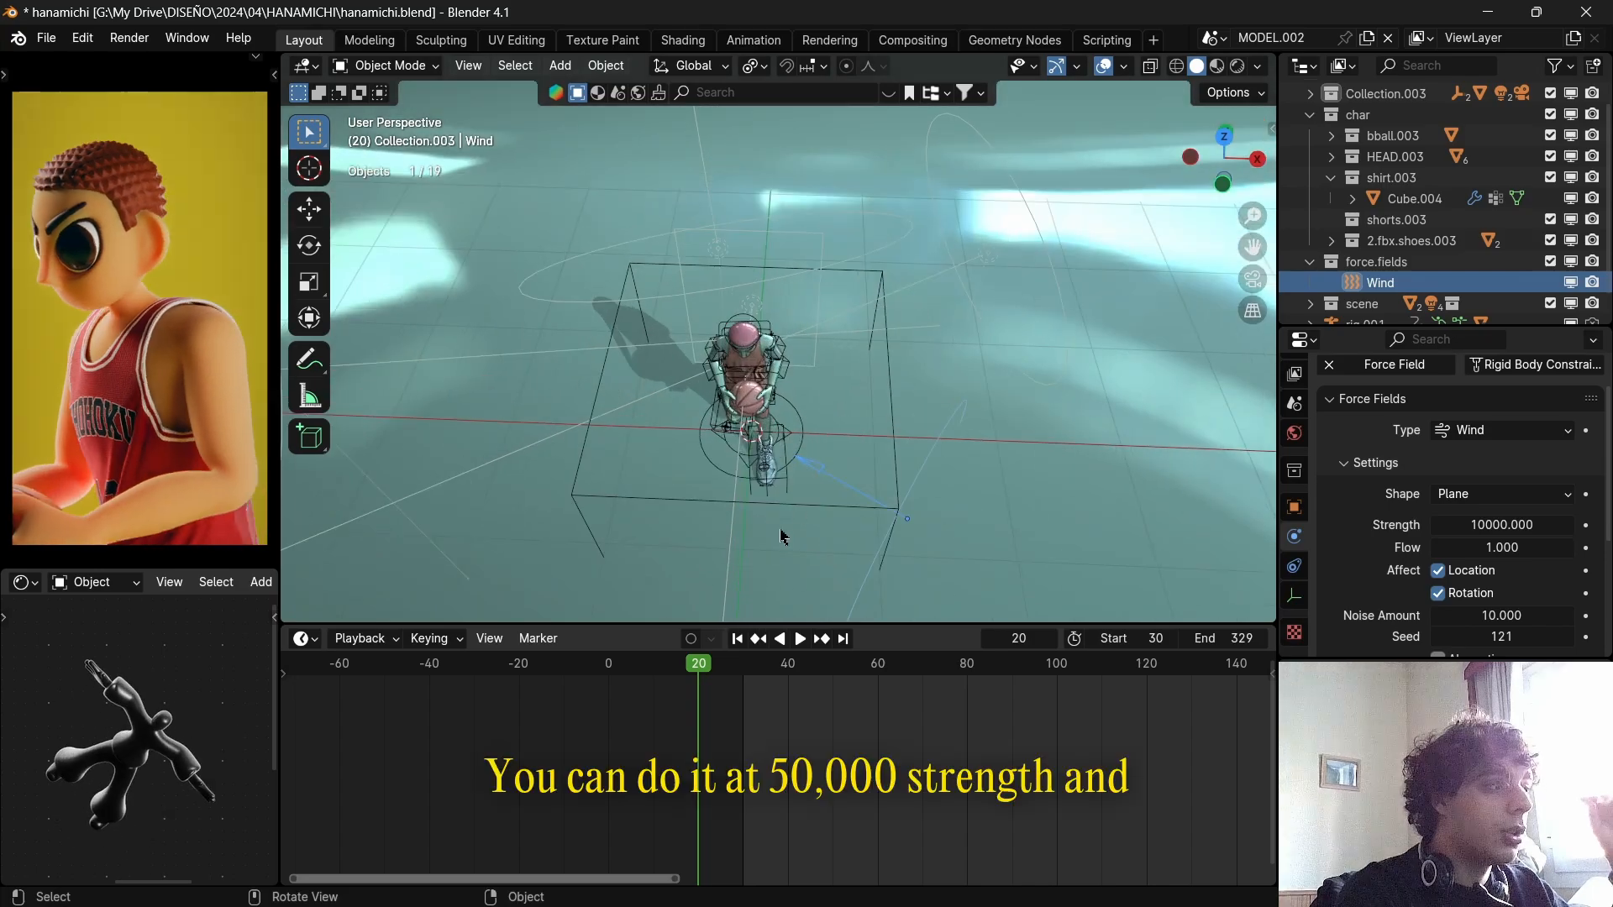
{"action": "key", "text": "space"}
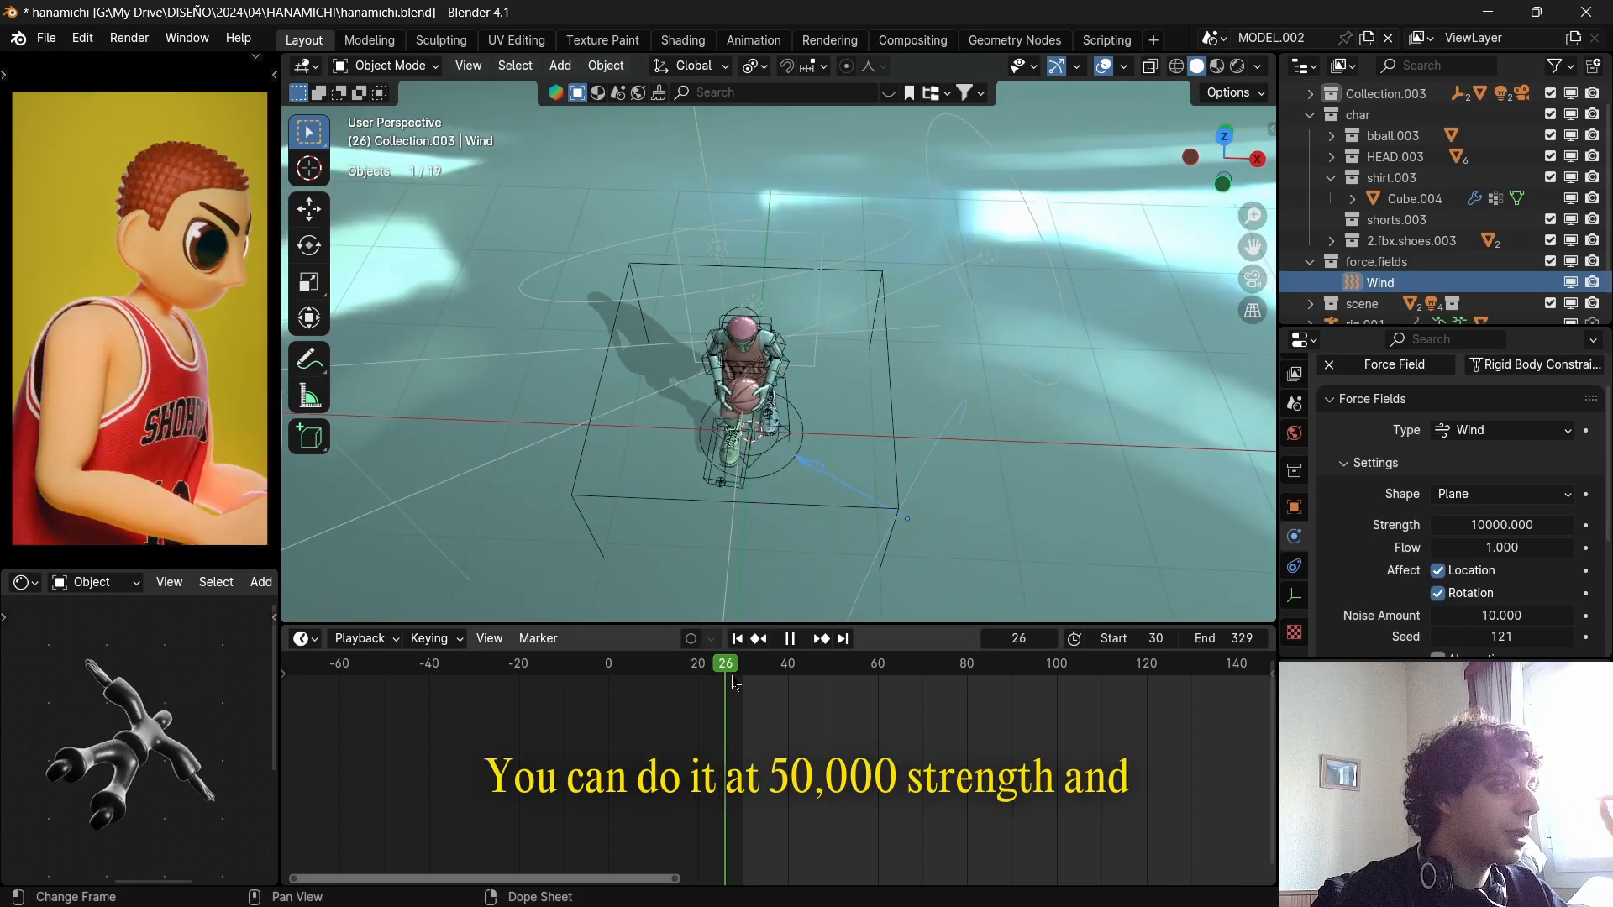
{"action": "left_click_drag", "start_coordinate": [831, 698], "coordinate": [779, 697]}
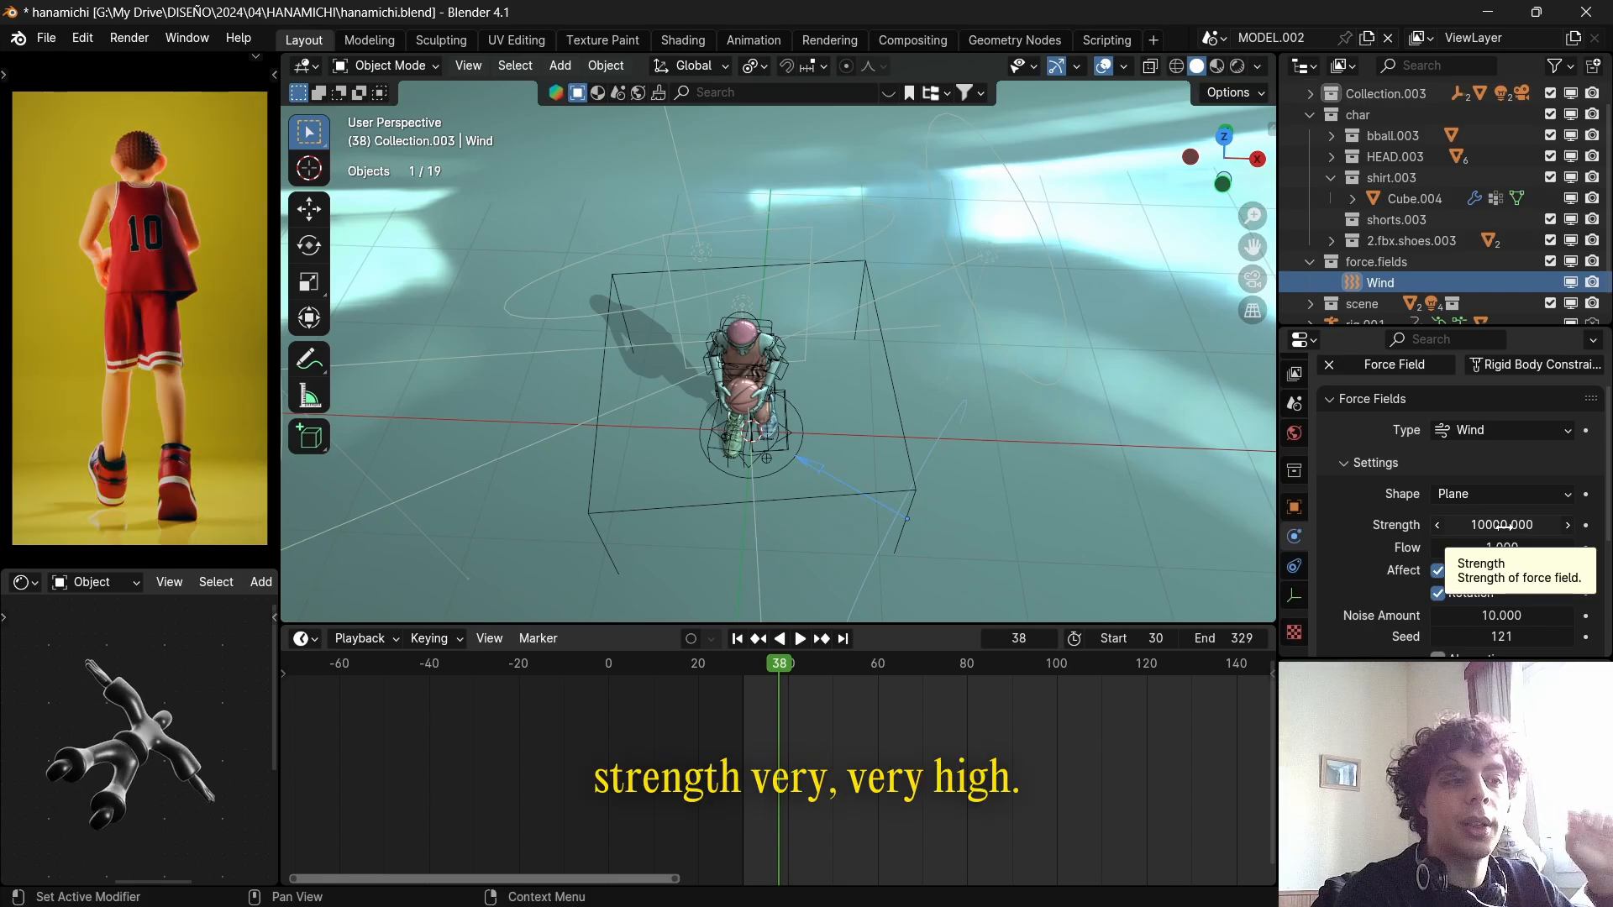
{"action": "scroll", "coordinate": [1499, 529], "scroll_direction": "down", "scroll_amount": 3}
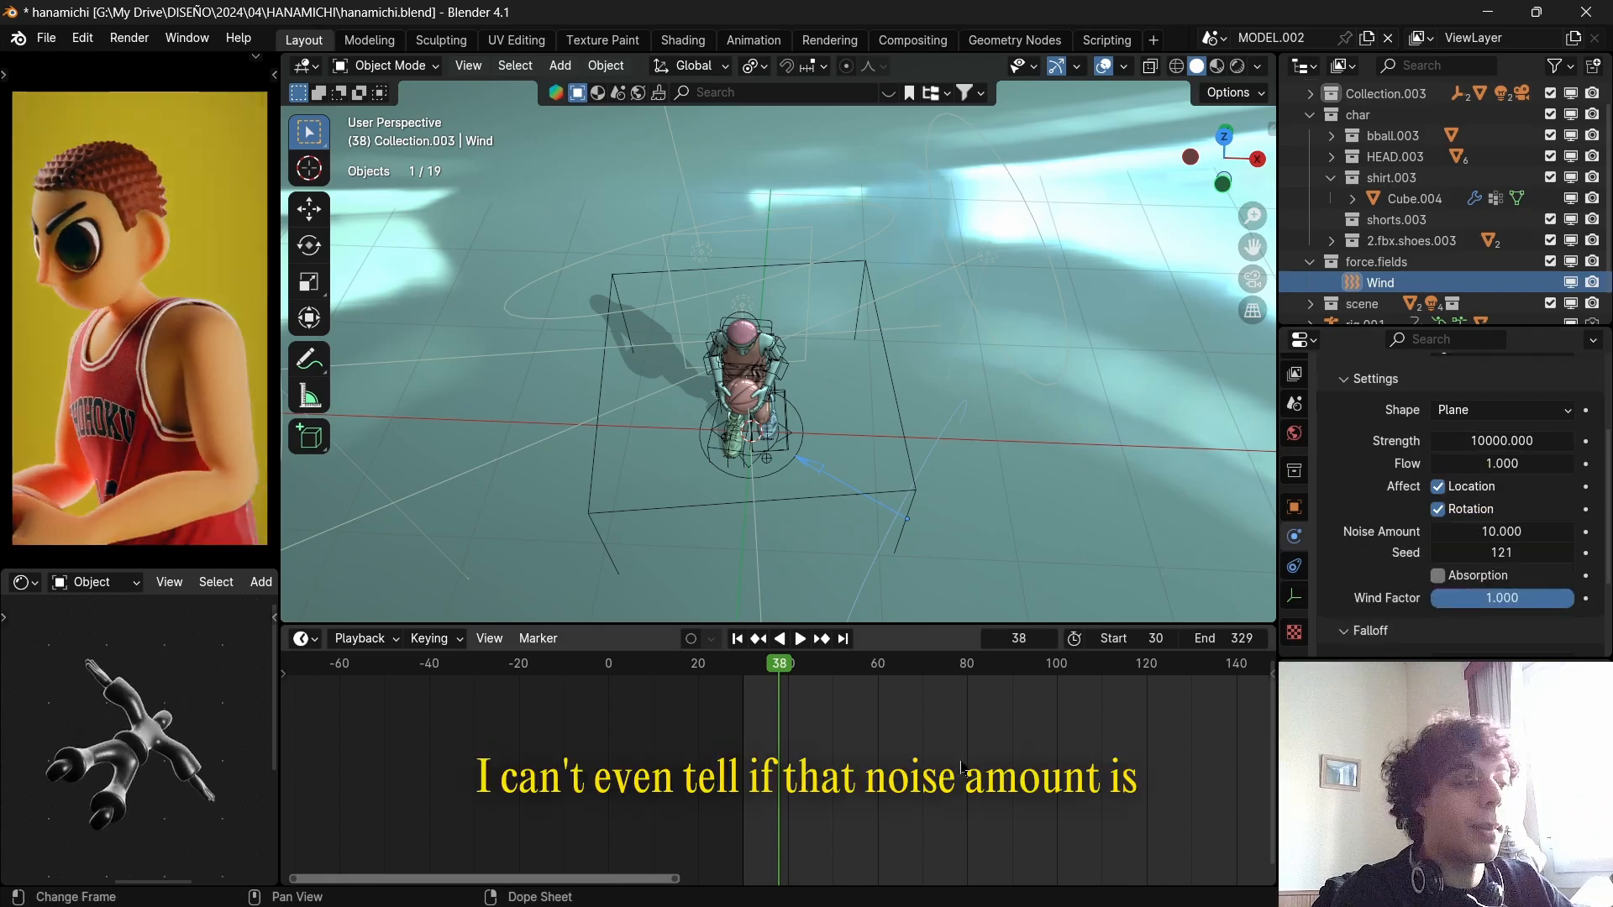
Scrub to frame 33 and inspect the character's clothes up close from the front.
{"action": "key", "text": "space"}
{"action": "key", "text": "Escape"}
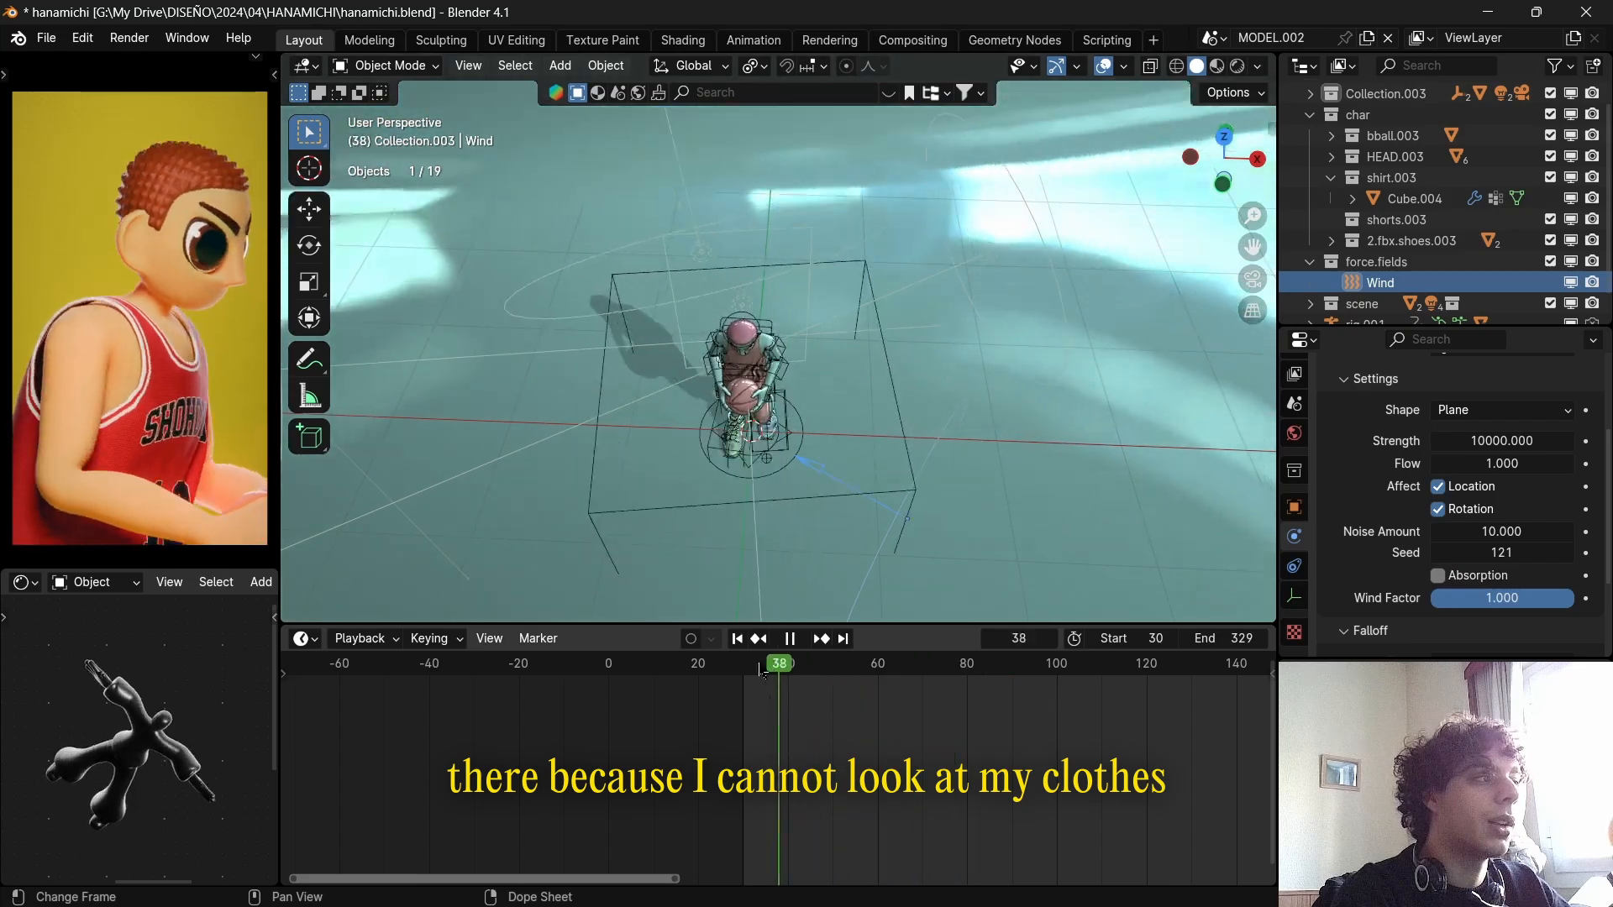
{"action": "left_click", "coordinate": [757, 664]}
{"action": "scroll", "coordinate": [876, 457], "scroll_direction": "down", "scroll_amount": 2}
{"action": "middle_click_drag", "start_coordinate": [876, 464], "coordinate": [822, 327]}
{"action": "scroll", "coordinate": [823, 327], "scroll_direction": "up", "scroll_amount": 6}
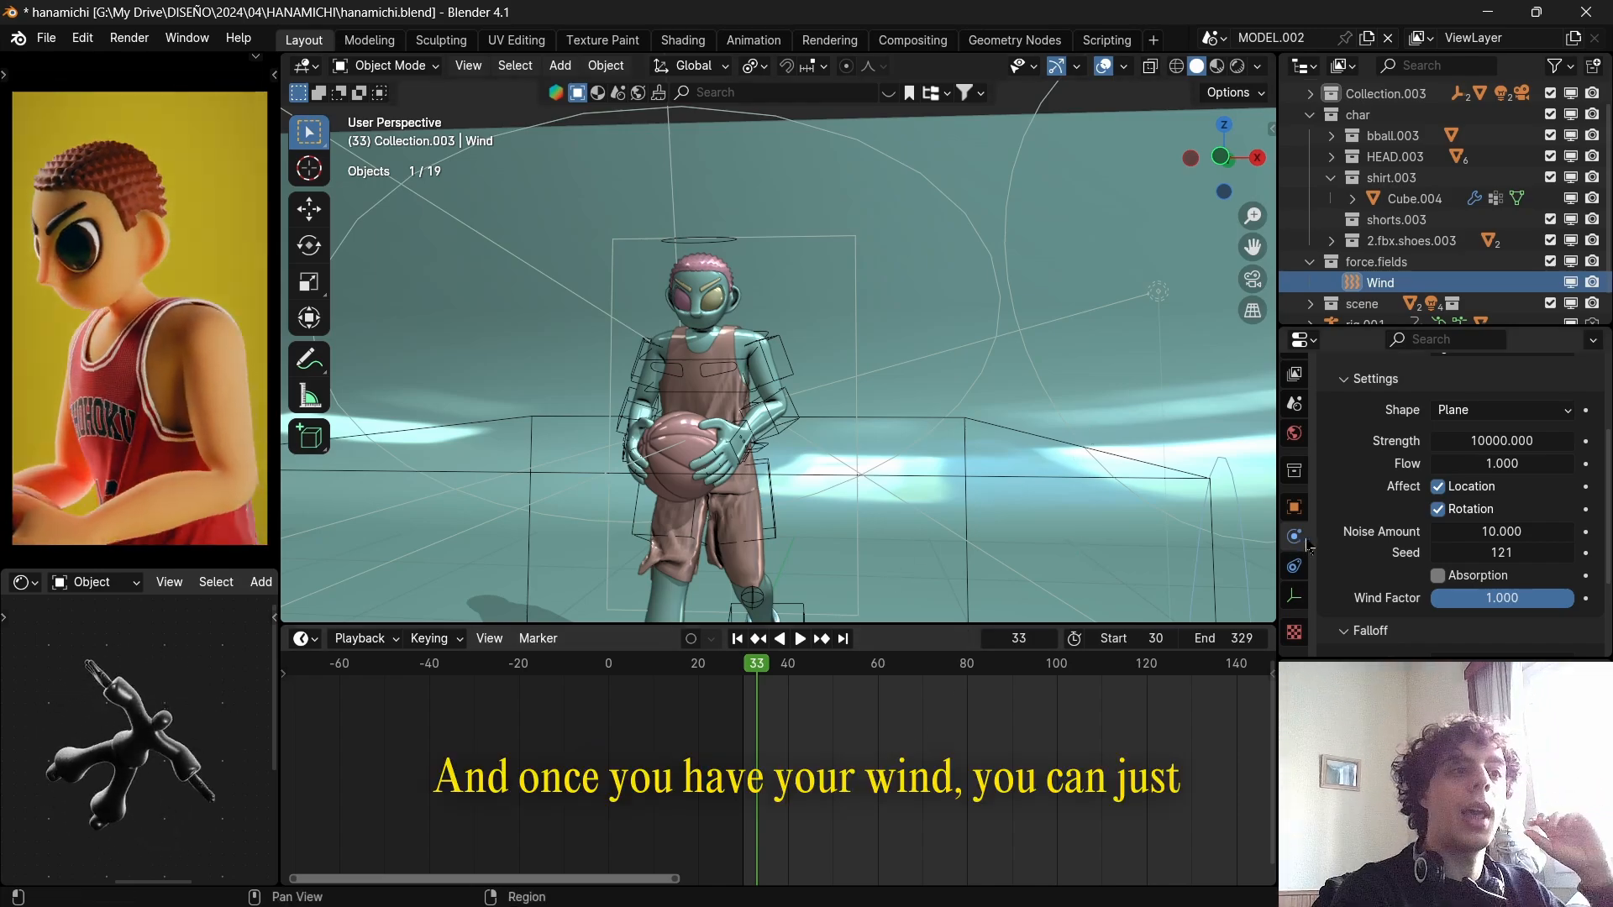
{"action": "scroll", "coordinate": [1378, 538], "scroll_direction": "up", "scroll_amount": 3}
{"action": "scroll", "coordinate": [781, 433], "scroll_direction": "down", "scroll_amount": 4}
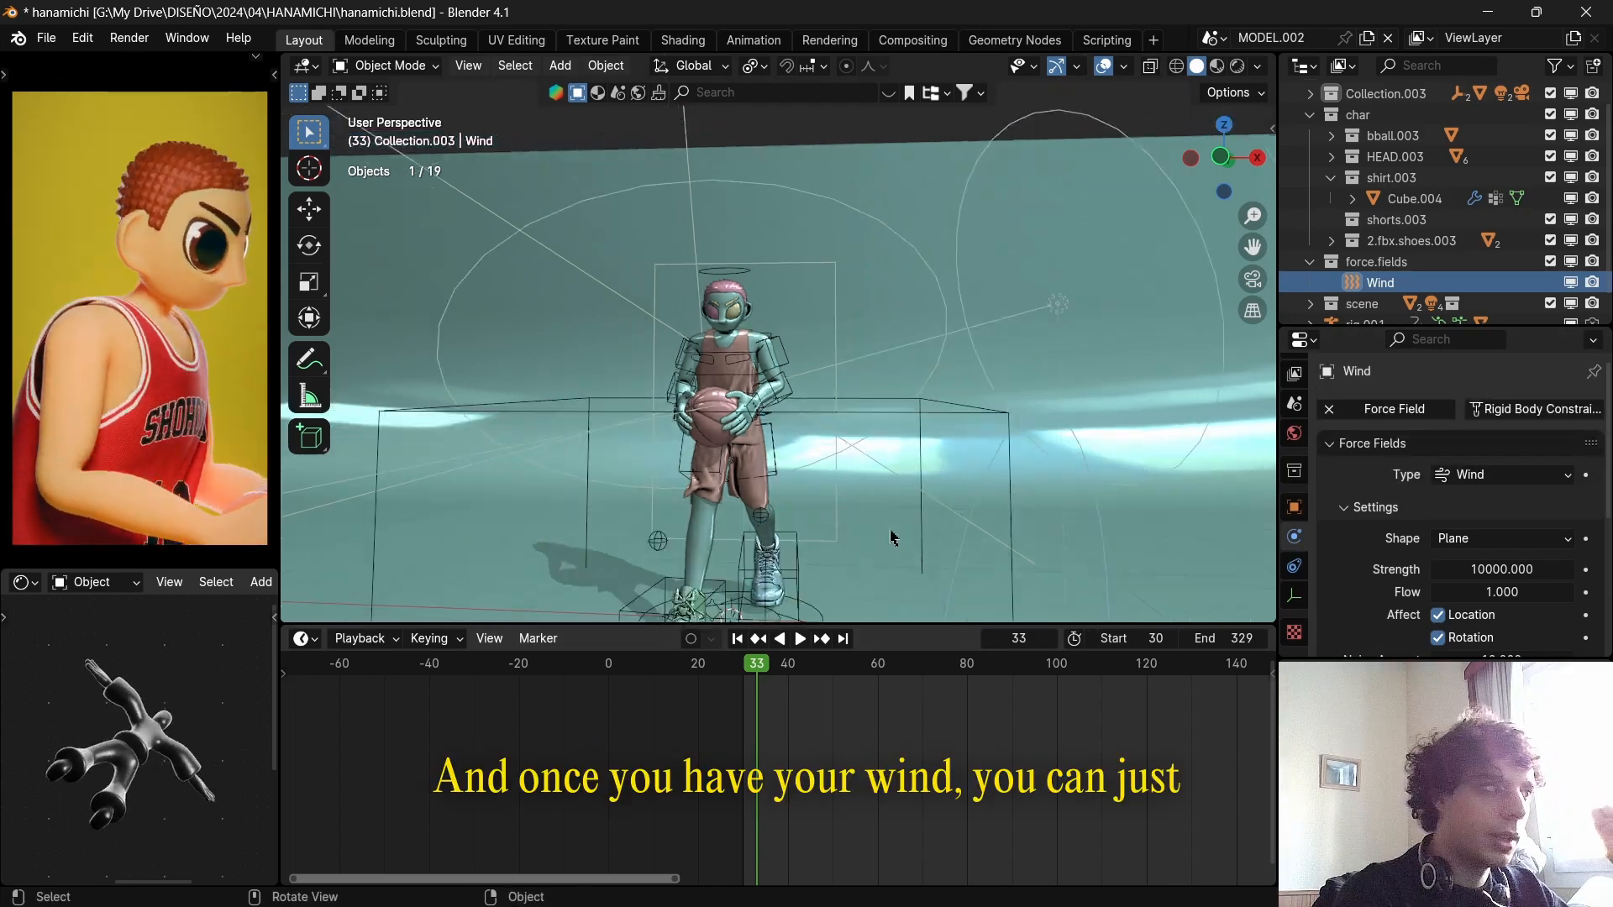
{"action": "scroll", "coordinate": [781, 433], "scroll_direction": "up", "scroll_amount": 5}
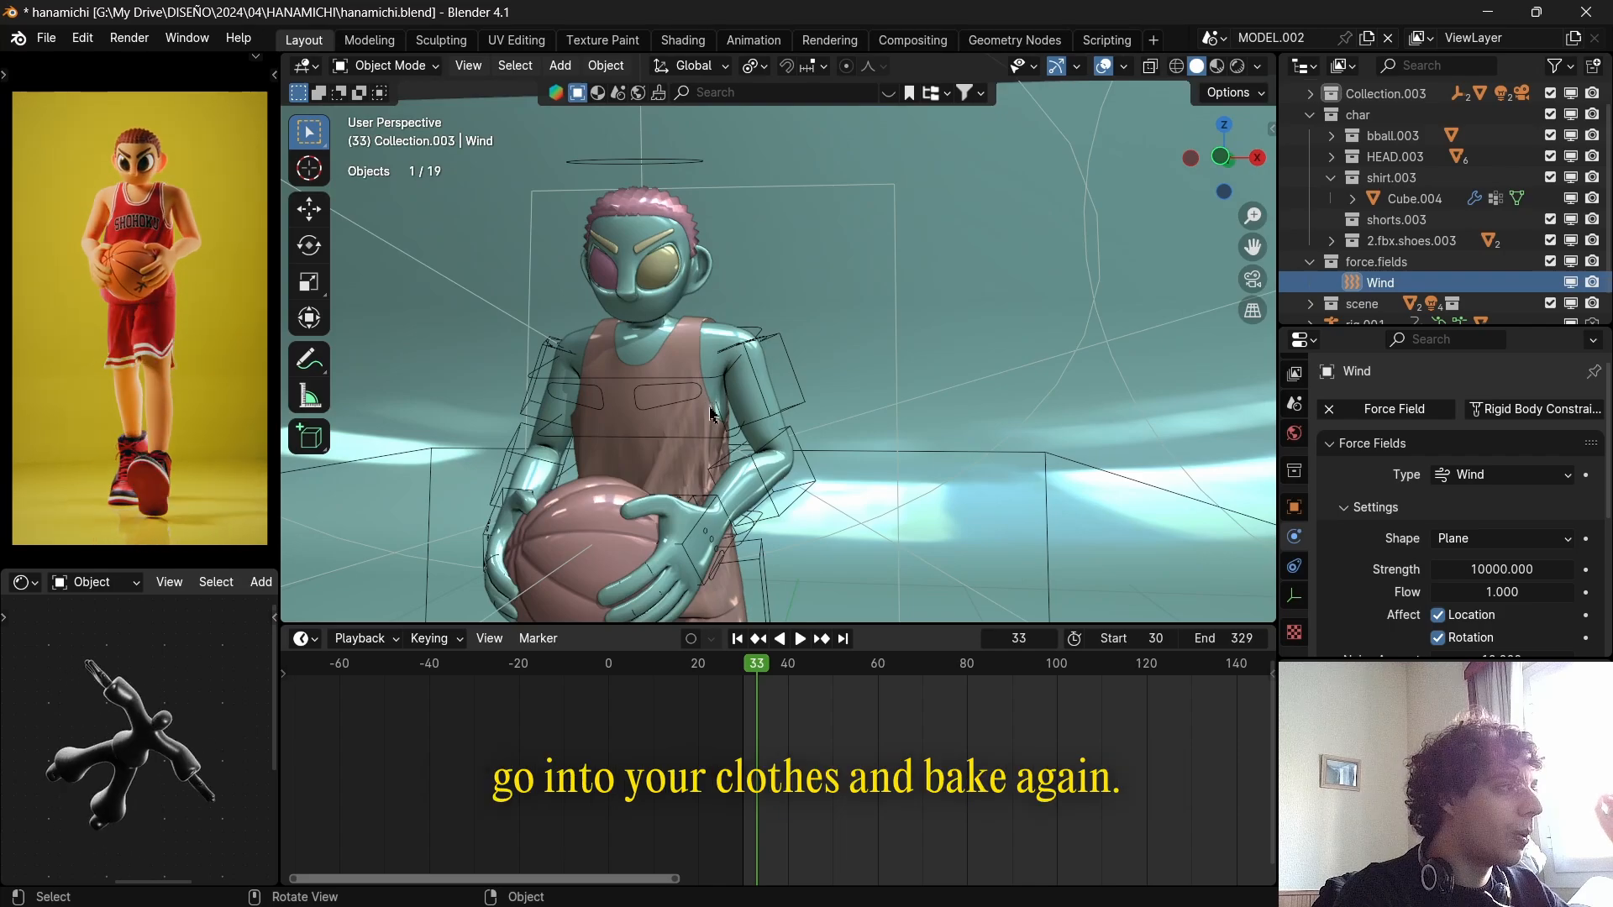
Select the character's shirt, bring up its Cloth damping and cache settings, and scrub the animation to frame 101.
{"action": "left_click", "coordinate": [713, 416]}
{"action": "scroll", "coordinate": [1421, 542], "scroll_direction": "down", "scroll_amount": 10}
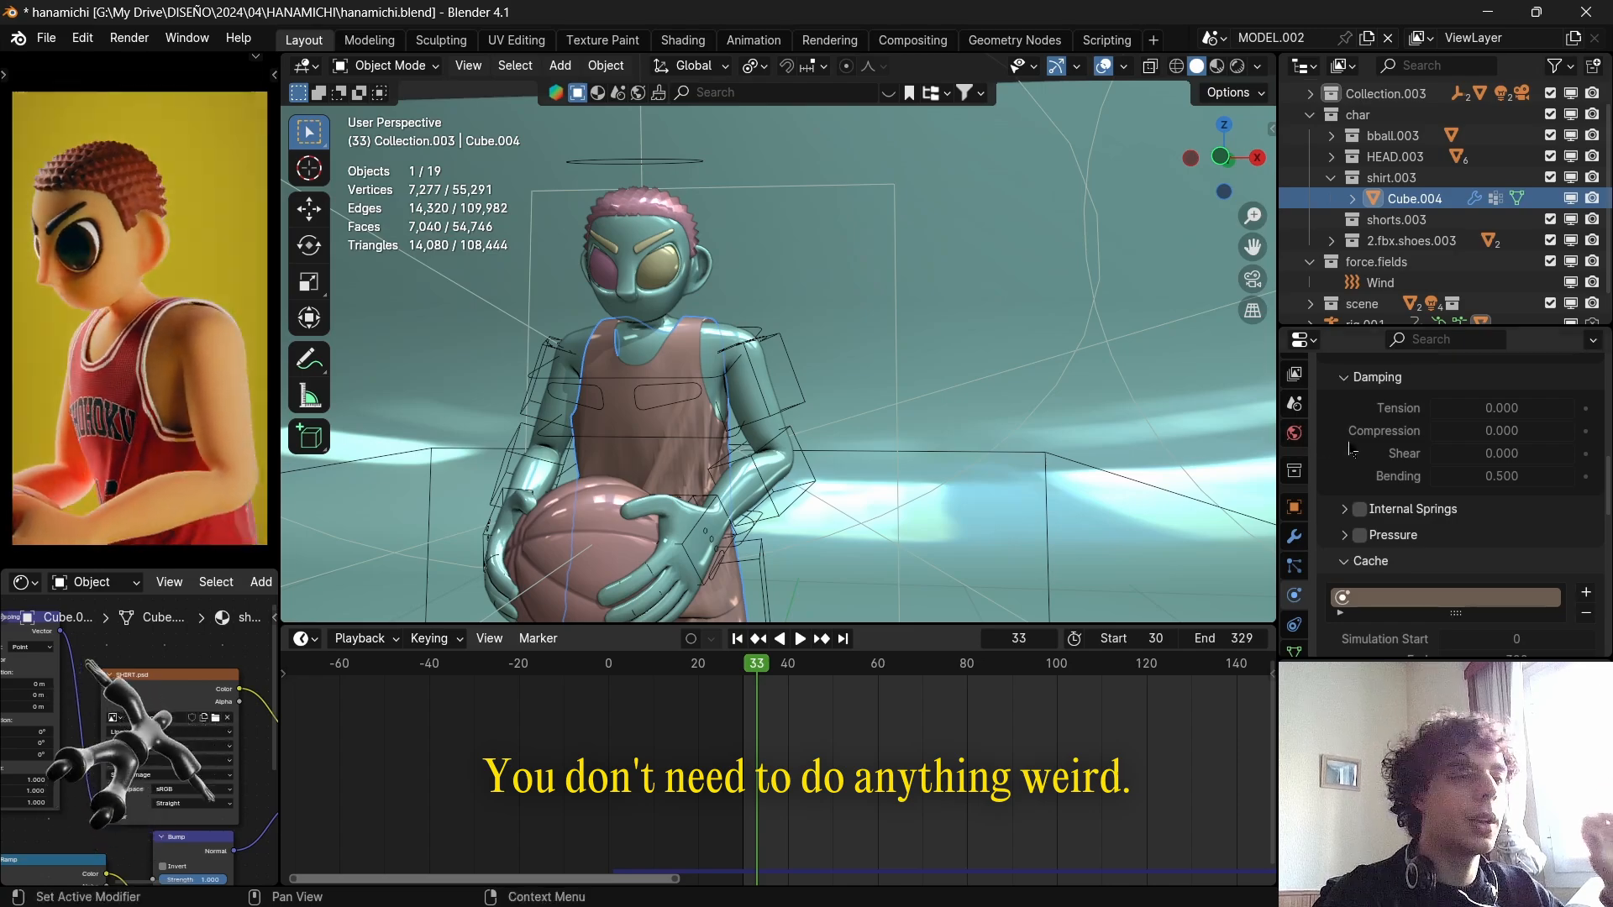
{"action": "scroll", "coordinate": [1048, 558], "scroll_direction": "down", "scroll_amount": 4}
{"action": "left_click_drag", "start_coordinate": [758, 669], "coordinate": [1061, 674]}
{"action": "scroll", "coordinate": [935, 422], "scroll_direction": "down", "scroll_amount": 4}
{"action": "scroll", "coordinate": [934, 422], "scroll_direction": "down", "scroll_amount": 2}
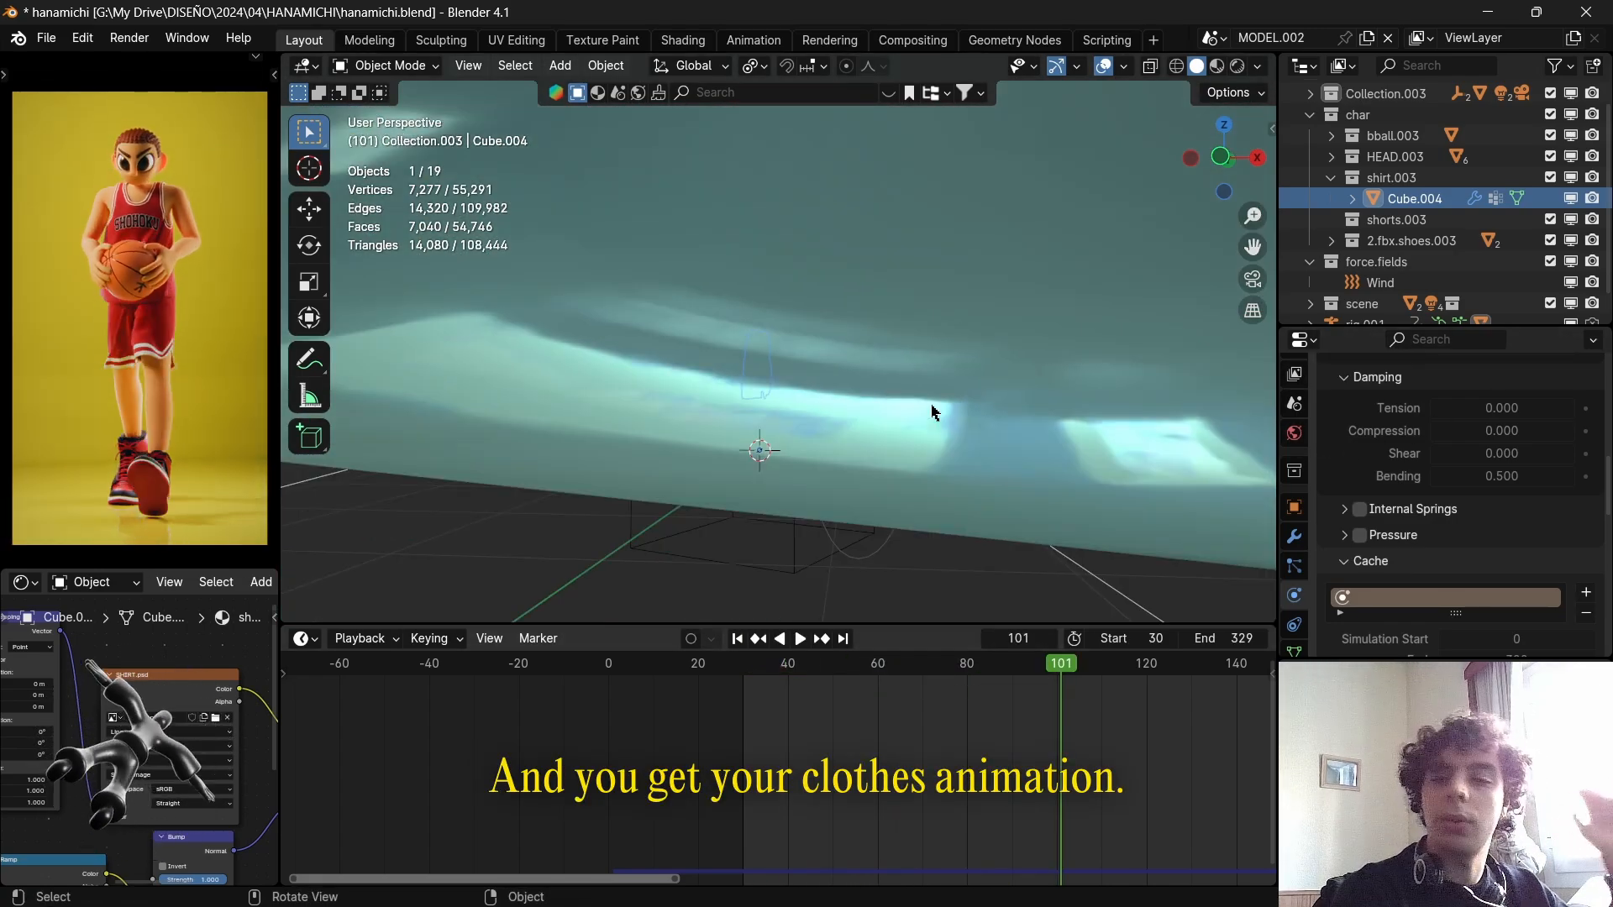
{"action": "middle_click_drag", "start_coordinate": [969, 425], "coordinate": [1130, 538]}
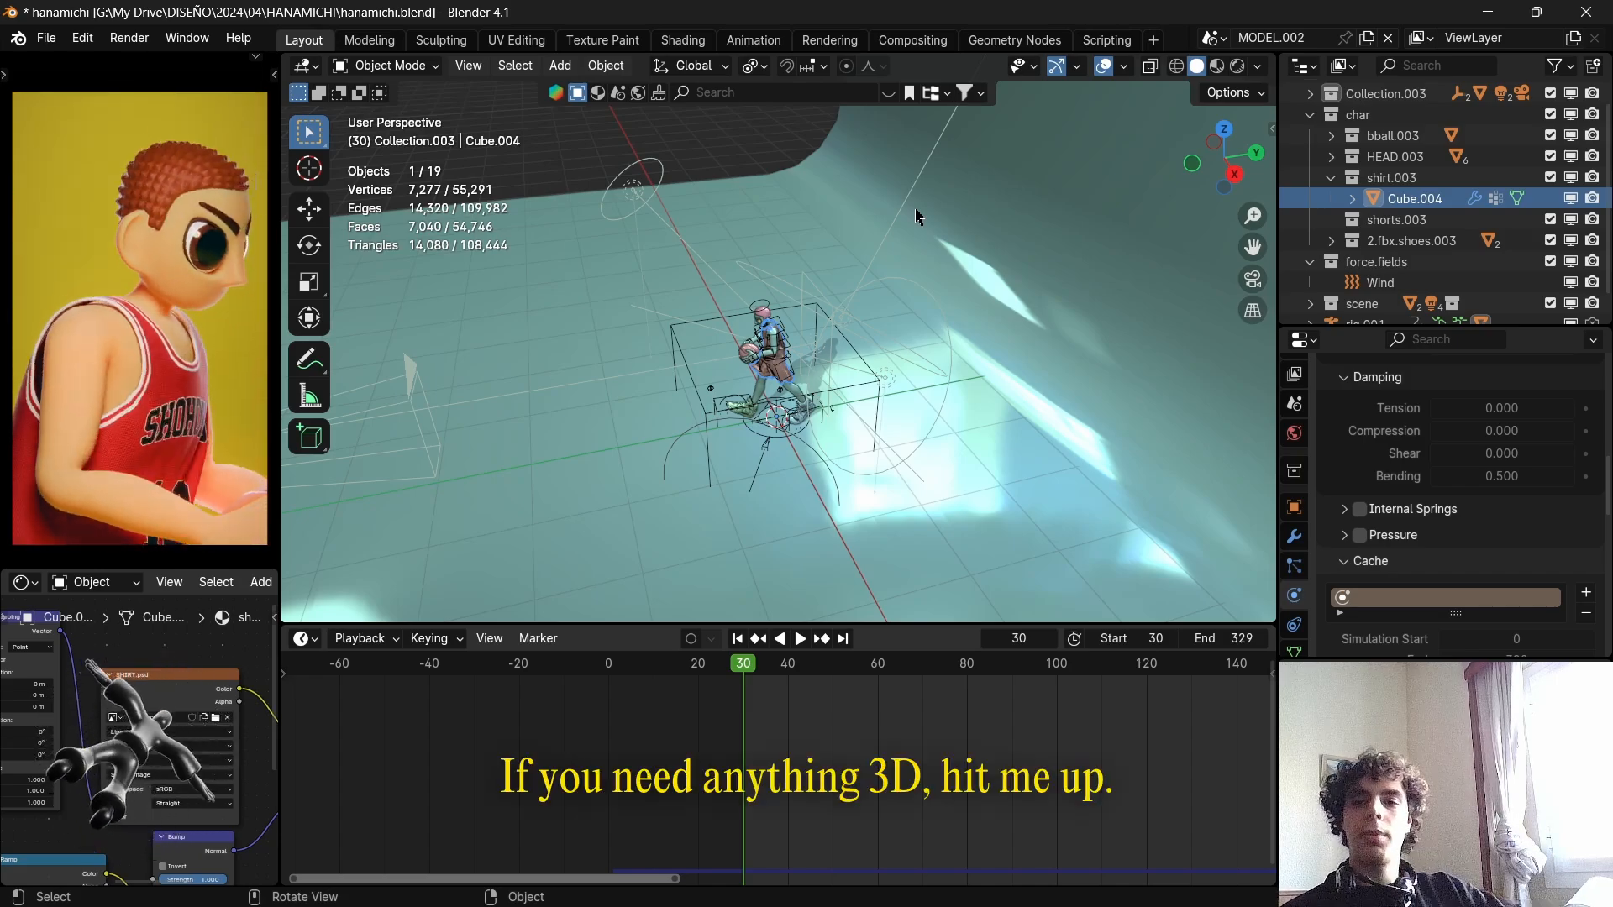
Switch the viewport to Rendered shading to preview the character's clothes up close at frame 30.
{"action": "middle_click_drag", "start_coordinate": [619, 409], "coordinate": [798, 335]}
{"action": "scroll", "coordinate": [783, 412], "scroll_direction": "up", "scroll_amount": 5}
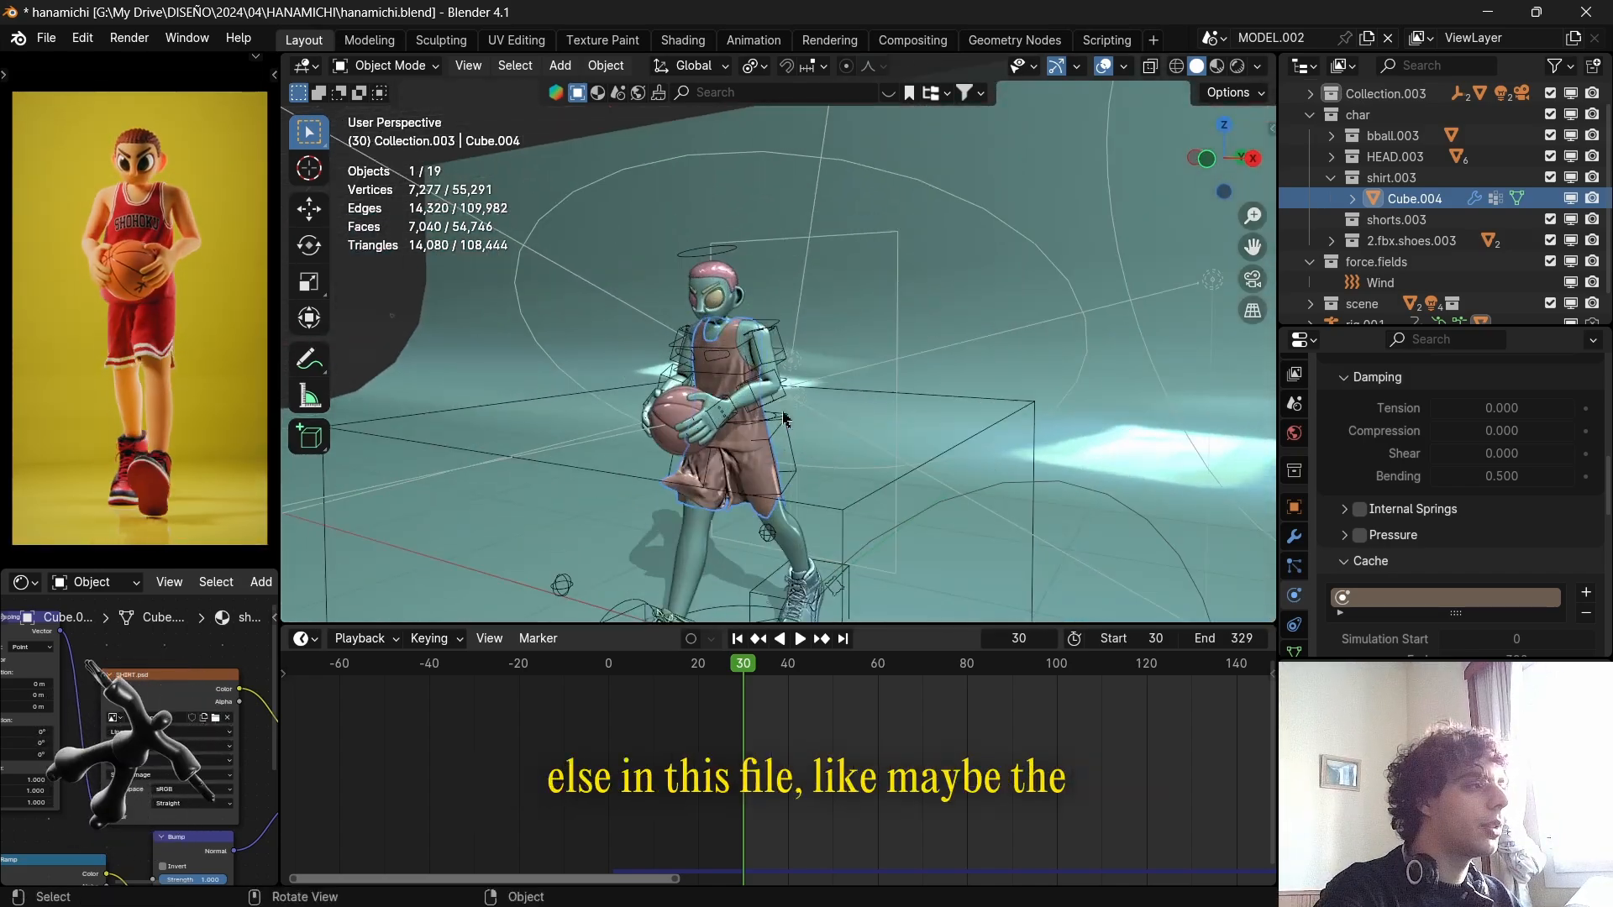
{"action": "key", "text": "z"}
{"action": "left_click", "coordinate": [795, 201]}
{"action": "mouse_move", "coordinate": [795, 202]}
{"action": "middle_mouse_down"}
{"action": "mouse_move", "coordinate": [965, 225]}
{"action": "mouse_move", "coordinate": [941, 223]}
{"action": "middle_mouse_up"}
{"action": "scroll", "coordinate": [940, 222], "scroll_direction": "up", "scroll_amount": 4}
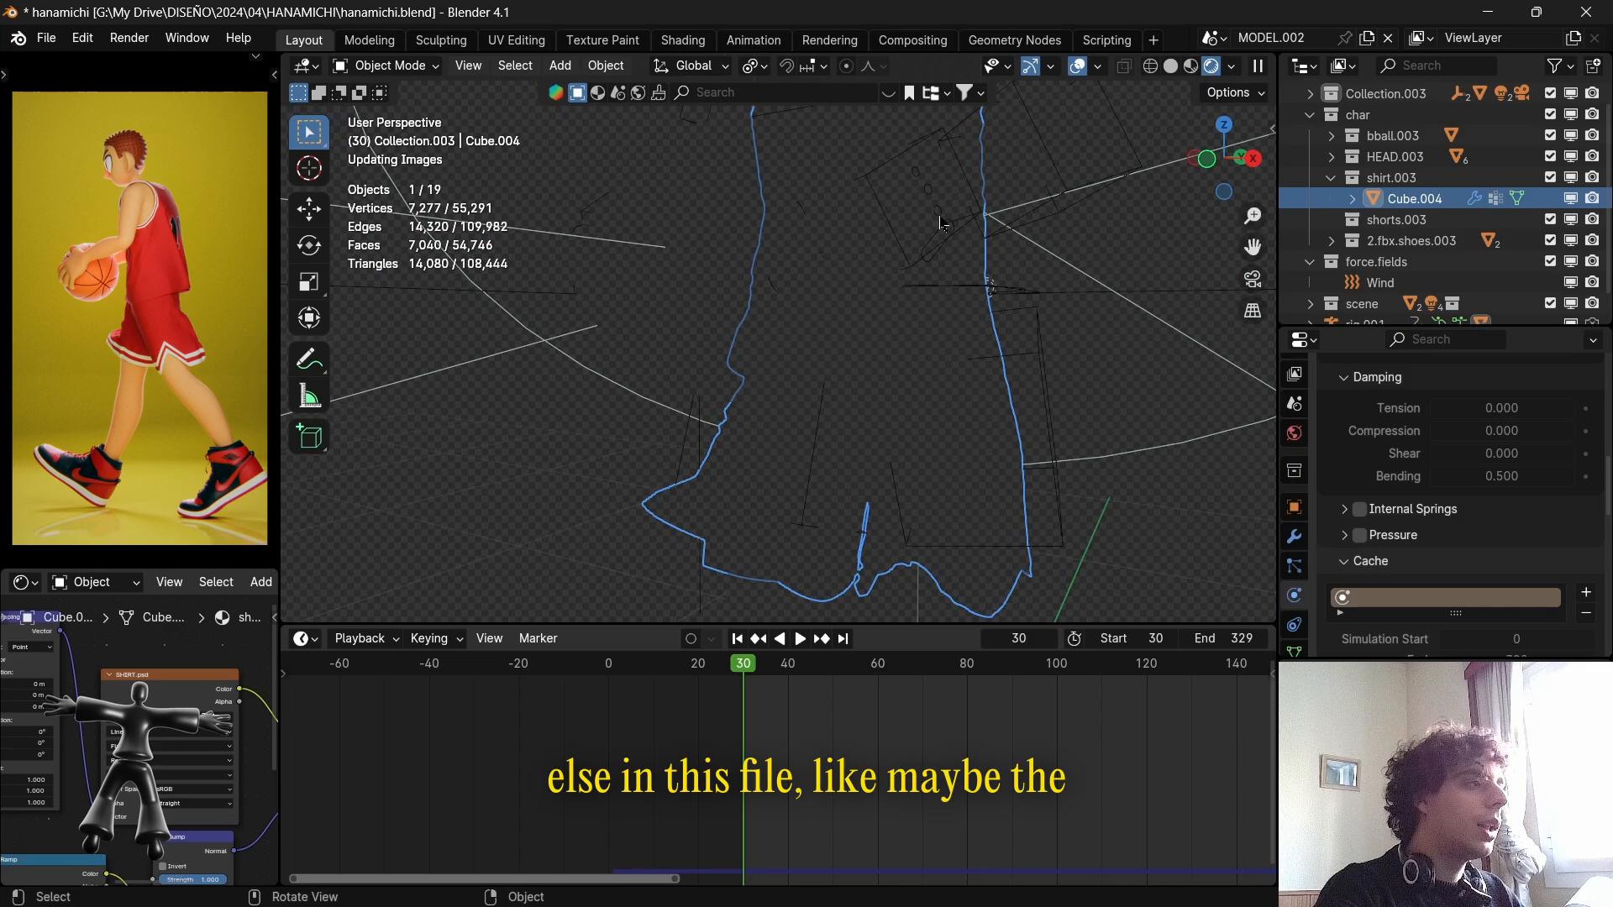
Select the basketball and preview its Subdivision modifier in the viewport, turning the modifier's viewport display on and off again.
{"action": "left_click", "coordinate": [727, 303]}
{"action": "scroll", "coordinate": [730, 300], "scroll_direction": "down", "scroll_amount": 4}
{"action": "left_click", "coordinate": [750, 285]}
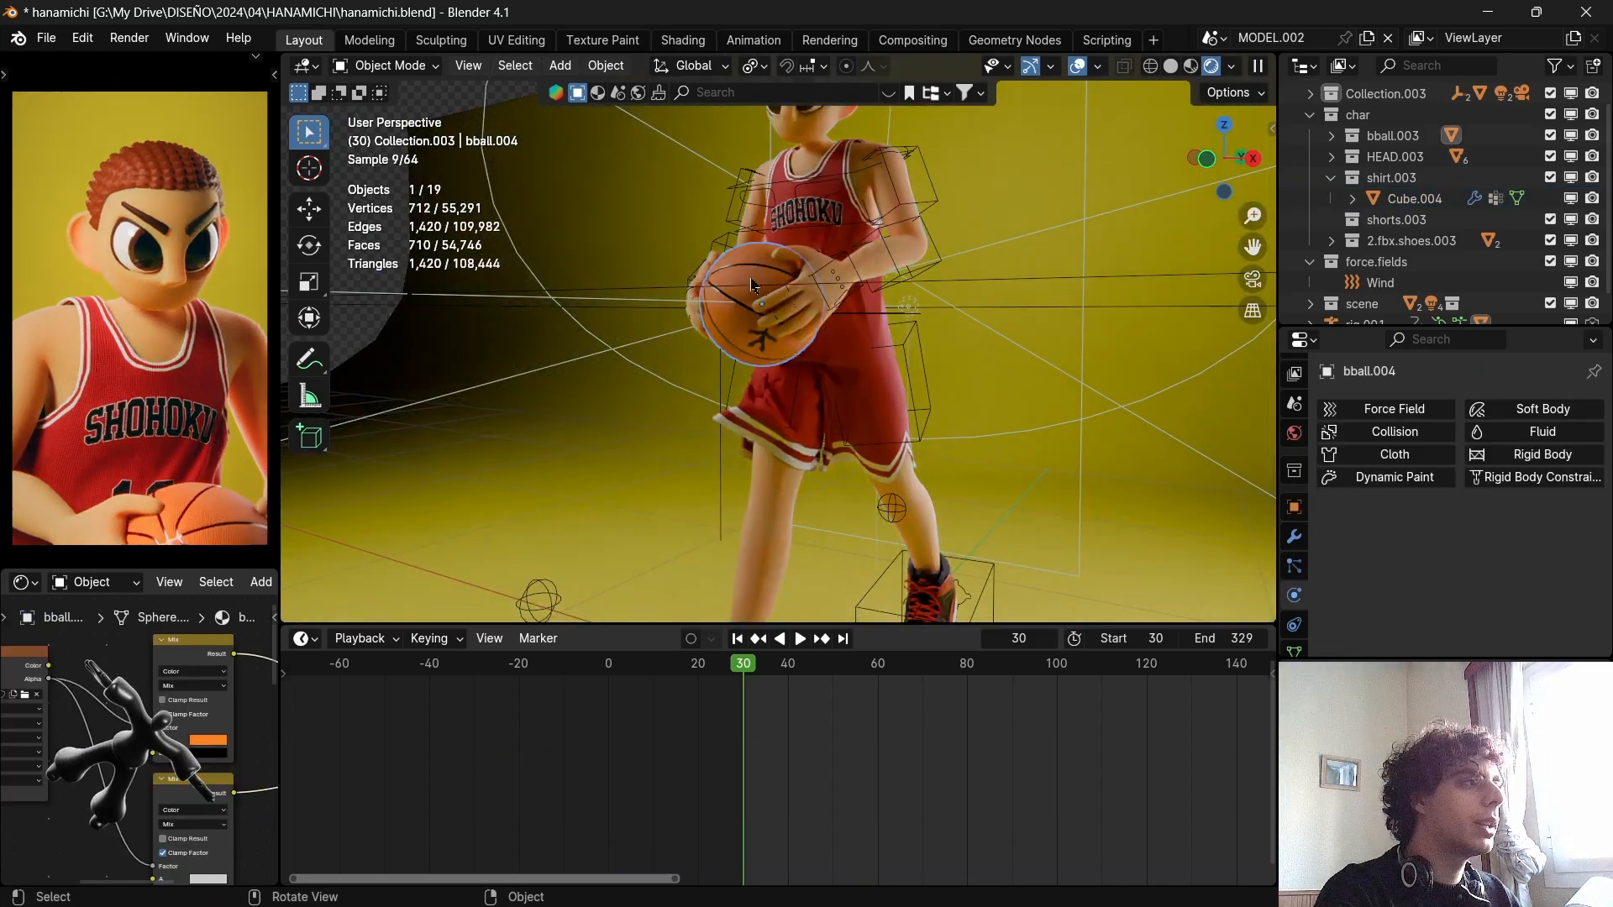
{"action": "left_click", "coordinate": [1294, 536]}
{"action": "left_click", "coordinate": [1499, 443]}
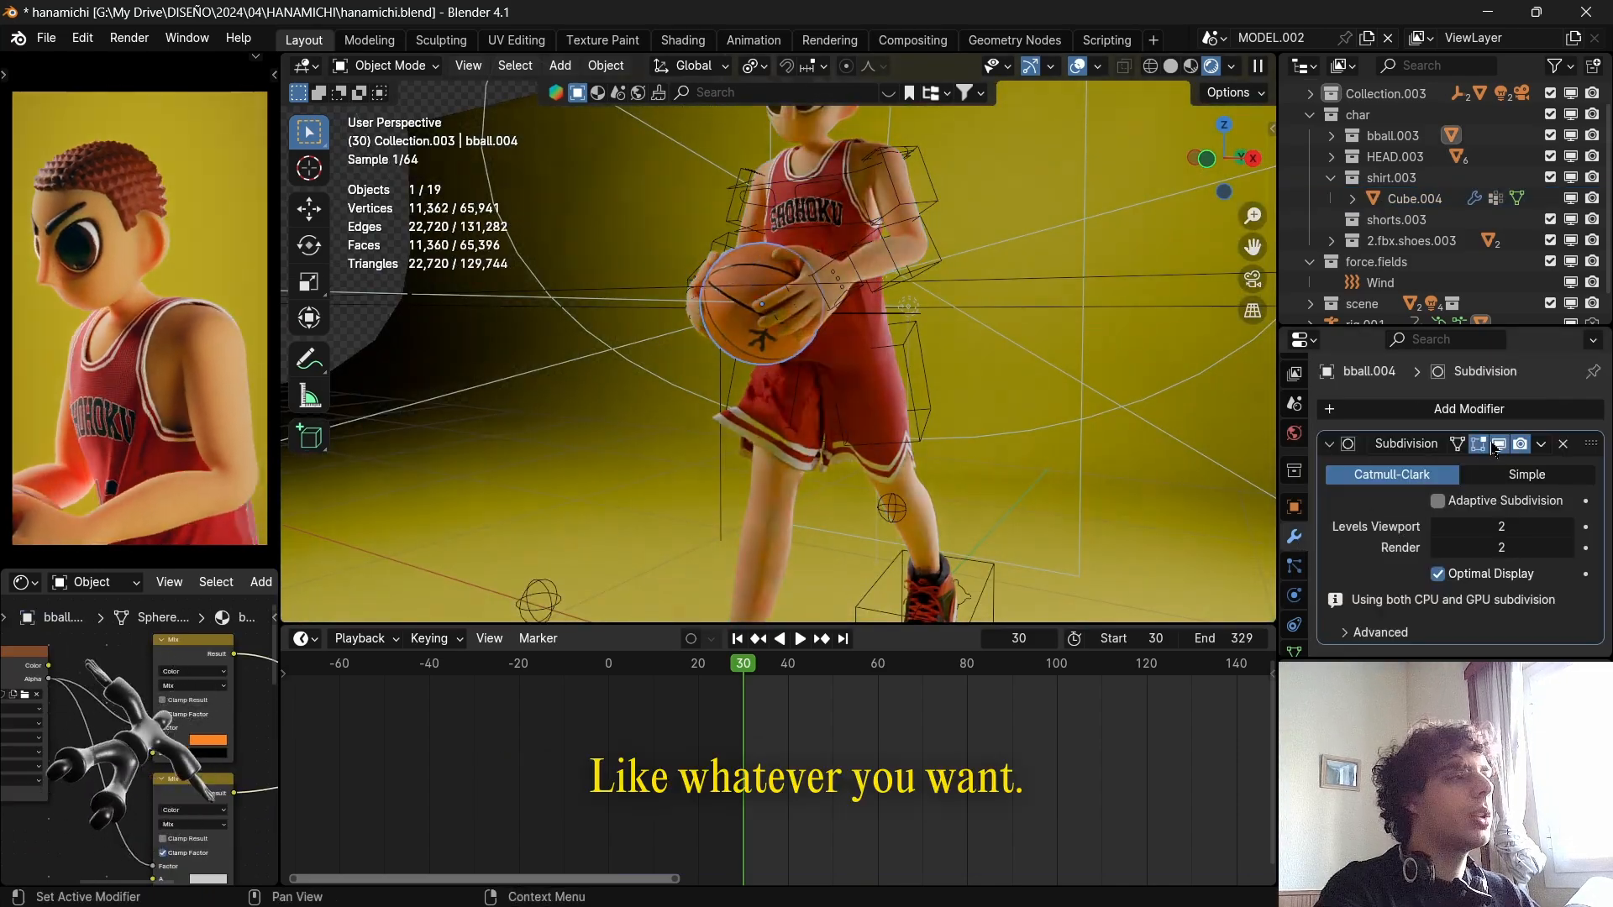
{"action": "left_click", "coordinate": [1499, 443]}
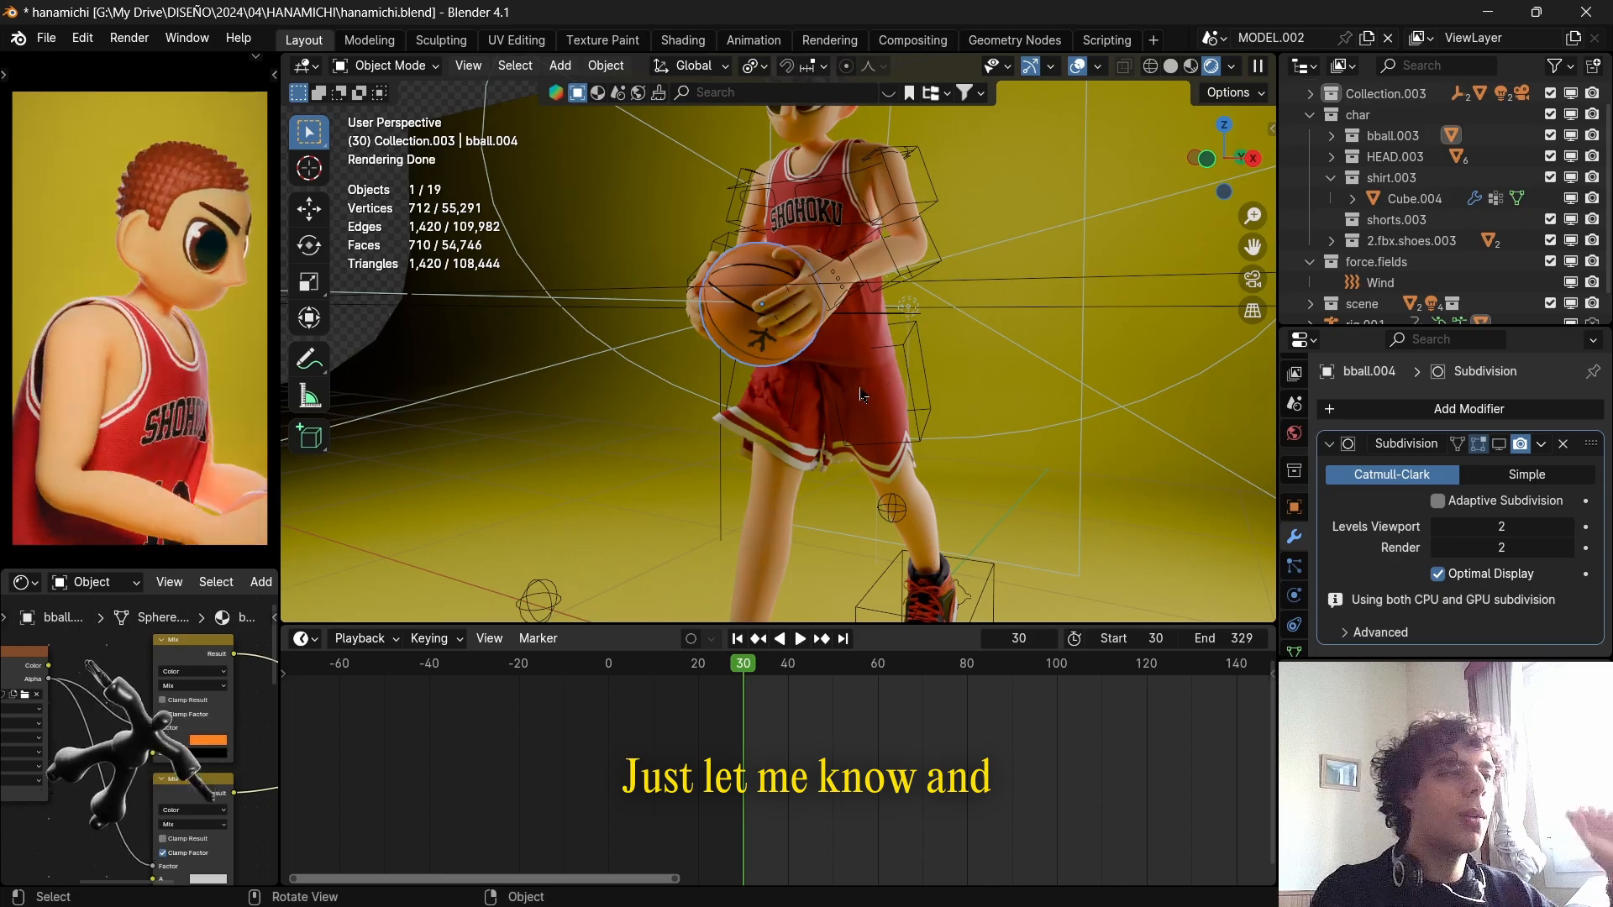
{"action": "scroll", "coordinate": [863, 395], "scroll_direction": "down", "scroll_amount": 4}
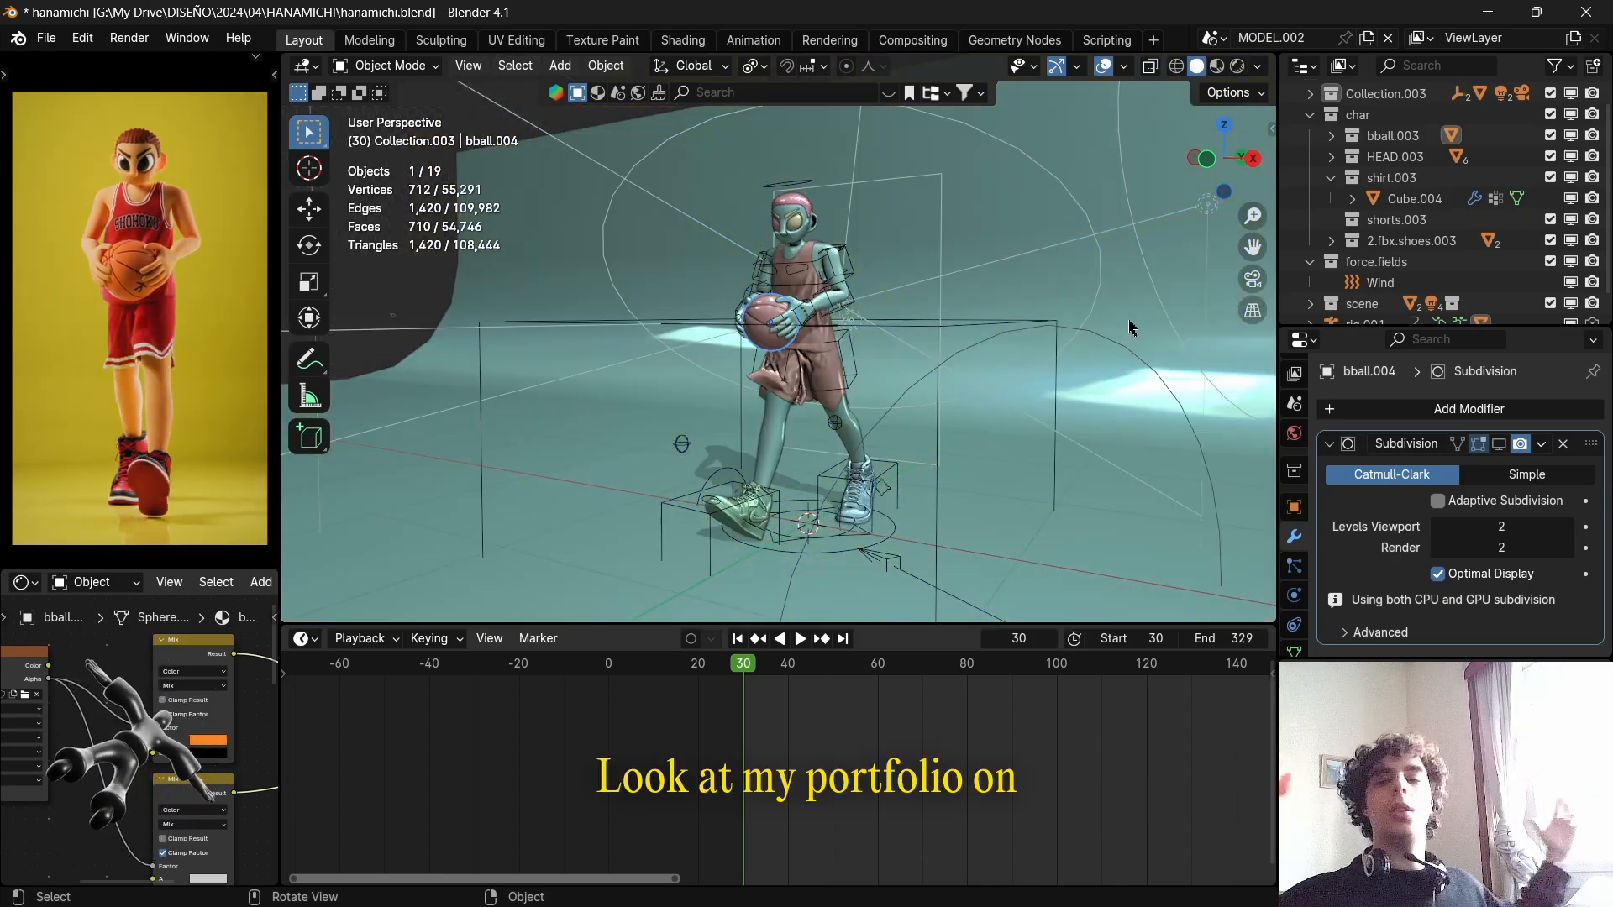